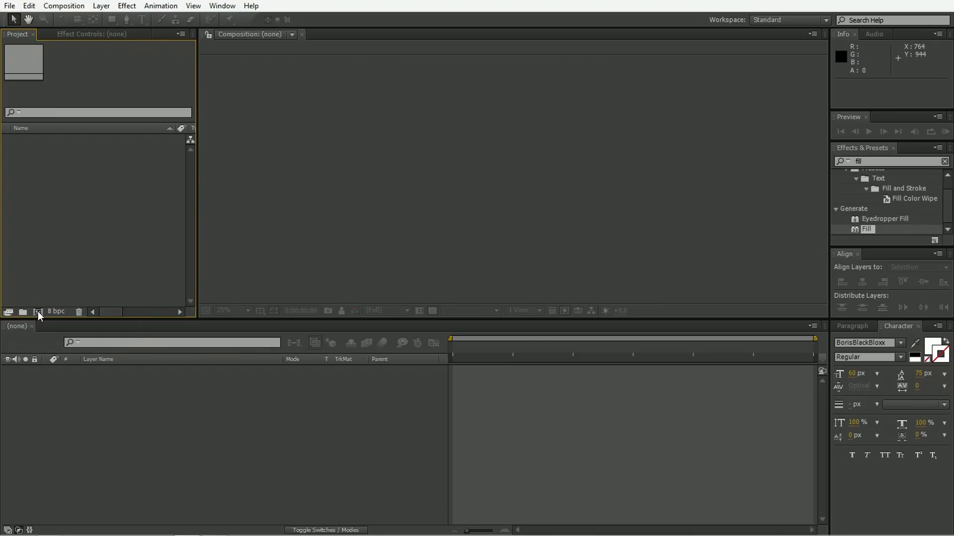
Step: Create a composition named Sticker Content at 1080 x 1080 px with a duration of 30 seconds
{"action": "left_click", "coordinate": [37, 312]}
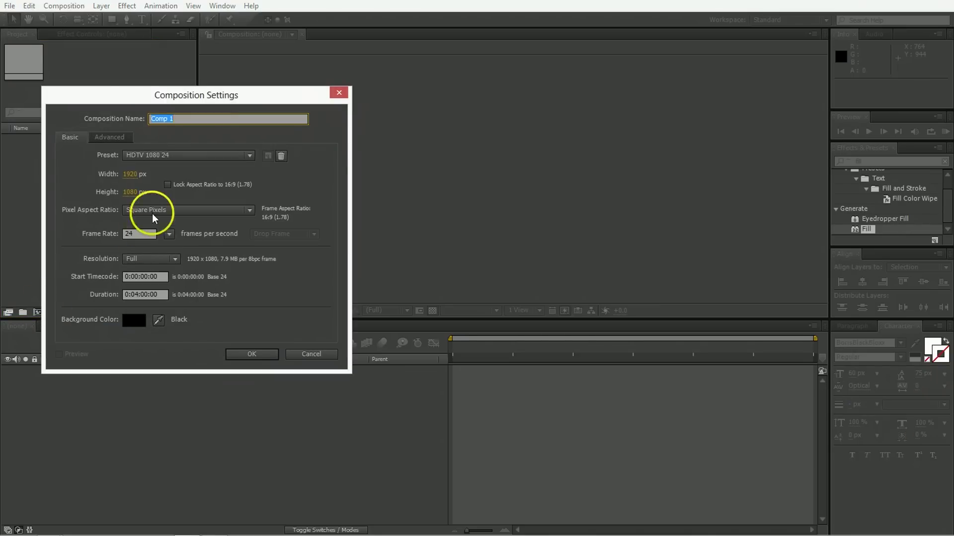
{"action": "left_click", "coordinate": [127, 175]}
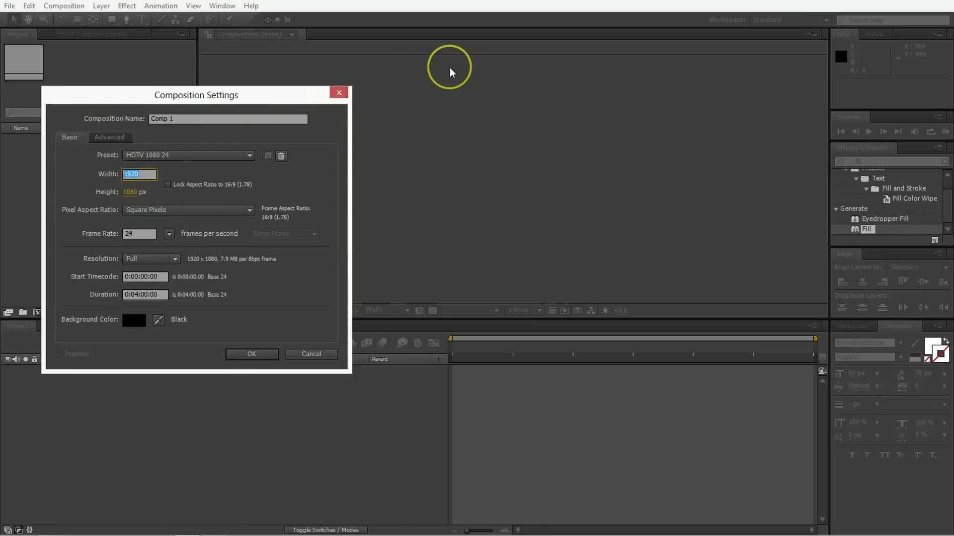
{"action": "type", "text": "10"}
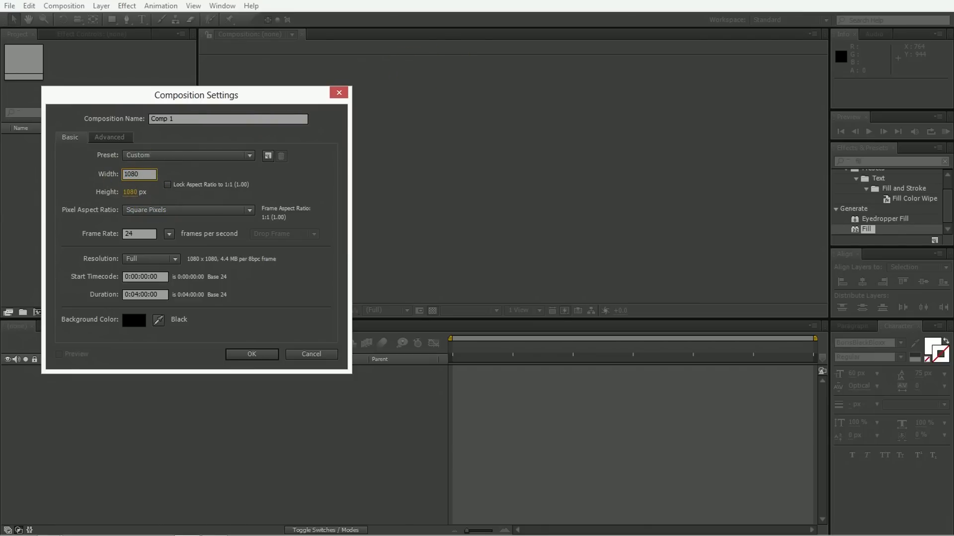
{"action": "double_click", "coordinate": [202, 117]}
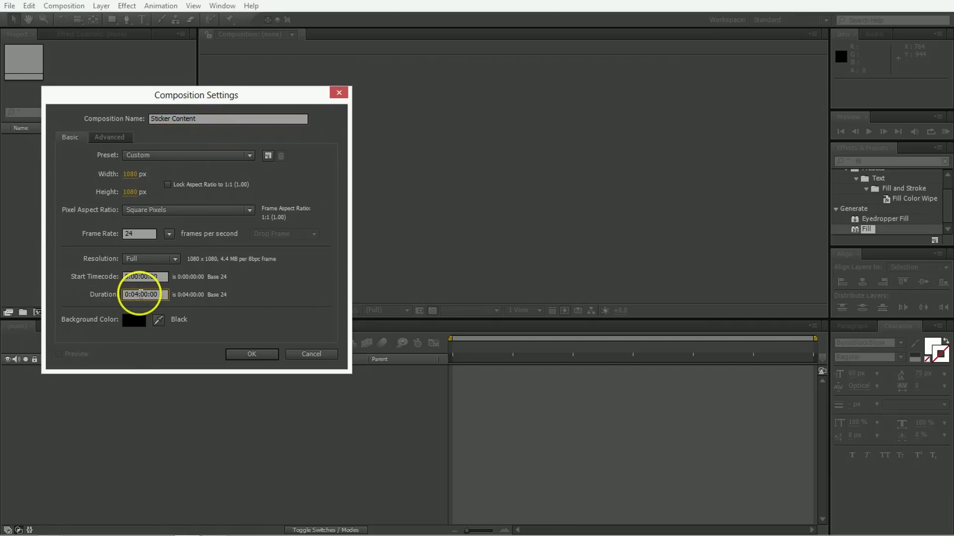
{"action": "type", "text": "00"}
{"action": "key", "text": "Return"}
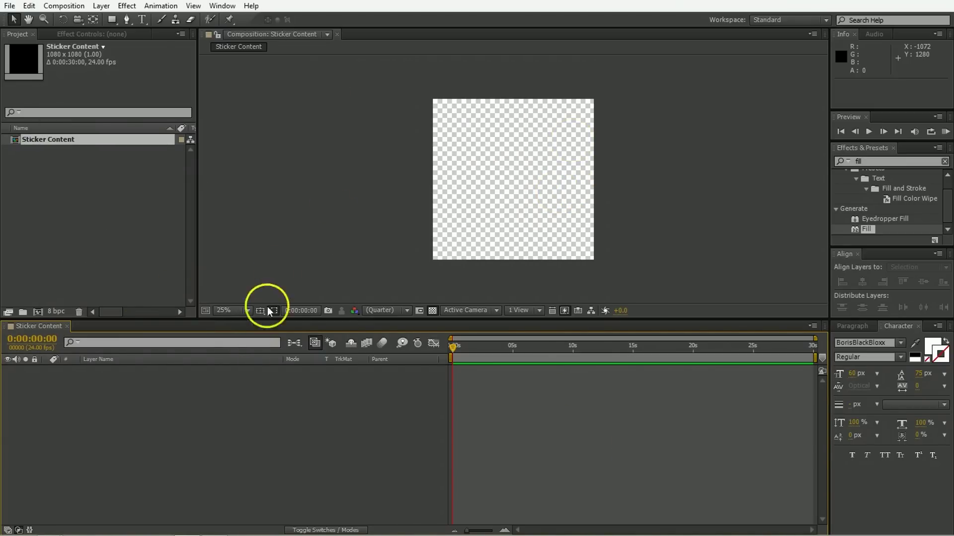
Step: Add a new shape layer to the Sticker Content composition and give it a rectangle path
{"action": "right_click", "coordinate": [181, 390]}
{"action": "right_click", "coordinate": [222, 386]}
{"action": "mouse_move", "coordinate": [260, 393]}
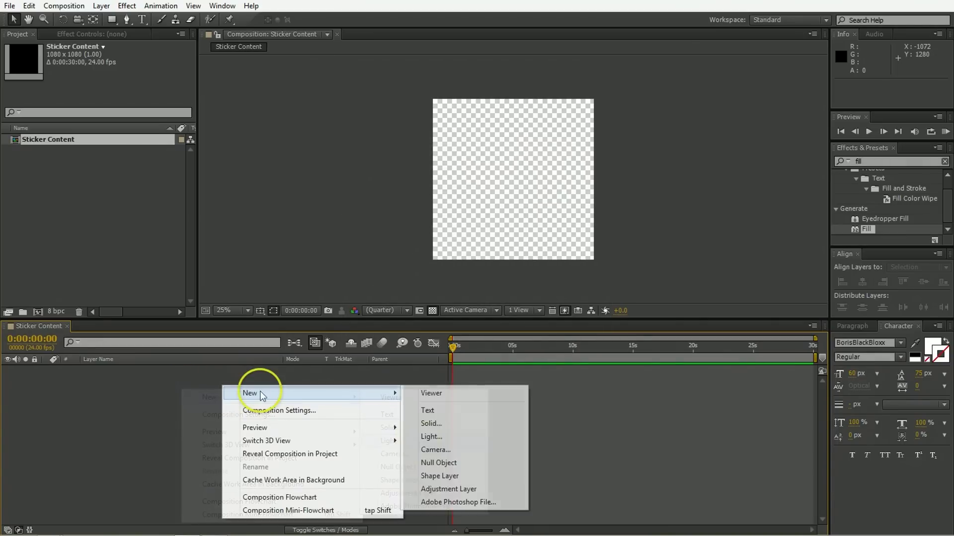
{"action": "left_click", "coordinate": [439, 476]}
{"action": "left_click", "coordinate": [427, 20]}
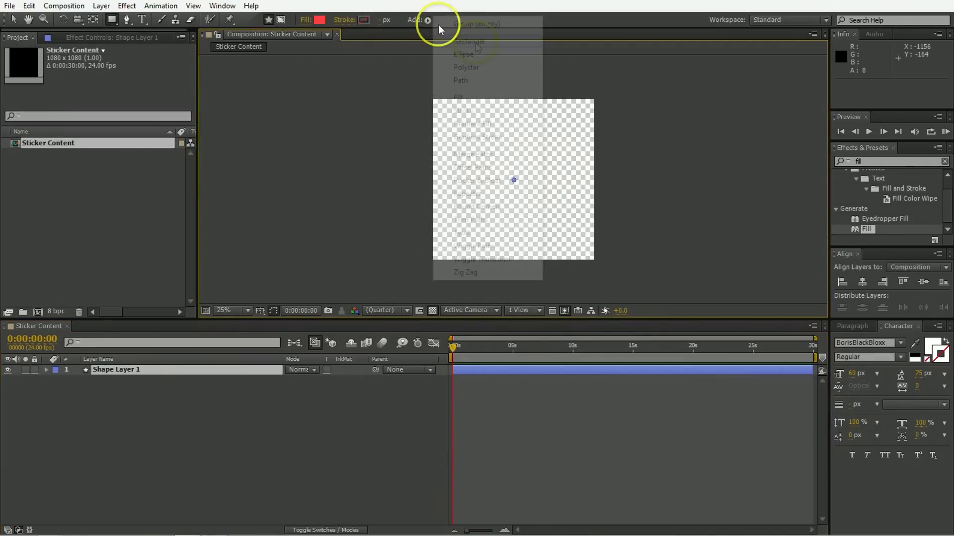
{"action": "left_click", "coordinate": [470, 42]}
{"action": "left_click", "coordinate": [67, 390]}
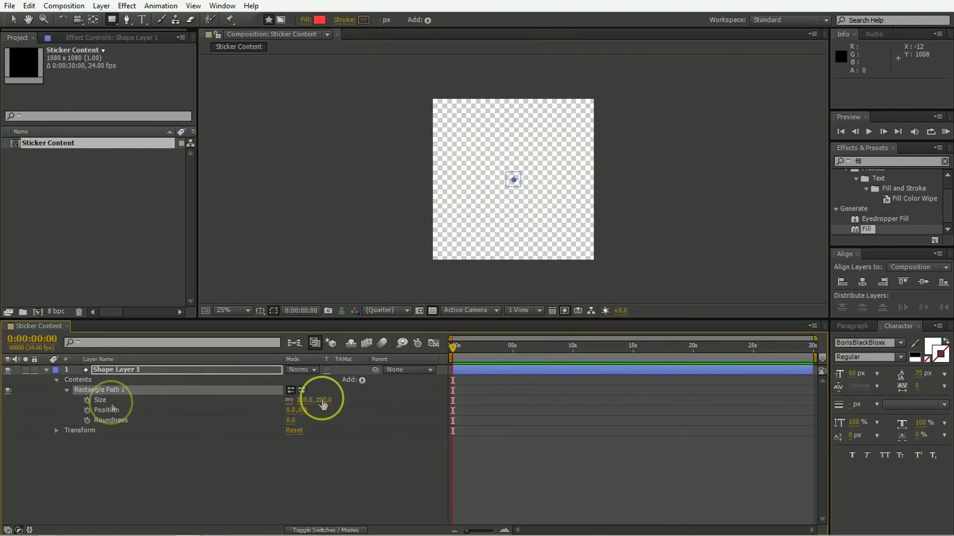
Step: Unlink the rectangle path's size proportions and set its size to 900 x 450
{"action": "left_click_drag", "start_coordinate": [323, 405], "coordinate": [472, 384]}
{"action": "left_click", "coordinate": [278, 404]}
{"action": "left_click", "coordinate": [288, 400]}
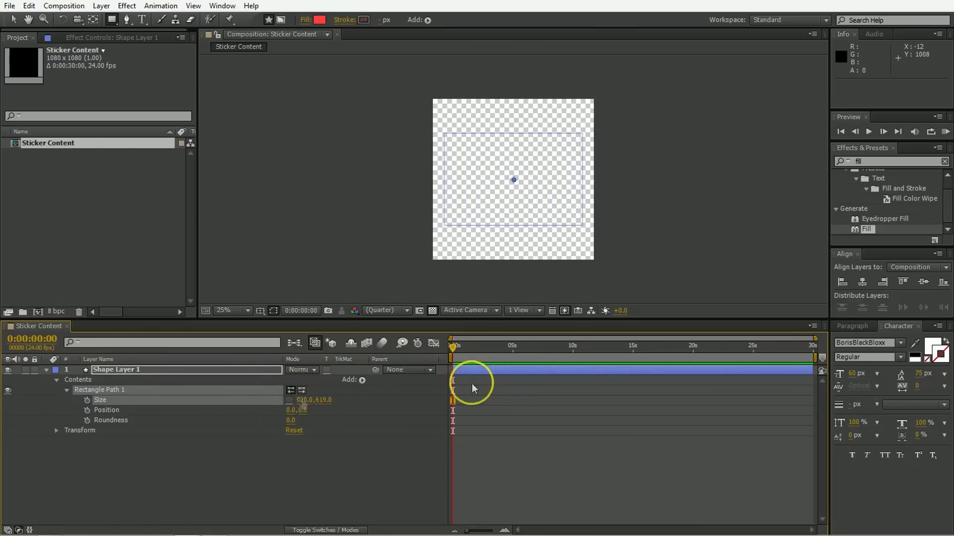
{"action": "left_click_drag", "start_coordinate": [333, 395], "coordinate": [313, 403]}
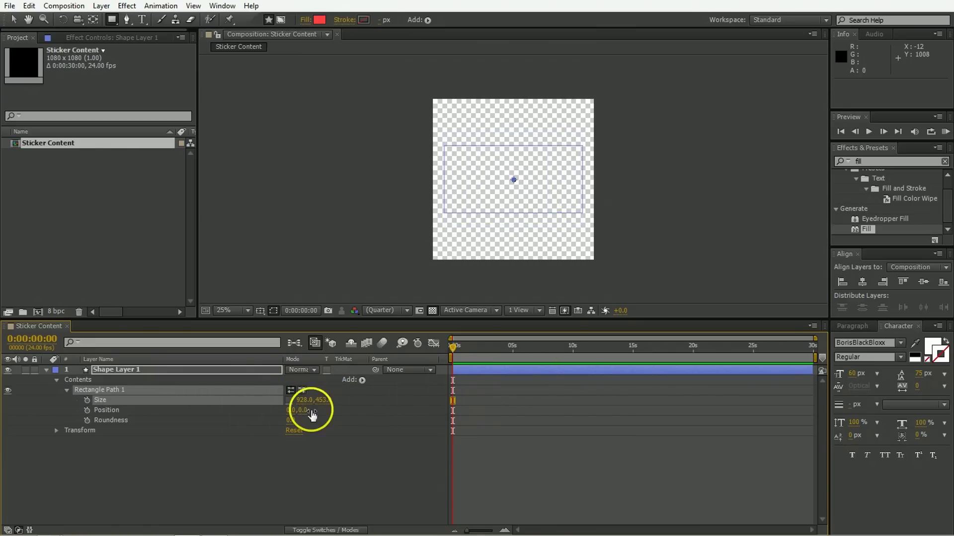
{"action": "left_click", "coordinate": [304, 400]}
{"action": "type", "text": "900"}
{"action": "key", "text": "Tab"}
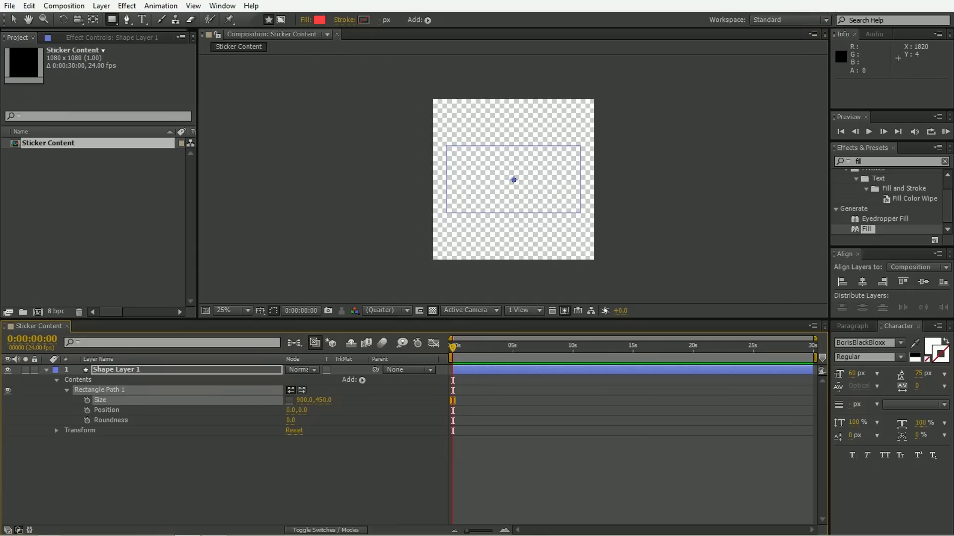
Step: Add a fill to the rectangle and change its color to a softer red (RGB 255, 64, 64)
{"action": "left_click", "coordinate": [361, 380]}
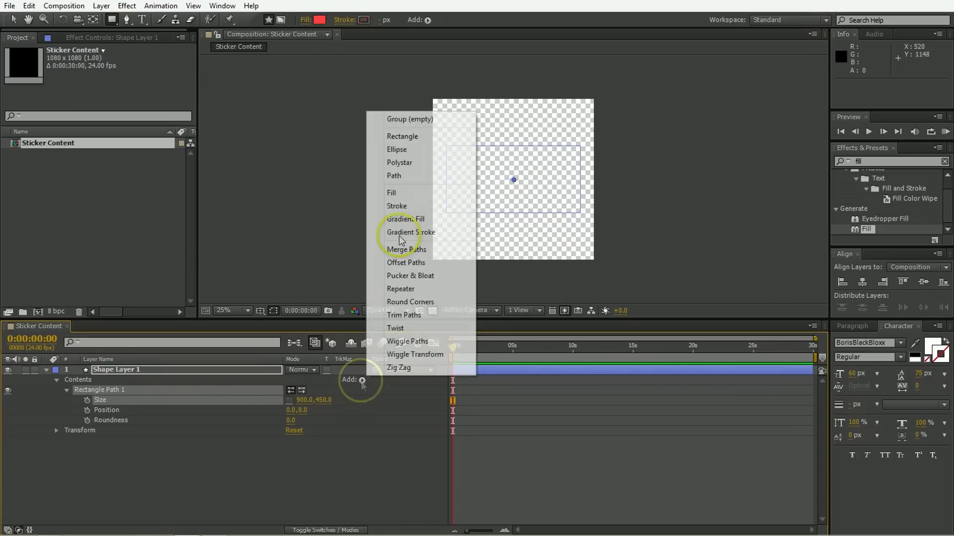
{"action": "left_click", "coordinate": [420, 193]}
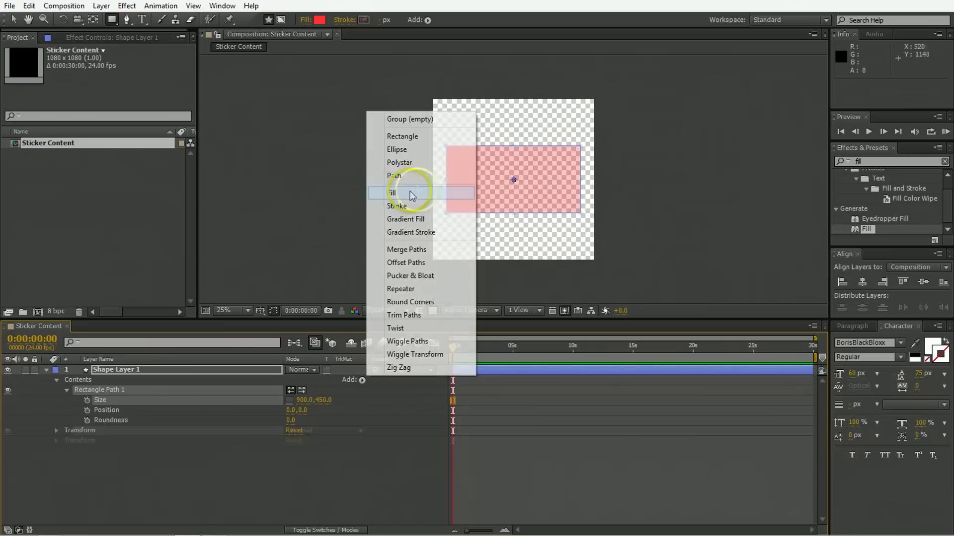
{"action": "left_click", "coordinate": [319, 20]}
{"action": "left_click", "coordinate": [337, 288]}
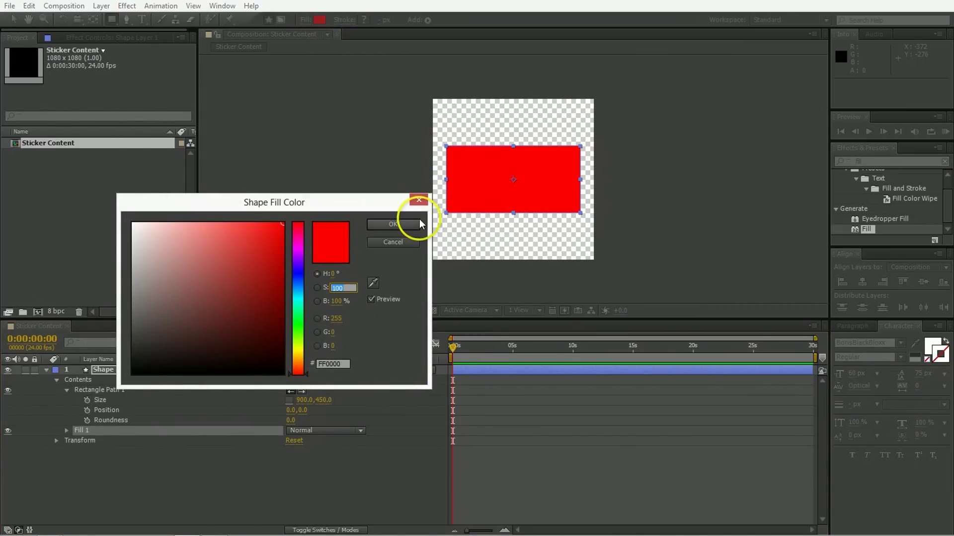
{"action": "left_click", "coordinate": [420, 224]}
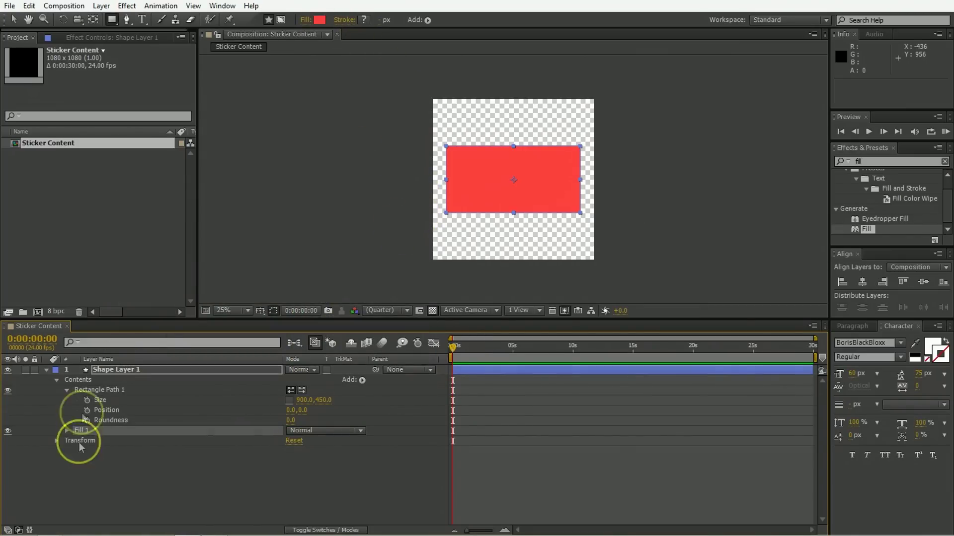
Step: Set the red rectangle's roundness to 25 and collapse the shape layer's properties
{"action": "left_click", "coordinate": [290, 421]}
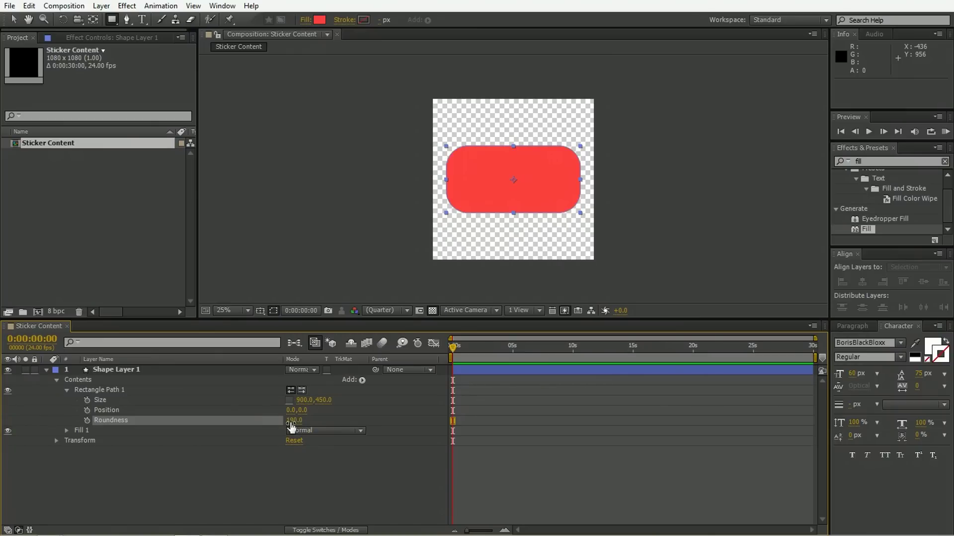
{"action": "left_click", "coordinate": [297, 420]}
{"action": "type", "text": "25"}
{"action": "left_click", "coordinate": [298, 502]}
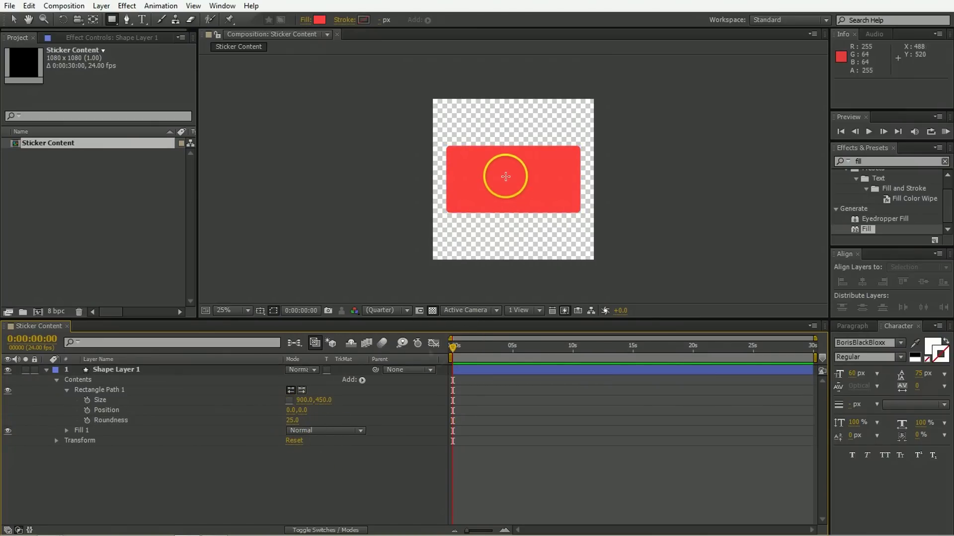
{"action": "key", "text": "v"}
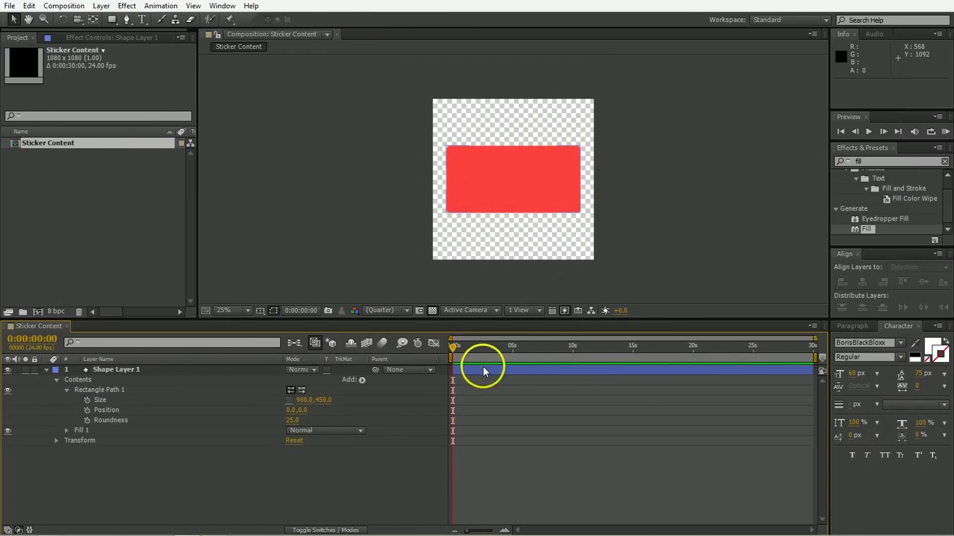
{"action": "left_click", "coordinate": [484, 371]}
{"action": "left_click", "coordinate": [46, 369]}
{"action": "left_click", "coordinate": [193, 433]}
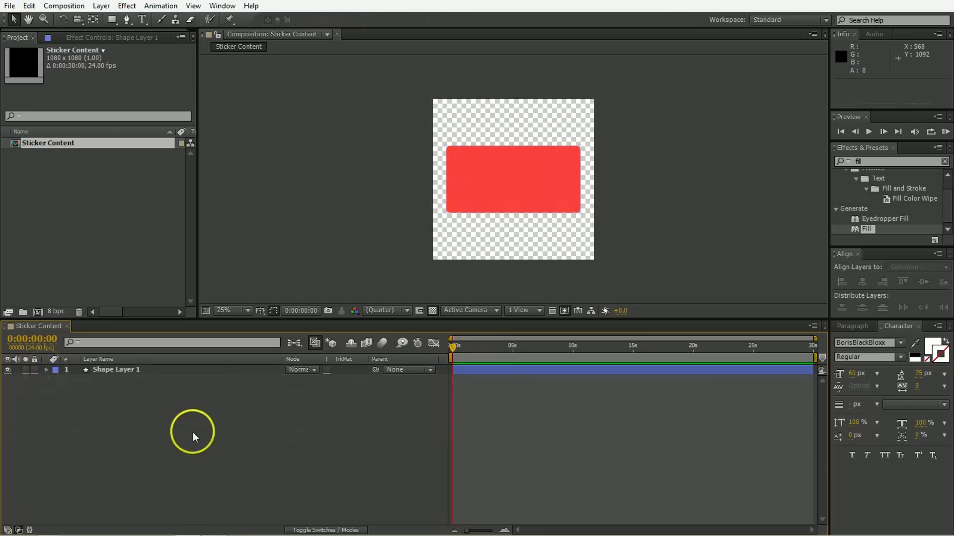
Step: Add a text layer reading "Hello! My name is..." on the red rectangle
{"action": "key", "text": "ctrl+t"}
{"action": "left_click", "coordinate": [477, 172]}
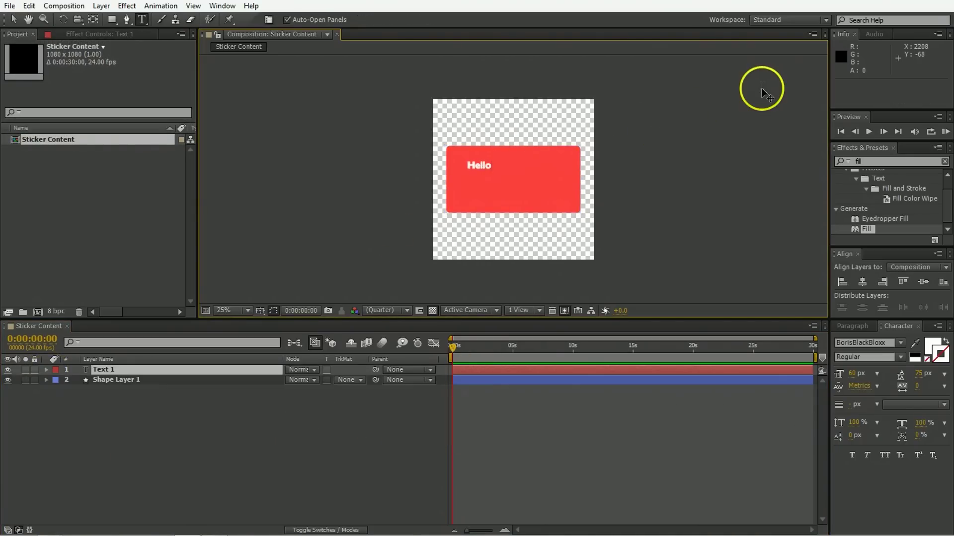
{"action": "type", "text": "Hello! My name is"}
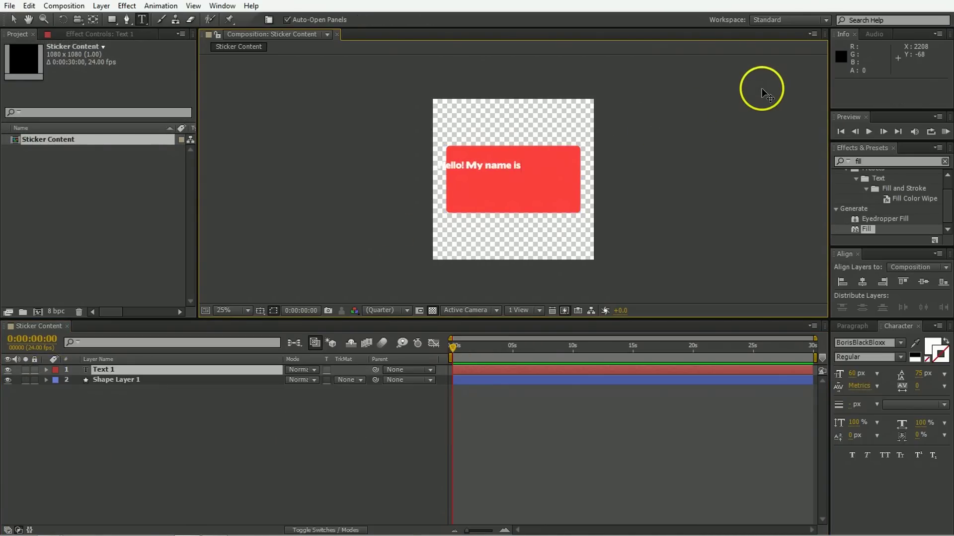
{"action": "type", "text": "..."}
{"action": "key", "text": "Escape"}
Step: Scale the greeting text to about 139% and place it horizontally centered near the red rectangle's upper edge
{"action": "key", "text": "v"}
{"action": "left_click_drag", "start_coordinate": [477, 167], "coordinate": [575, 151]}
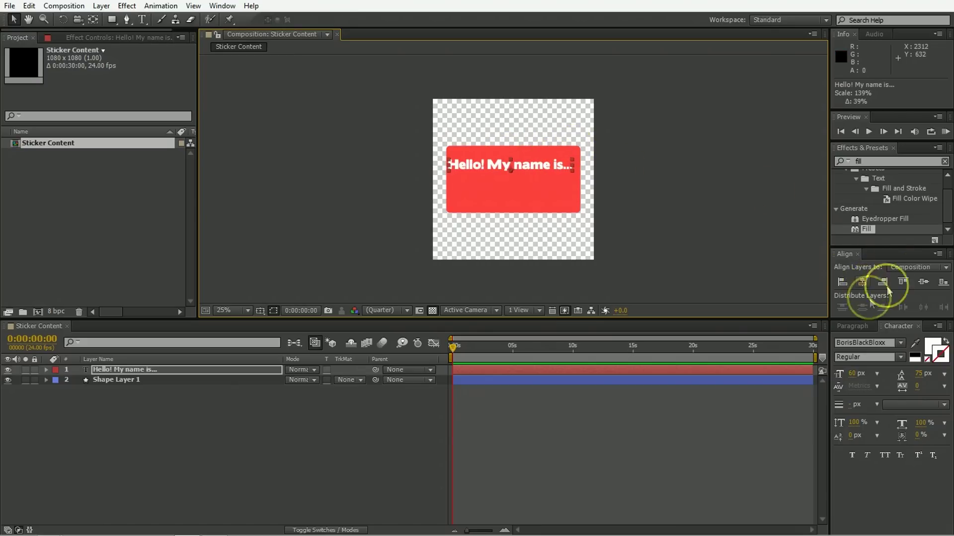
{"action": "left_click", "coordinate": [863, 282]}
{"action": "left_click", "coordinate": [923, 282]}
{"action": "left_click_drag", "start_coordinate": [535, 177], "coordinate": [529, 158]}
{"action": "left_click", "coordinate": [279, 468]}
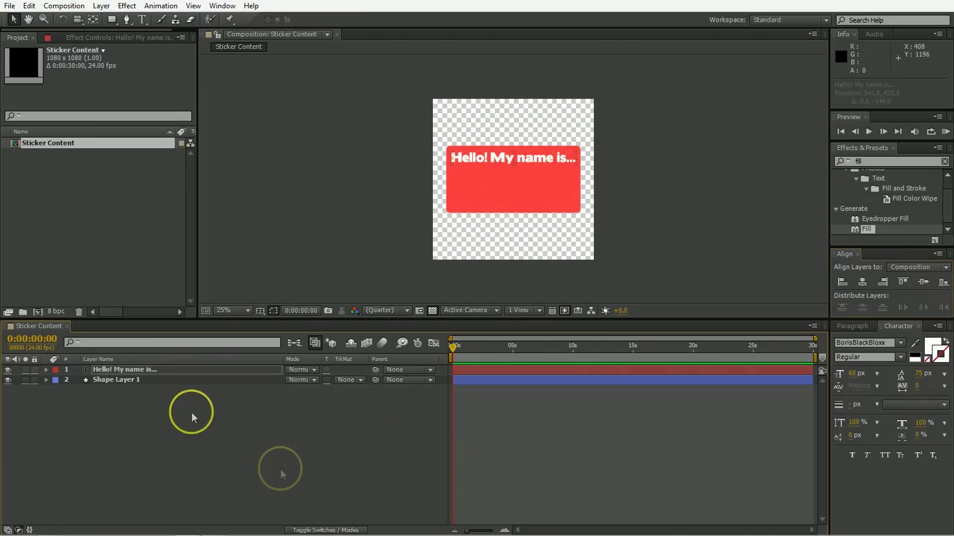
Step: Duplicate the red rectangle's shape layer above the text layer and change the copy's fill to white
{"action": "left_click", "coordinate": [133, 379]}
{"action": "key", "text": "ctrl+d"}
{"action": "left_click_drag", "start_coordinate": [133, 381], "coordinate": [131, 367]}
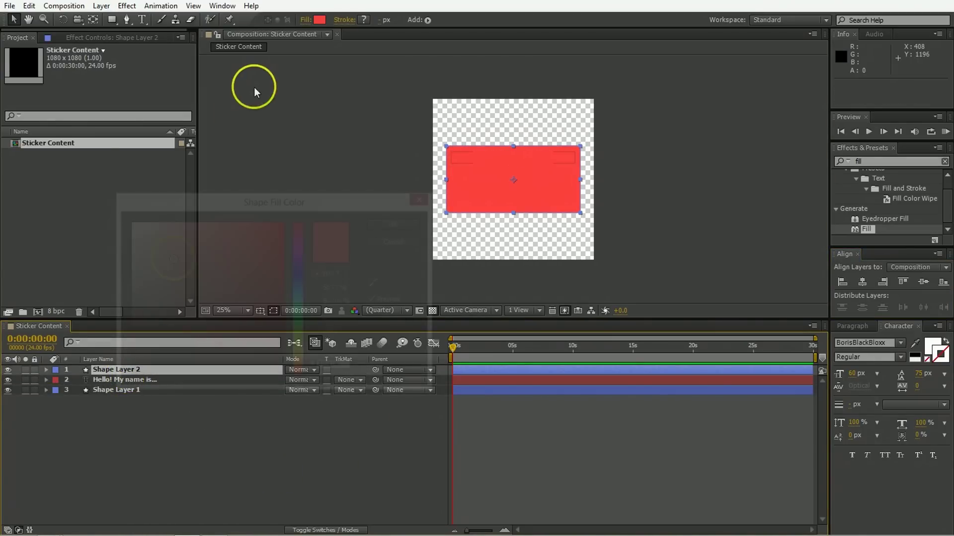
{"action": "left_click", "coordinate": [320, 20]}
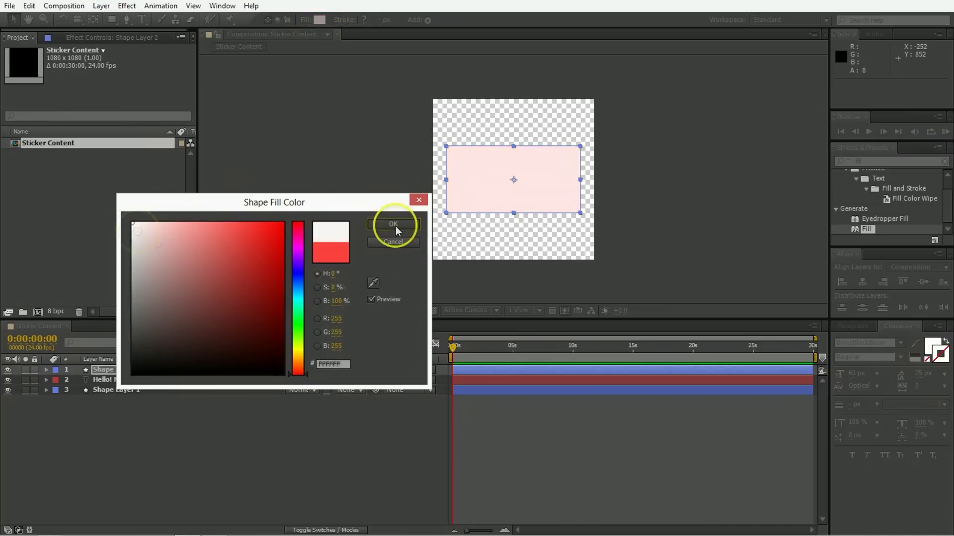
{"action": "left_click", "coordinate": [396, 225]}
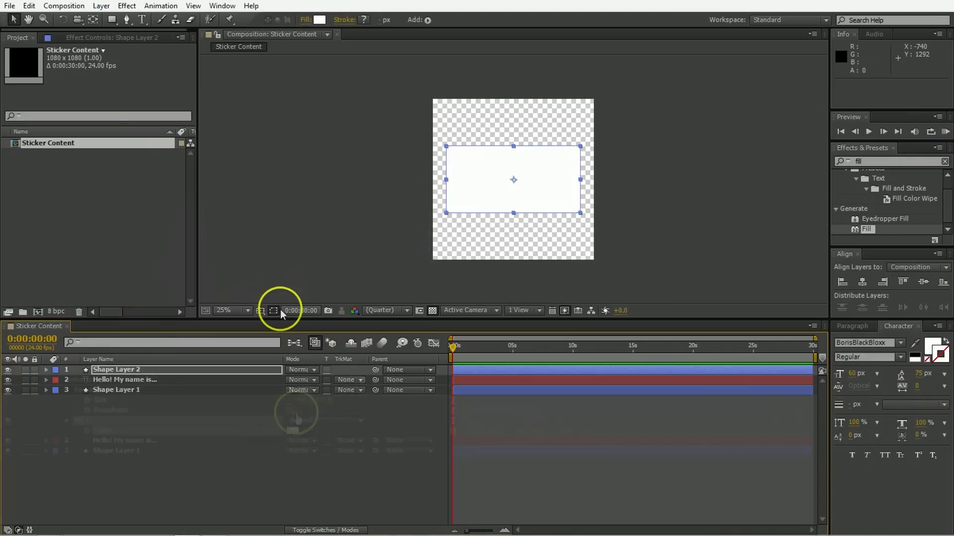
Step: Set the white rectangle's size to 750 x 400
{"action": "key", "text": "u"}
{"action": "key", "text": "u"}
{"action": "left_click_drag", "start_coordinate": [315, 401], "coordinate": [298, 400]}
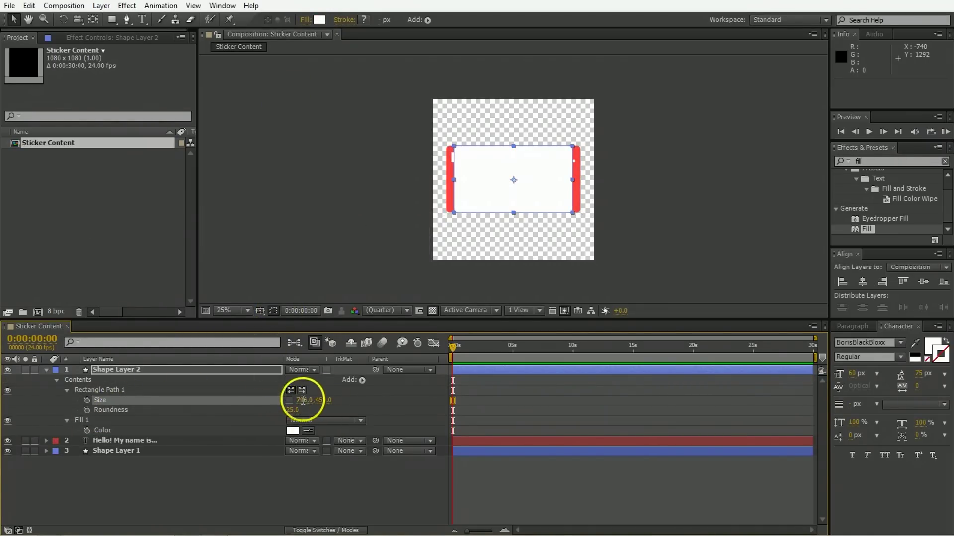
{"action": "left_click", "coordinate": [303, 400]}
{"action": "type", "text": "750"}
{"action": "key", "text": "Tab"}
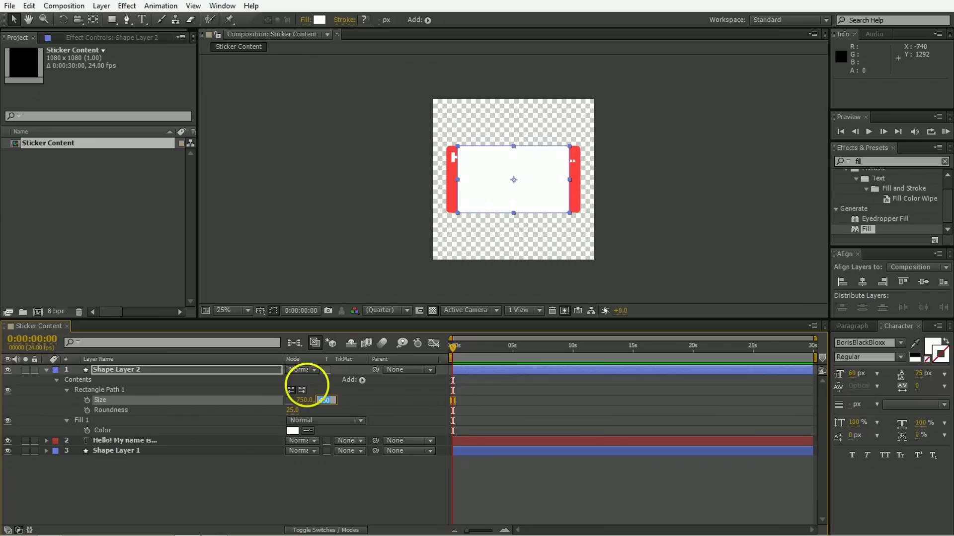
{"action": "type", "text": "400"}
{"action": "key", "text": "Return"}
Step: Move the white rectangle down below the greeting text and reduce its height to 241
{"action": "left_click_drag", "start_coordinate": [547, 182], "coordinate": [547, 192]}
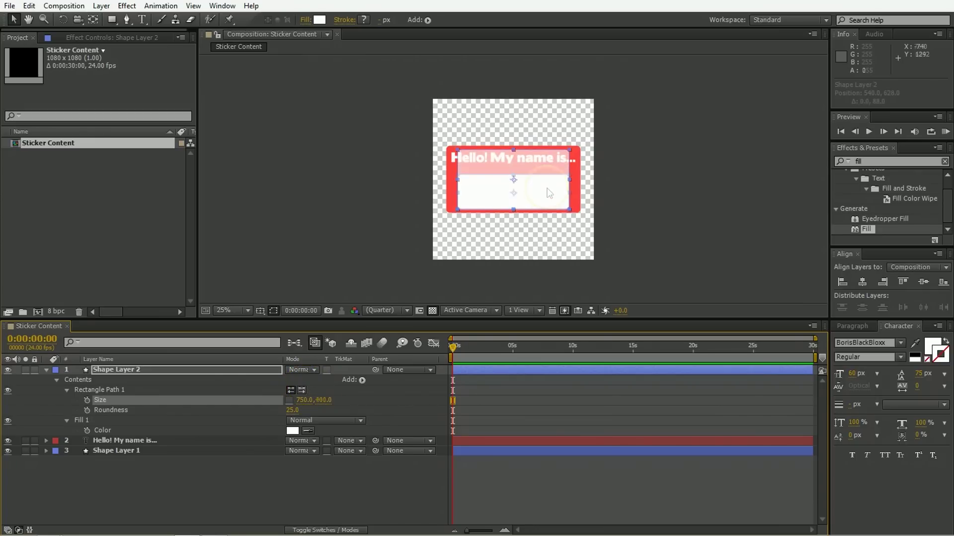
{"action": "left_click_drag", "start_coordinate": [547, 192], "coordinate": [547, 188]}
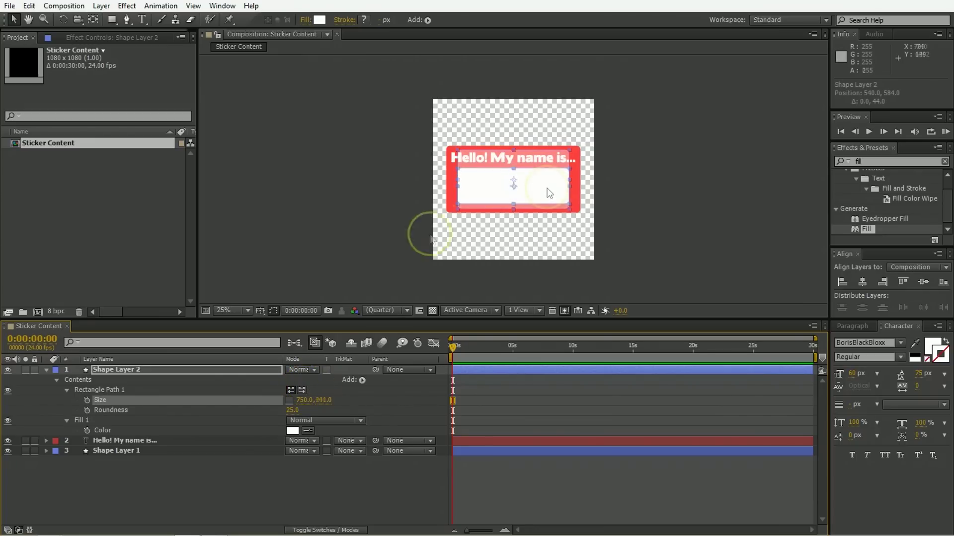
{"action": "left_click", "coordinate": [316, 476]}
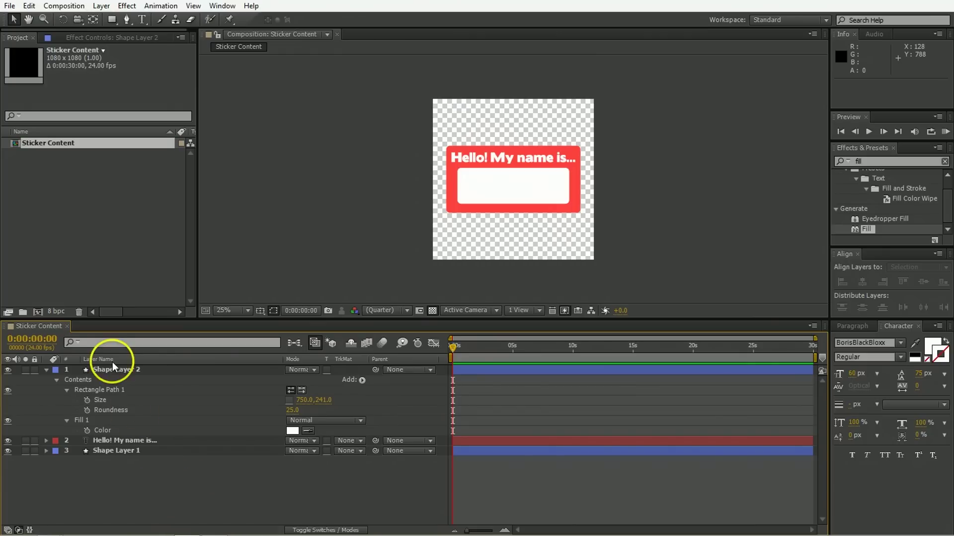
Step: Create a composition named Method 1 with the HDTV 1080 24 preset and place the Sticker Content composition in it
{"action": "left_click", "coordinate": [70, 147]}
{"action": "left_click", "coordinate": [38, 312]}
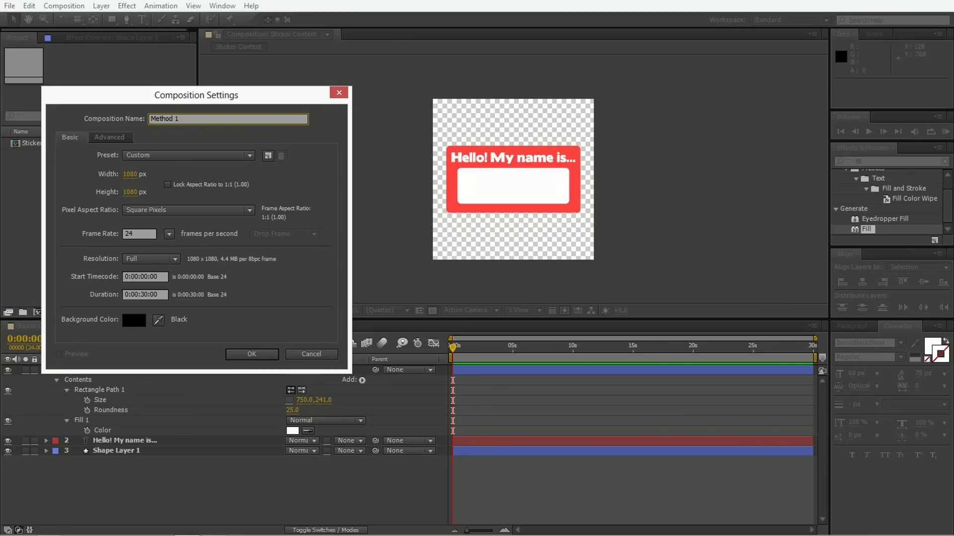
{"action": "left_click", "coordinate": [207, 154]}
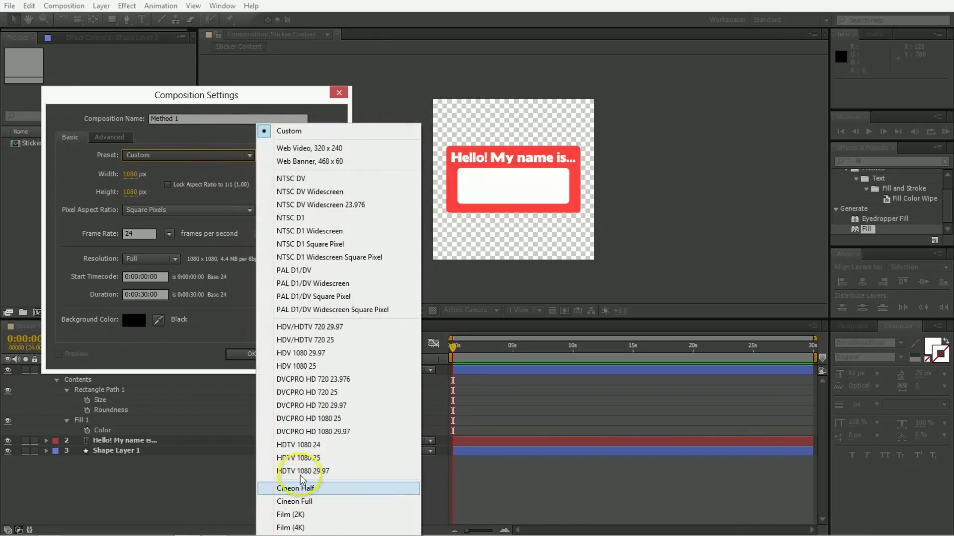
{"action": "left_click", "coordinate": [309, 446]}
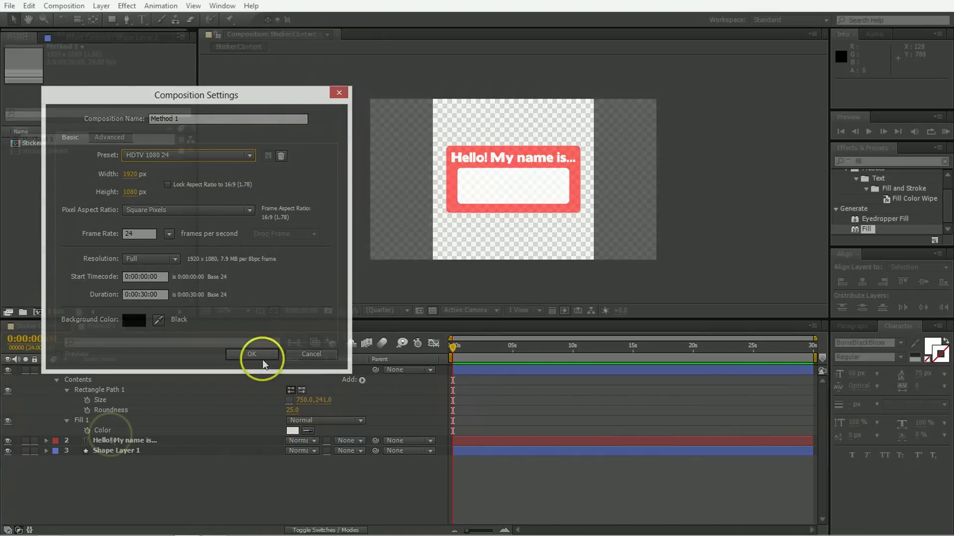
{"action": "left_click", "coordinate": [262, 358]}
{"action": "left_click_drag", "start_coordinate": [109, 434], "coordinate": [120, 406]}
{"action": "left_click", "coordinate": [255, 446]}
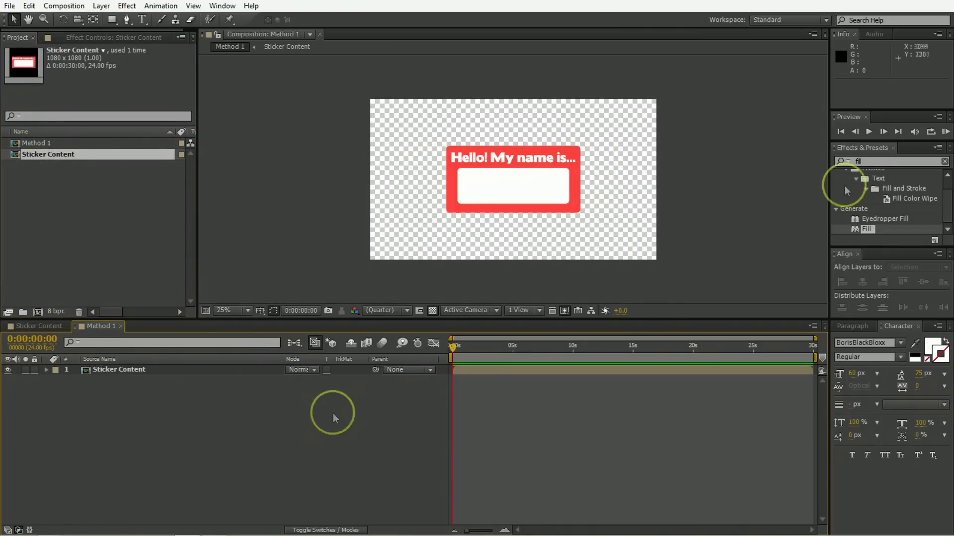
Step: Apply the CC Page Turn effect to the Sticker Content layer and pull its fold point to about 554, 540
{"action": "left_click", "coordinate": [869, 160]}
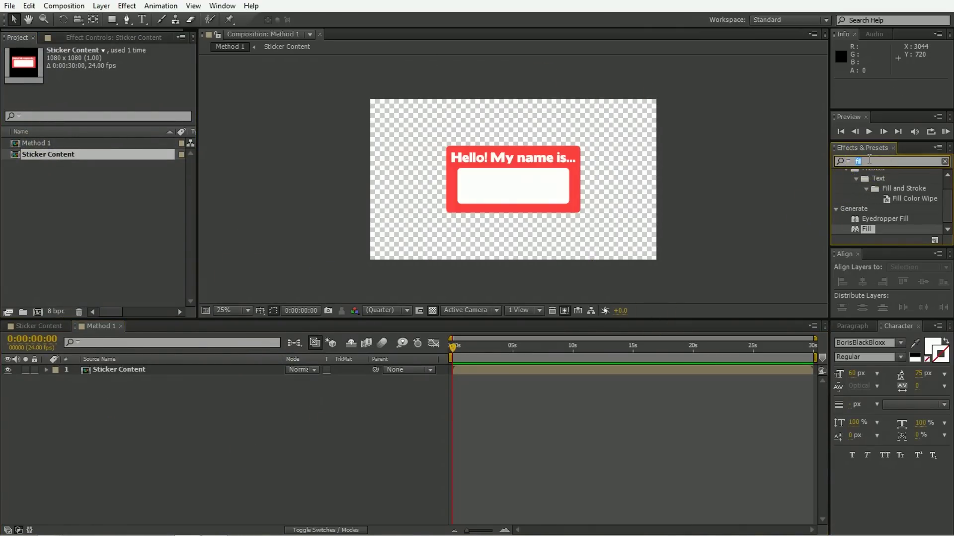
{"action": "type", "text": "cc page"}
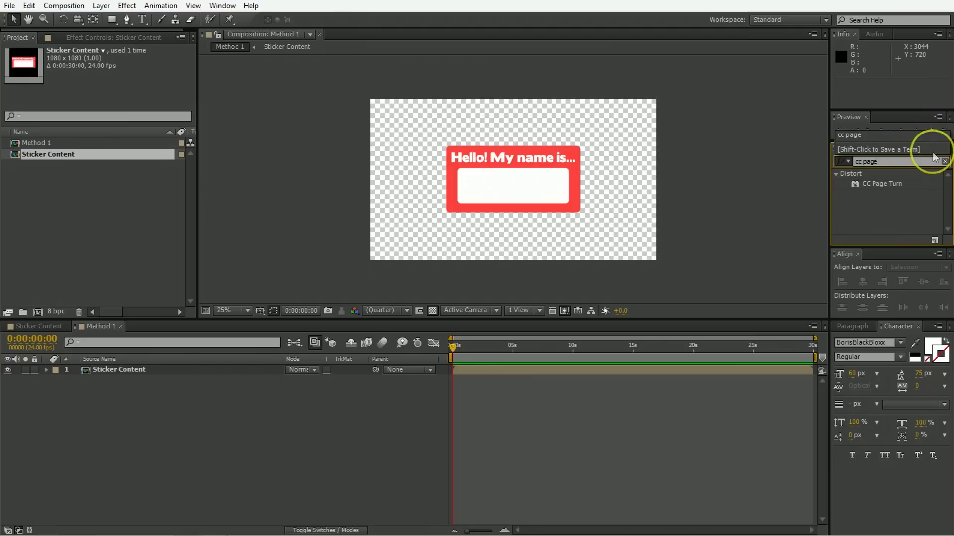
{"action": "left_click", "coordinate": [888, 184]}
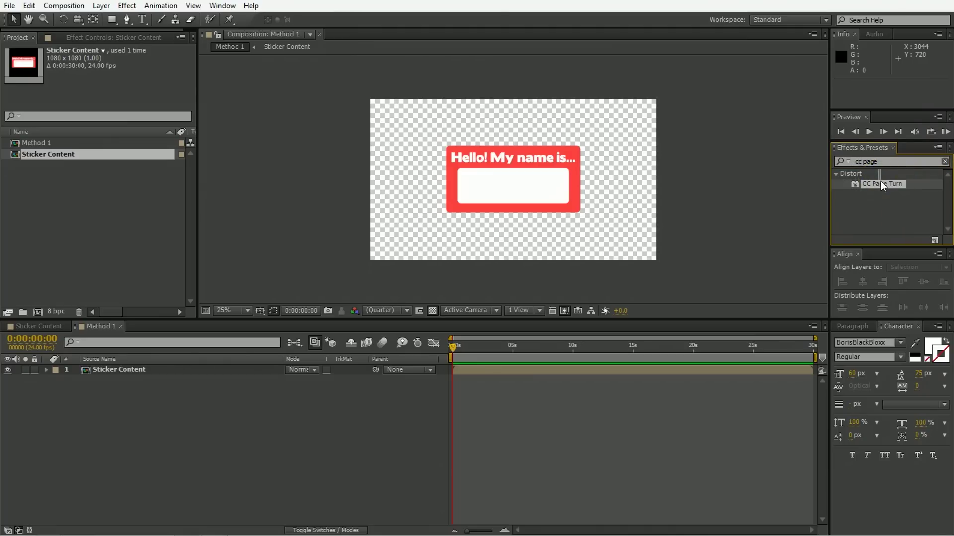
{"action": "left_click_drag", "start_coordinate": [881, 181], "coordinate": [479, 185]}
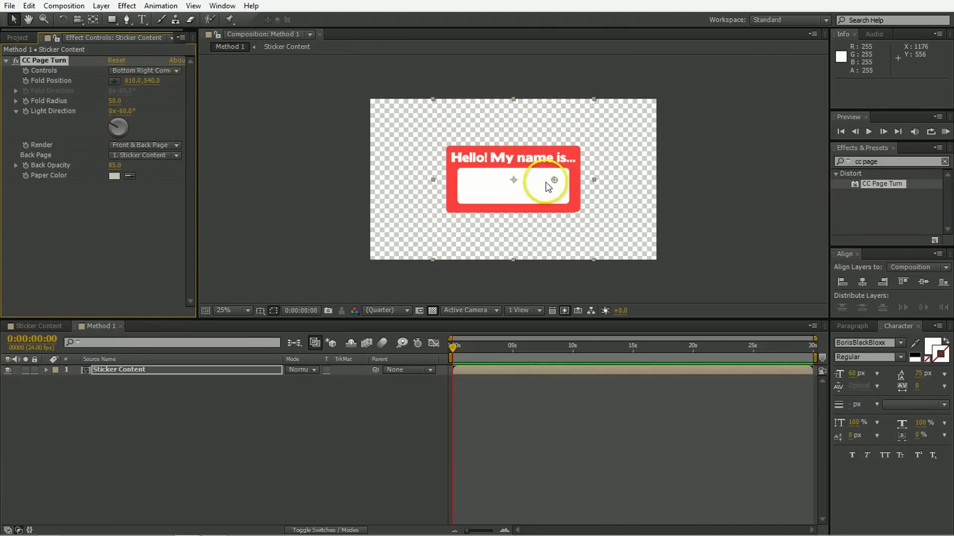
{"action": "left_click_drag", "start_coordinate": [555, 180], "coordinate": [516, 182]}
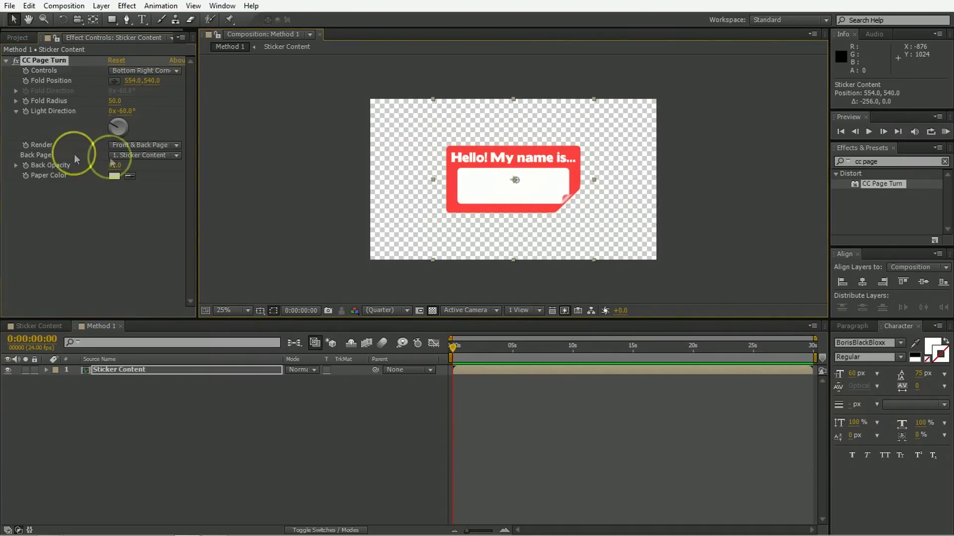
Step: Style the back of the page turn with Back Page set to None, Back Opacity 100 and a dark gray Paper Color
{"action": "left_click", "coordinate": [129, 154]}
{"action": "left_click", "coordinate": [129, 156]}
{"action": "left_click", "coordinate": [117, 170]}
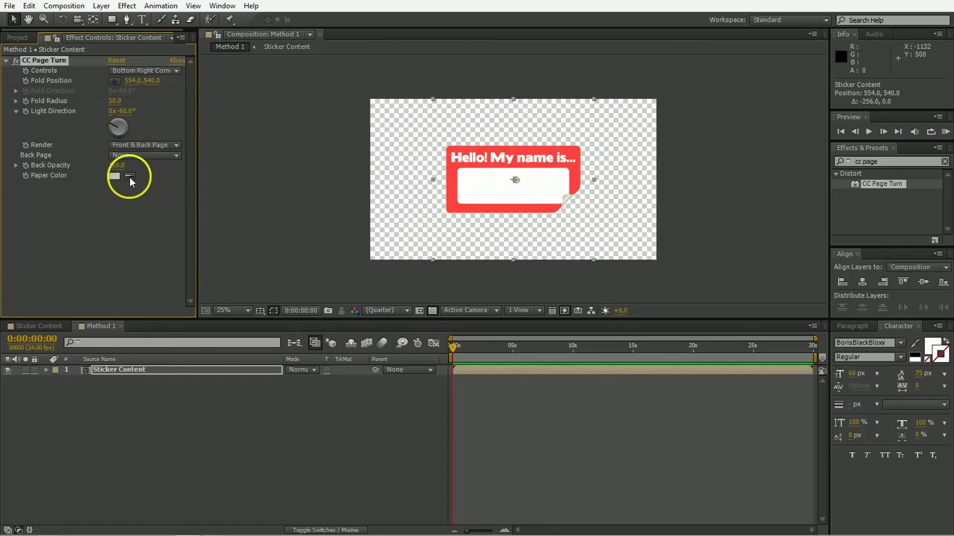
{"action": "left_click", "coordinate": [114, 177]}
{"action": "left_click_drag", "start_coordinate": [202, 294], "coordinate": [100, 339]}
{"action": "key", "text": "Return"}
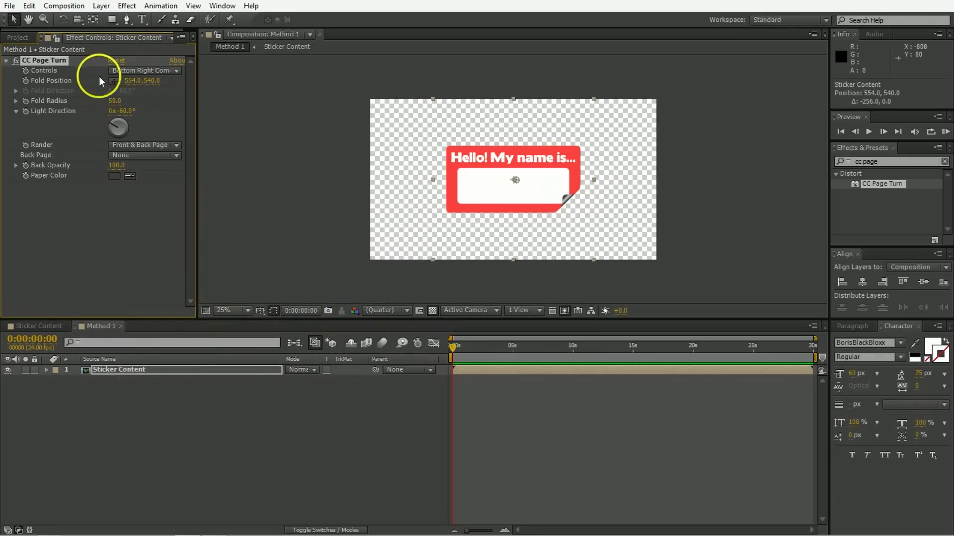
Step: Switch the page turn's Controls to Classic UI and place the fold point near the sticker's lower-right corner at about 762, 732
{"action": "left_click", "coordinate": [131, 71]}
{"action": "left_click", "coordinate": [144, 86]}
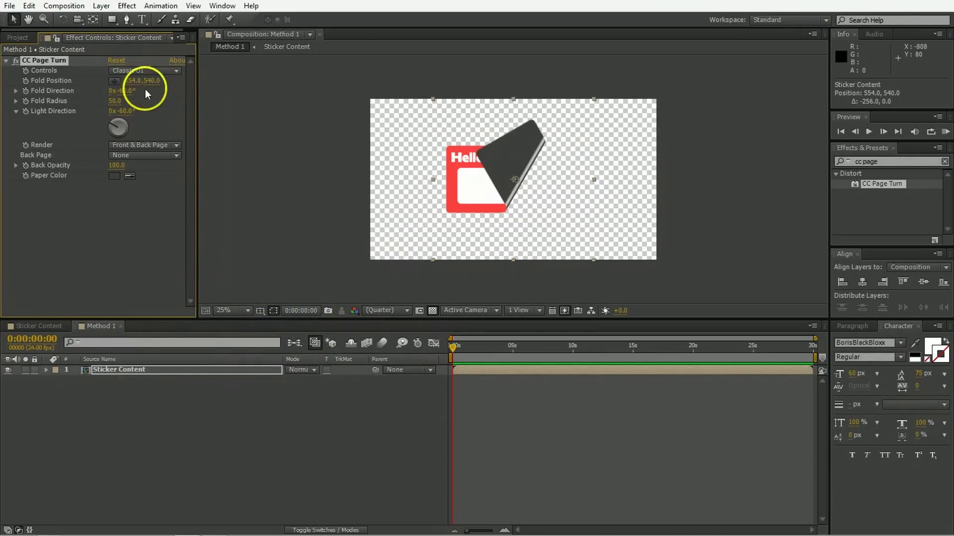
{"action": "left_click", "coordinate": [114, 80]}
{"action": "left_click", "coordinate": [517, 183]}
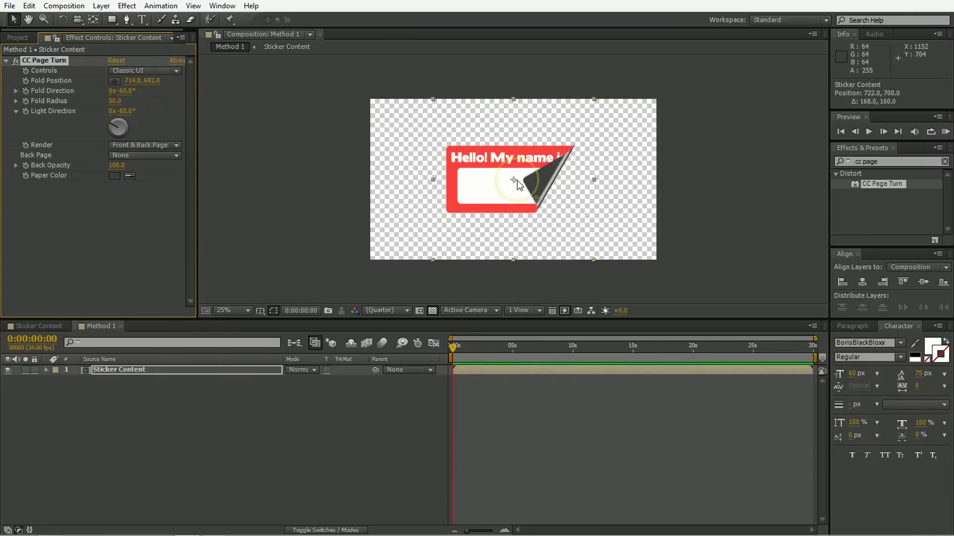
{"action": "left_click_drag", "start_coordinate": [517, 183], "coordinate": [549, 208]}
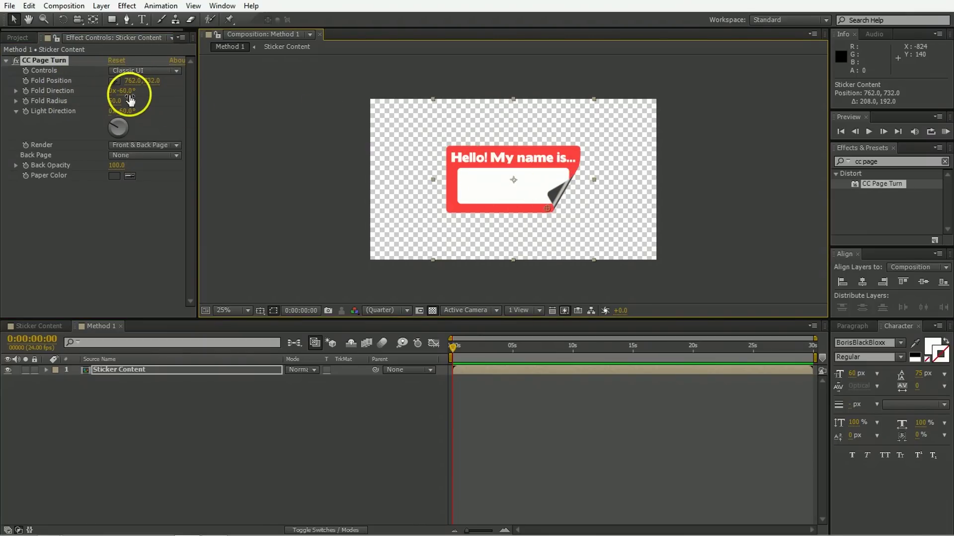
Step: Try out different fold angles, then set the page turn's Fold Direction to 0x-45°
{"action": "left_click_drag", "start_coordinate": [131, 101], "coordinate": [54, 169]}
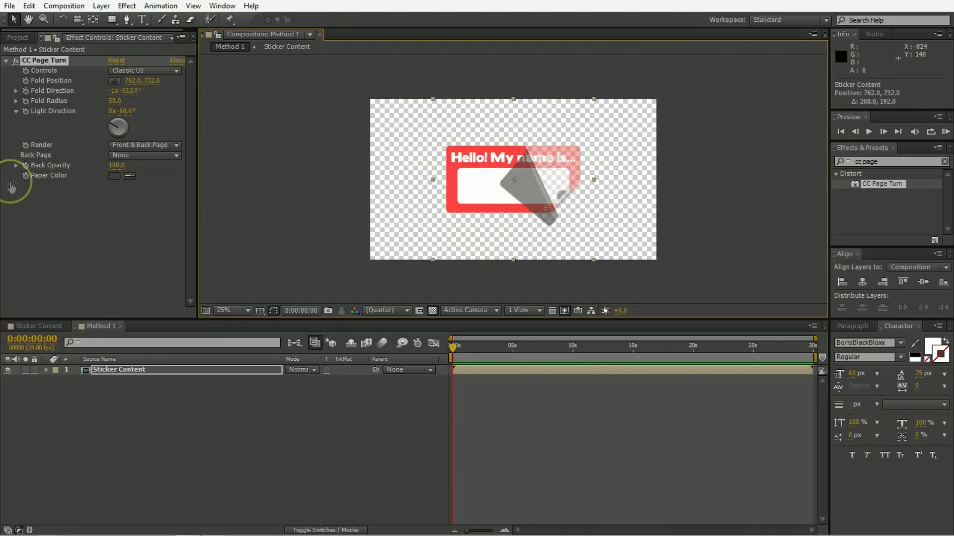
{"action": "left_click_drag", "start_coordinate": [11, 187], "coordinate": [15, 343]}
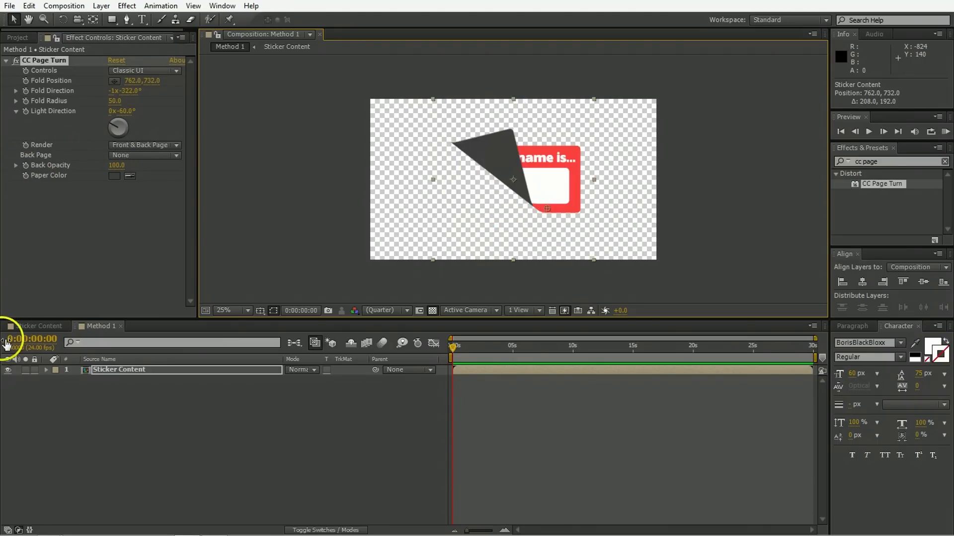
{"action": "left_click", "coordinate": [112, 91]}
{"action": "type", "text": "0"}
{"action": "key", "text": "Tab"}
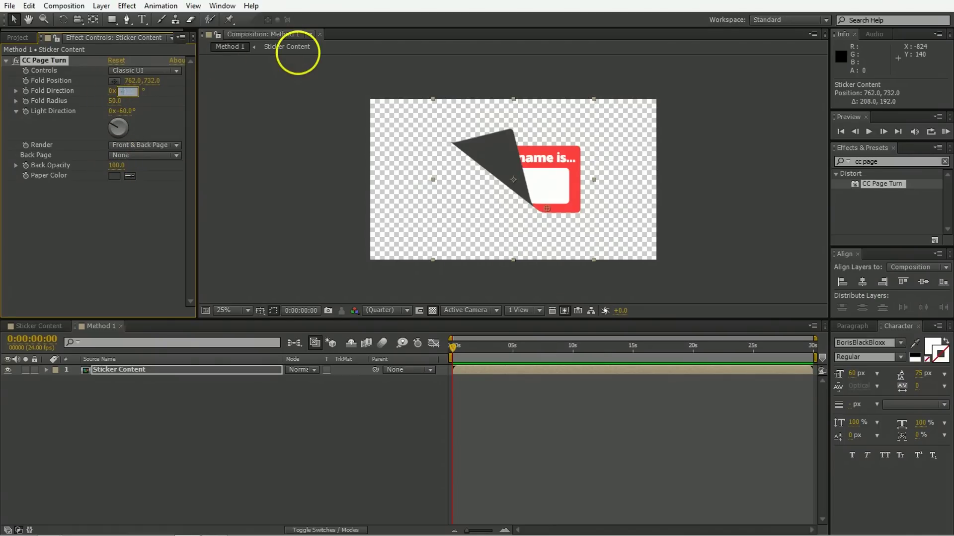
{"action": "type", "text": "-45"}
{"action": "key", "text": "Return"}
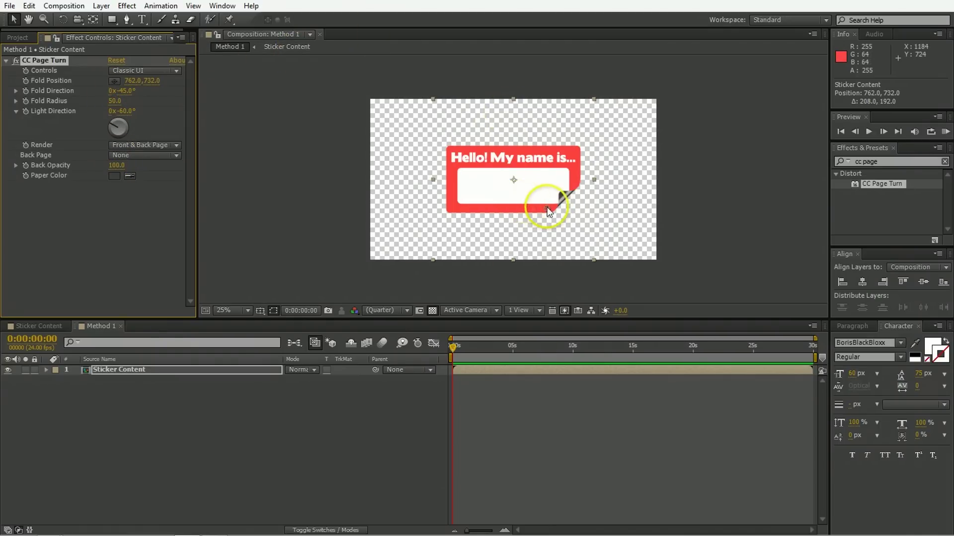
Step: Move the fold point to about -318, 276 so the sticker is fully peeled, and keyframe Fold Position at 0:00:00:00
{"action": "left_click_drag", "start_coordinate": [546, 208], "coordinate": [386, 141]}
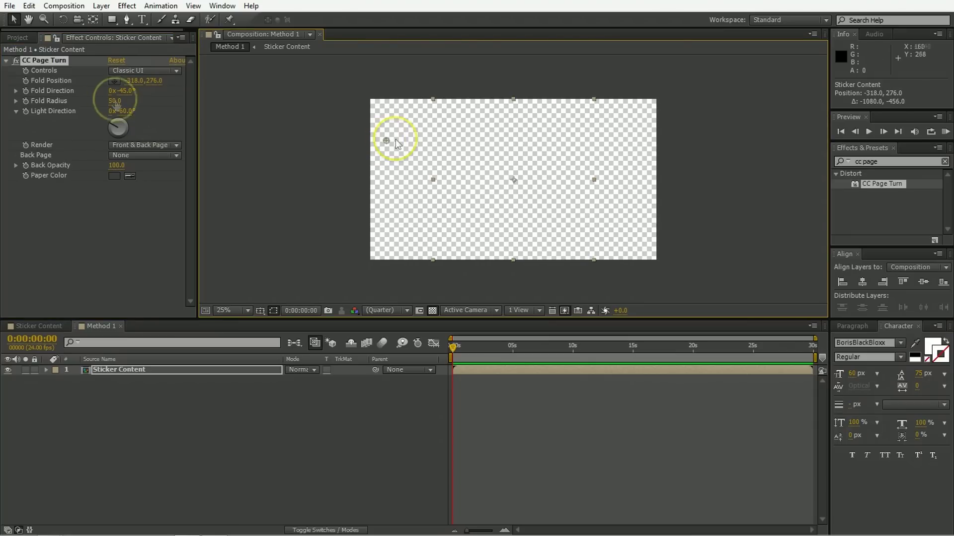
{"action": "left_click", "coordinate": [25, 81]}
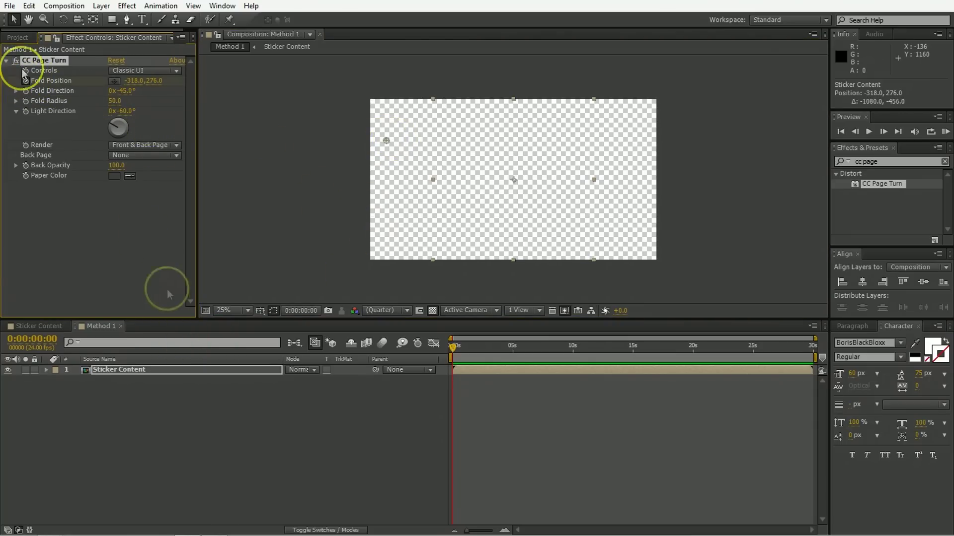
{"action": "key", "text": "u"}
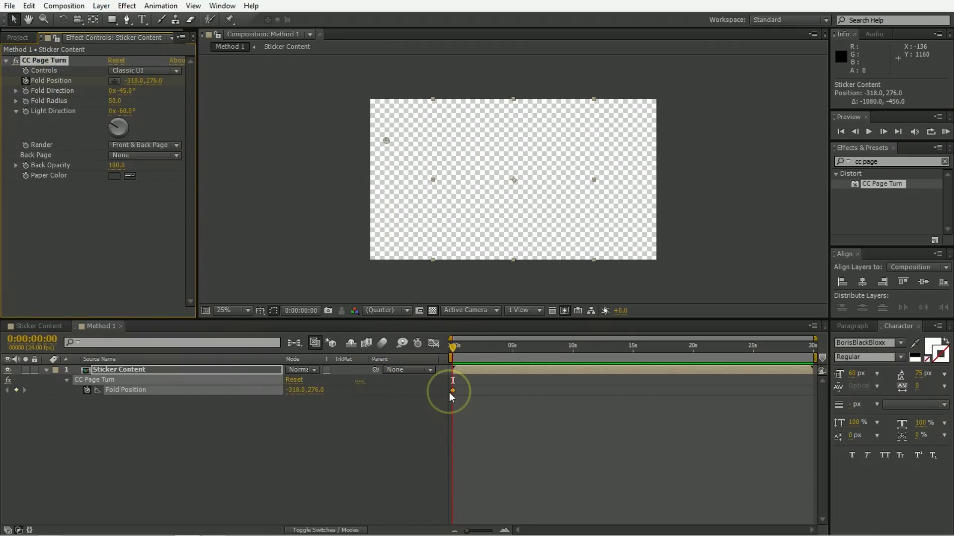
Step: Keyframe Fold Position at 1080, 1080 at time 0:00:00:20
{"action": "key", "text": "shift+Page_Down"}
{"action": "key", "text": "shift+Page_Down"}
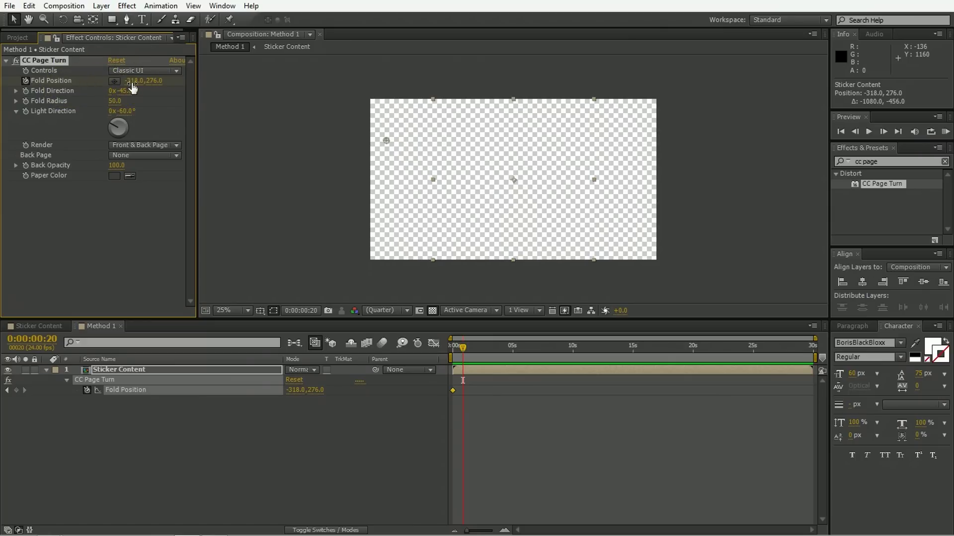
{"action": "left_click_drag", "start_coordinate": [132, 88], "coordinate": [237, 169]}
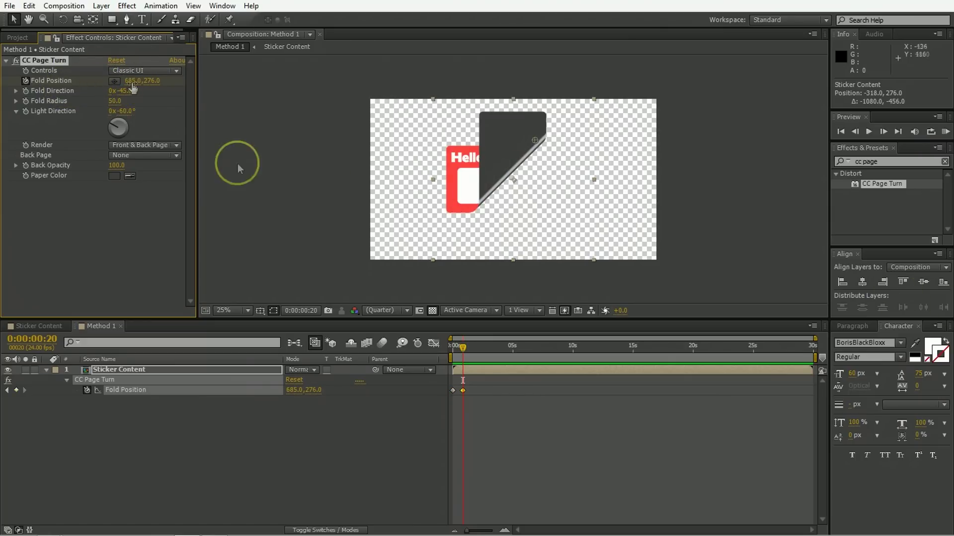
{"action": "left_click", "coordinate": [131, 81]}
{"action": "type", "text": "1080"}
{"action": "key", "text": "Tab"}
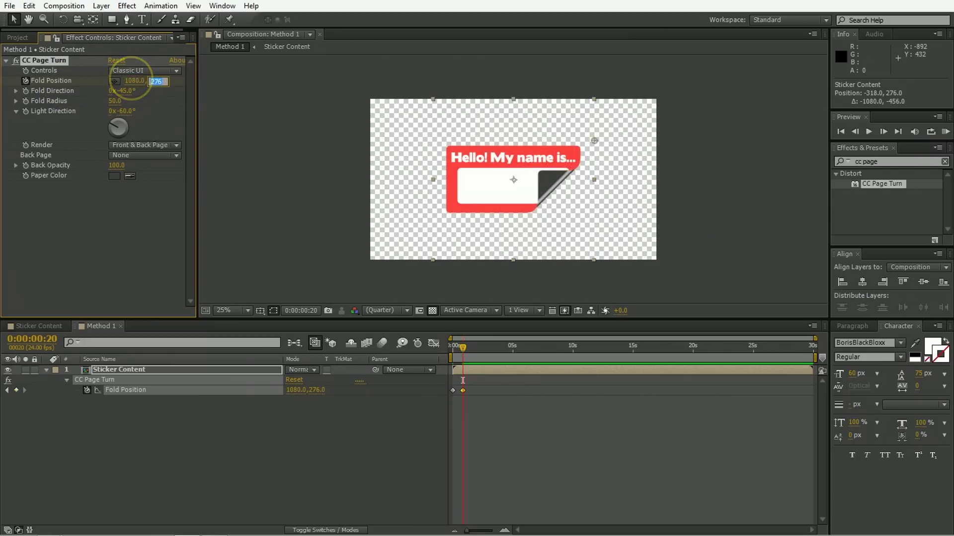
{"action": "type", "text": "1080.0,"}
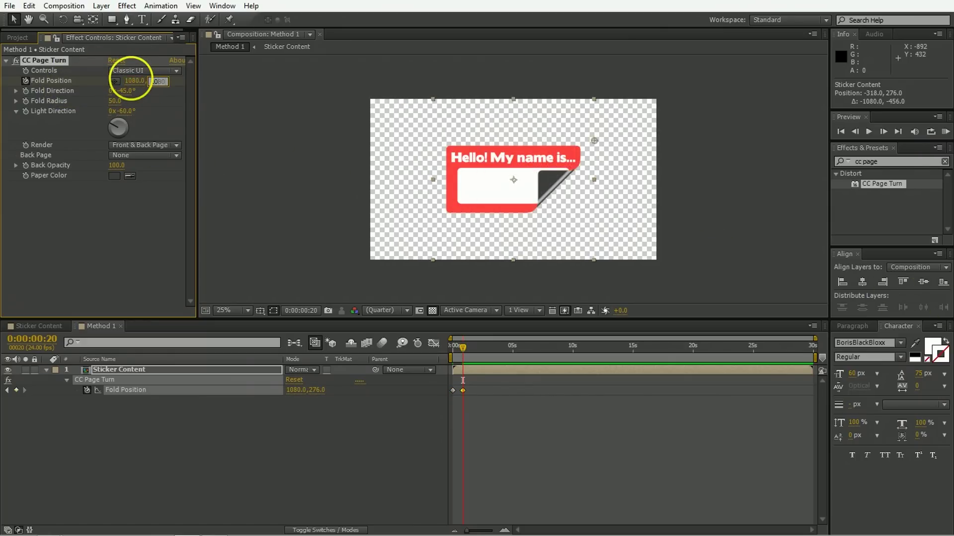
{"action": "type", "text": "1080"}
{"action": "key", "text": "Return"}
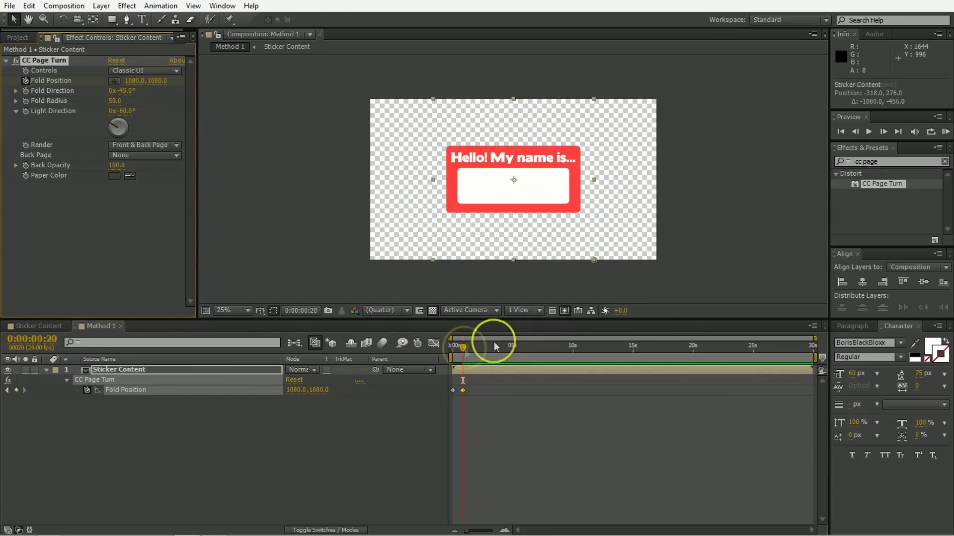
Step: Scrub through the fold animation and start Fold Direction keyframes at 0:00:01:06
{"action": "left_click_drag", "start_coordinate": [464, 349], "coordinate": [444, 350]}
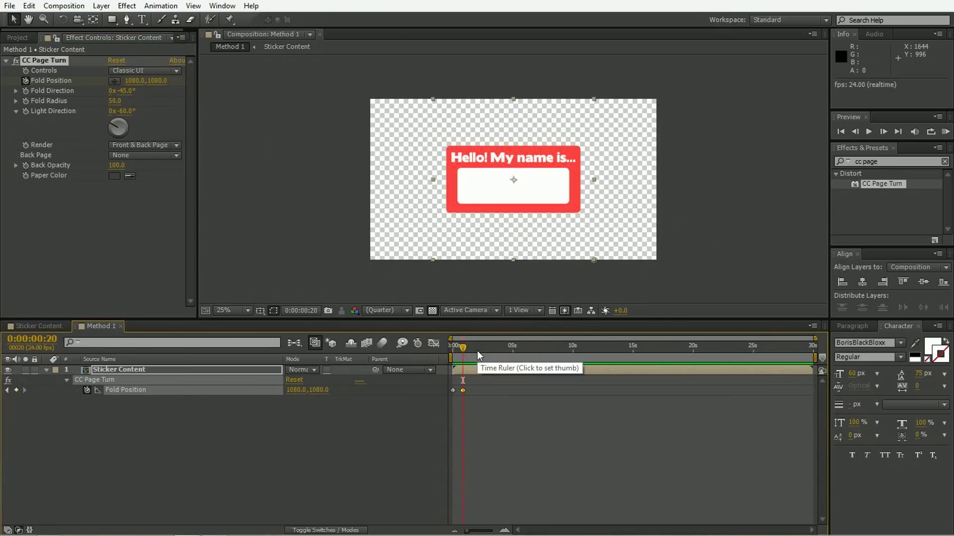
{"action": "key", "text": "shift+Page_Down"}
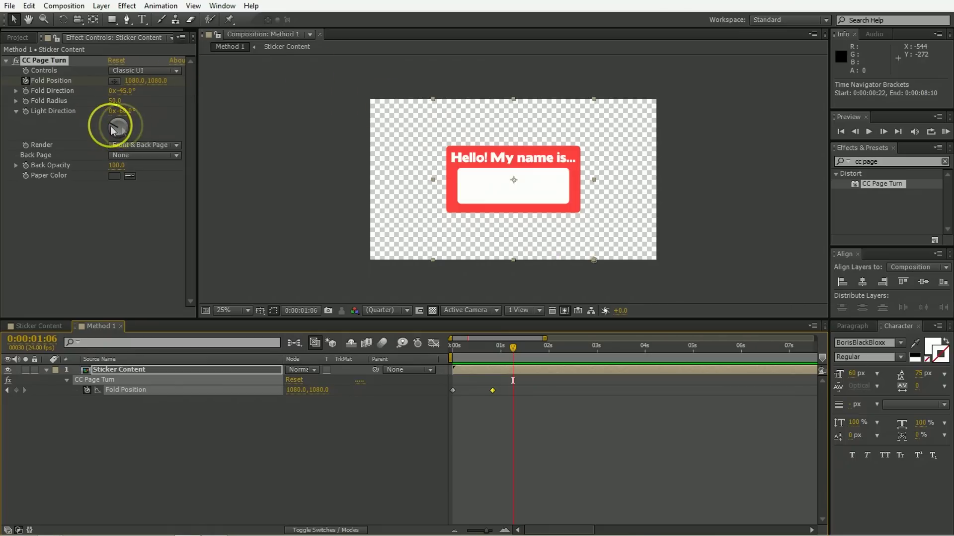
{"action": "left_click", "coordinate": [28, 93]}
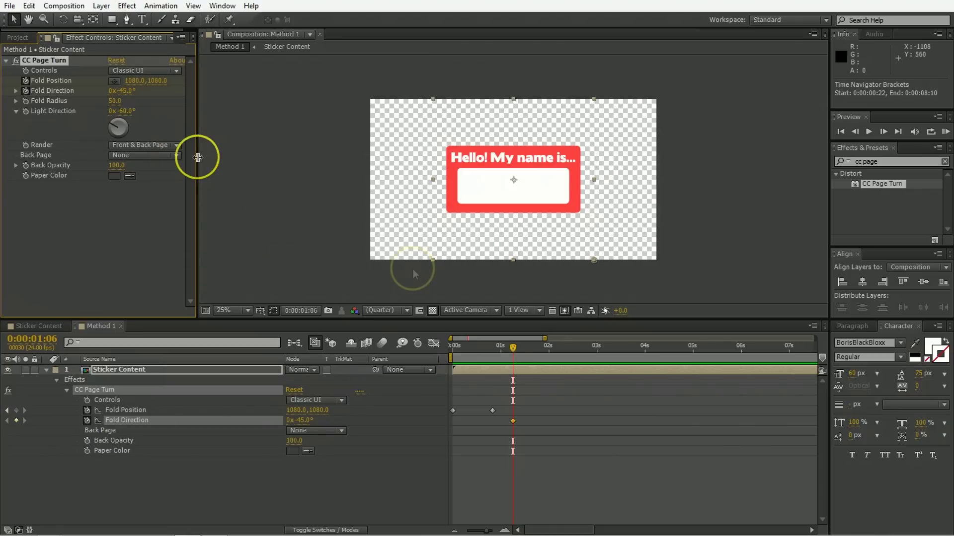
Step: Advance one frame to 0:00:01:07 and rotate Fold Direction by 180 degrees to 0x+135°
{"action": "key", "text": "Page_Down"}
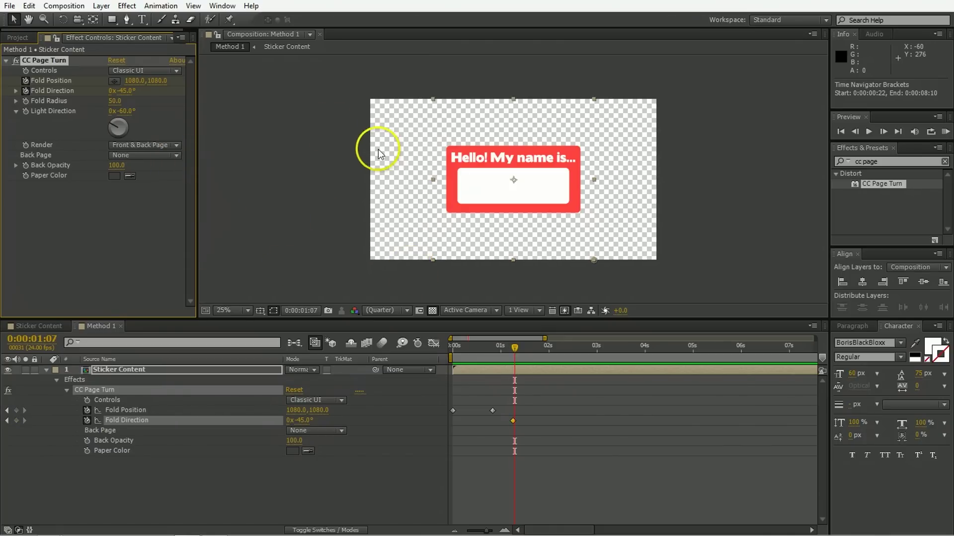
{"action": "left_click", "coordinate": [126, 92]}
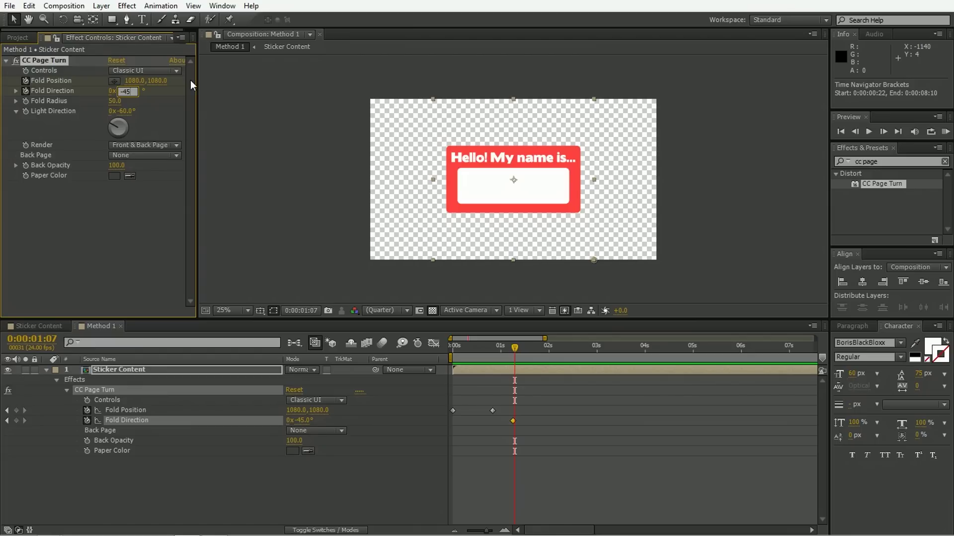
{"action": "key", "text": "BackSpace"}
{"action": "key", "text": "BackSpace"}
{"action": "key", "text": "BackSpace"}
{"action": "type", "text": "+180"}
{"action": "key", "text": "Return"}
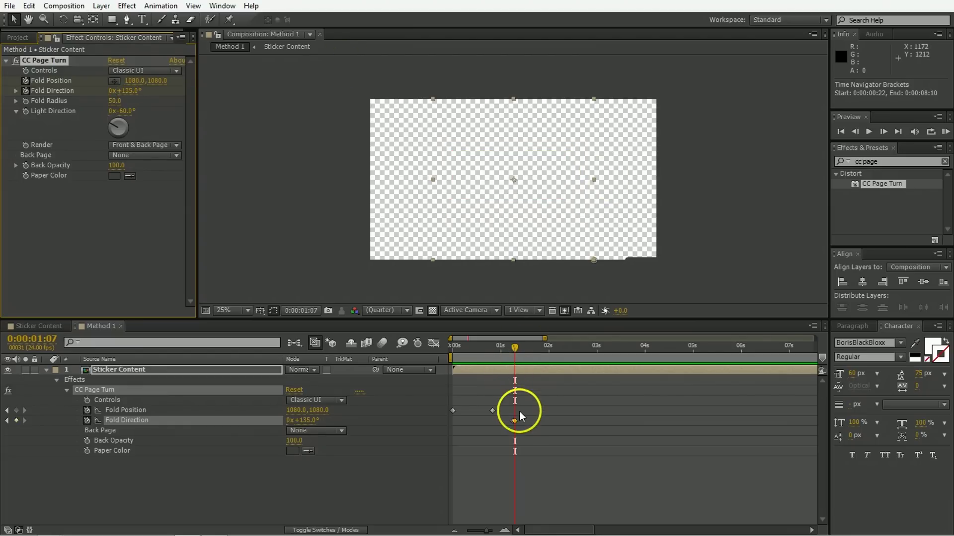
Step: Add a Fold Position keyframe at 0:00:01:06, holding the value 1080, 1080
{"action": "scroll", "coordinate": [517, 412], "scroll_direction": "up", "scroll_amount": 4}
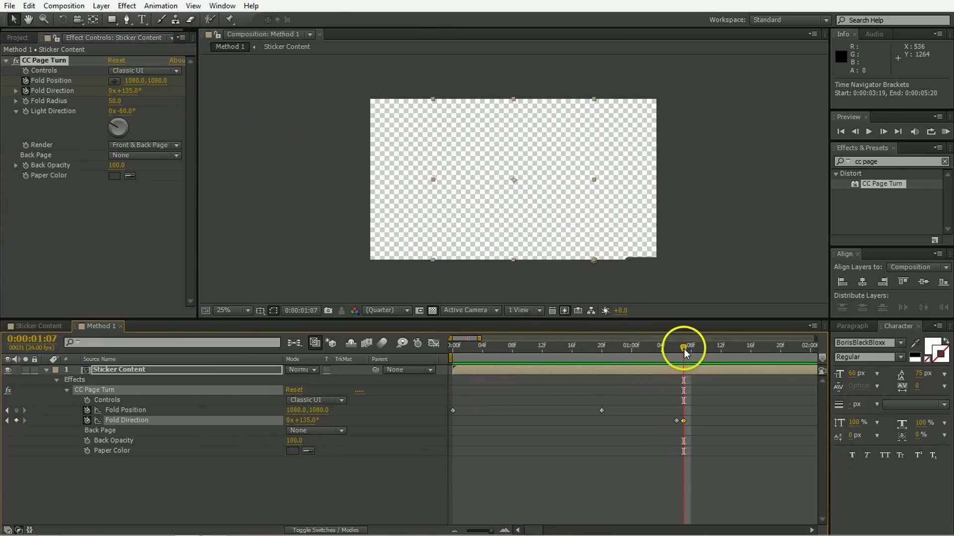
{"action": "left_click_drag", "start_coordinate": [684, 349], "coordinate": [676, 349]}
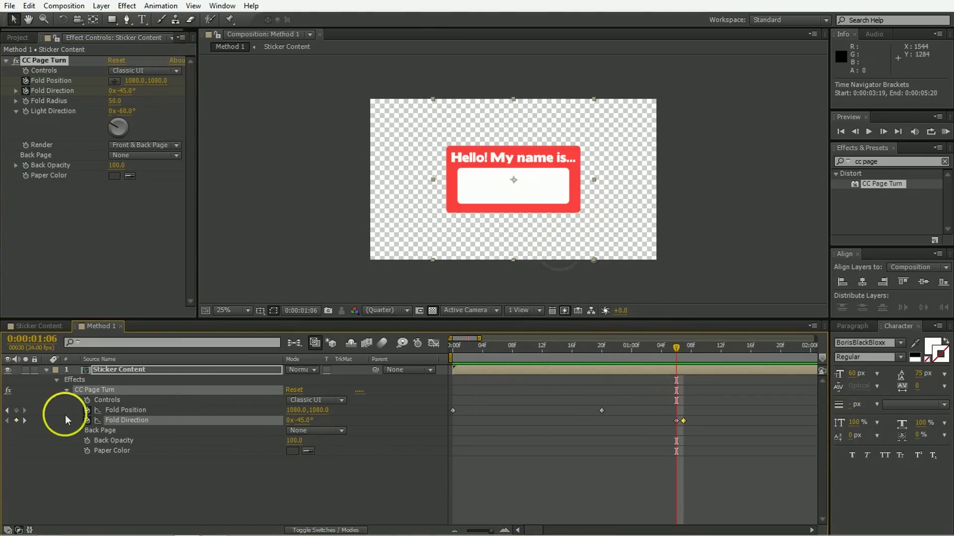
{"action": "left_click", "coordinate": [17, 411]}
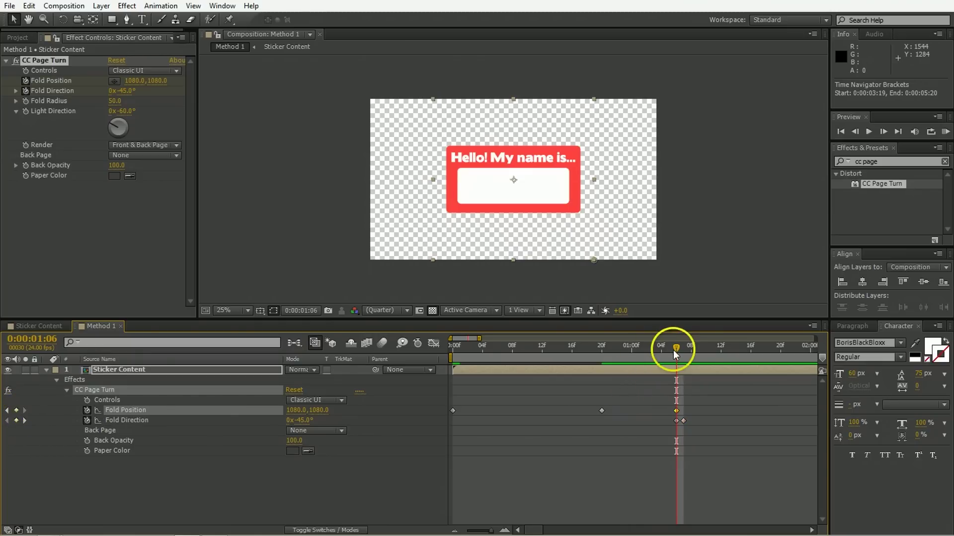
Step: Set Fold Position to 0, 0 at 0:00:01:07 and compare the sticker with the previous frame
{"action": "left_click_drag", "start_coordinate": [673, 350], "coordinate": [684, 345]}
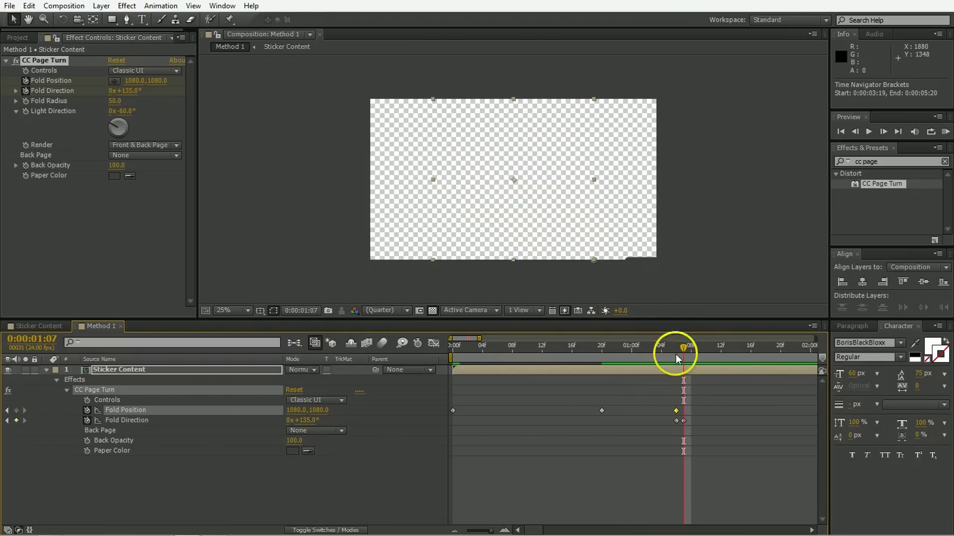
{"action": "left_click", "coordinate": [294, 410]}
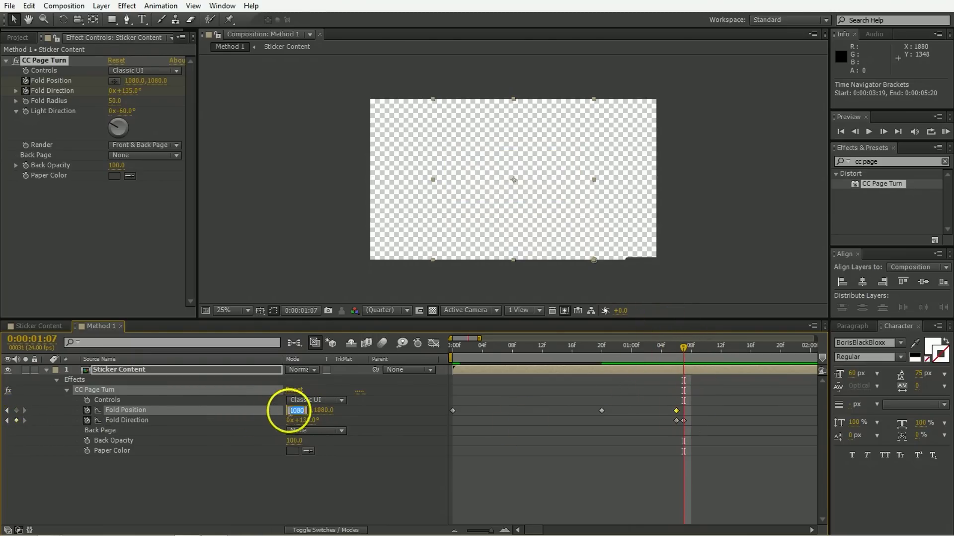
{"action": "type", "text": "0"}
{"action": "key", "text": "Tab"}
{"action": "type", "text": "0"}
{"action": "key", "text": "Return"}
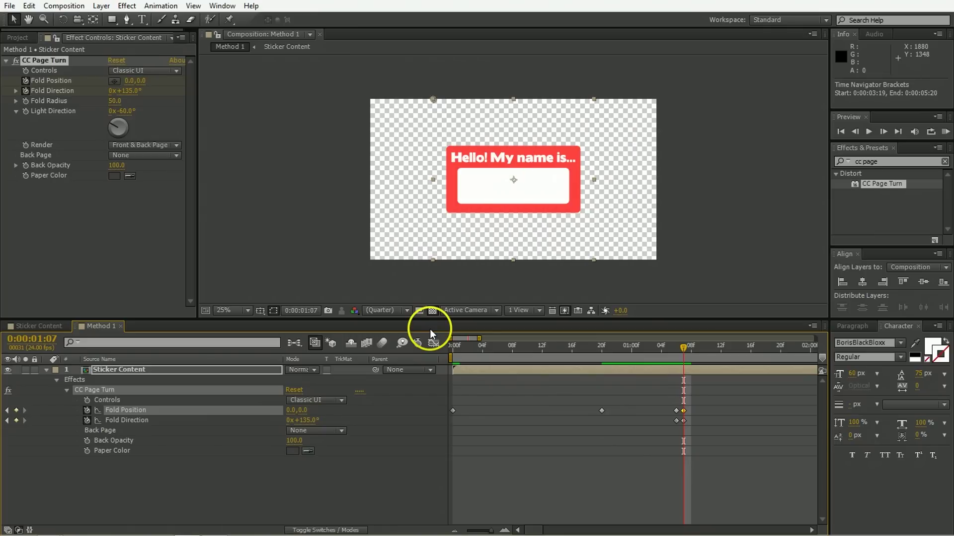
{"action": "left_click", "coordinate": [678, 351]}
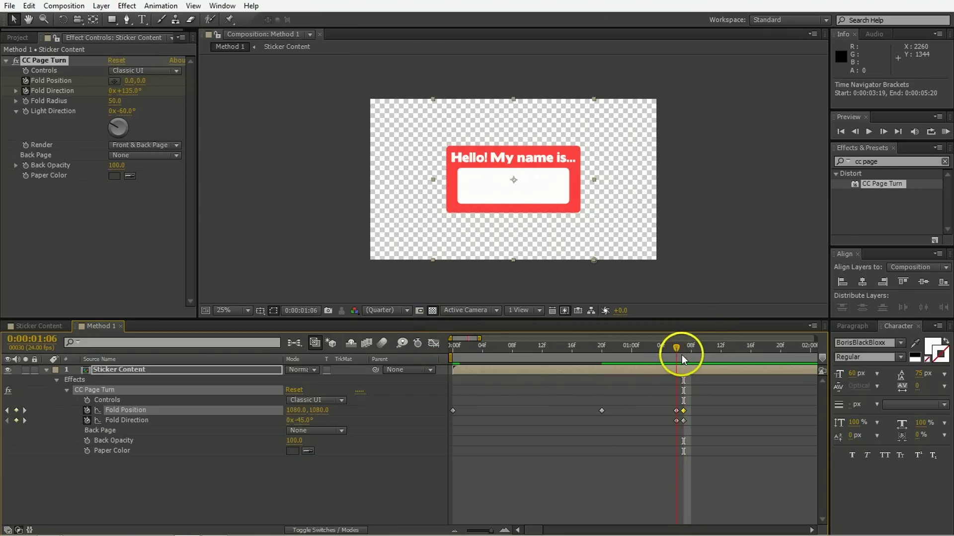
{"action": "mouse_move", "coordinate": [682, 354]}
{"action": "left_mouse_down"}
{"action": "mouse_move", "coordinate": [648, 364]}
{"action": "mouse_move", "coordinate": [678, 364]}
{"action": "mouse_move", "coordinate": [681, 352]}
{"action": "left_mouse_up"}
{"action": "left_click", "coordinate": [724, 327]}
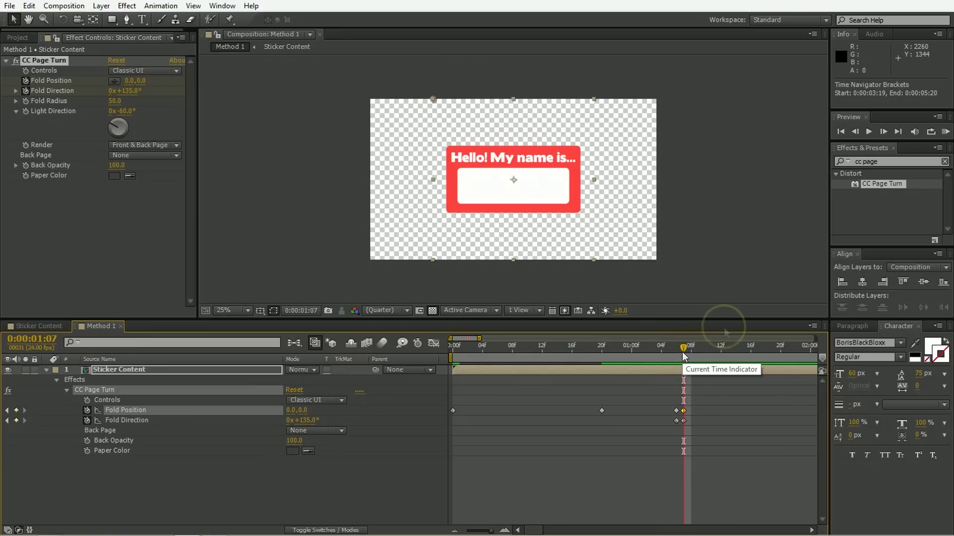
Step: Keyframe Fold Position at 0:00:01:17, and at 0:00:02:13 move the fold past the sticker's lower-right corner to 1114, 1094
{"action": "key", "text": "shift+Page_Down"}
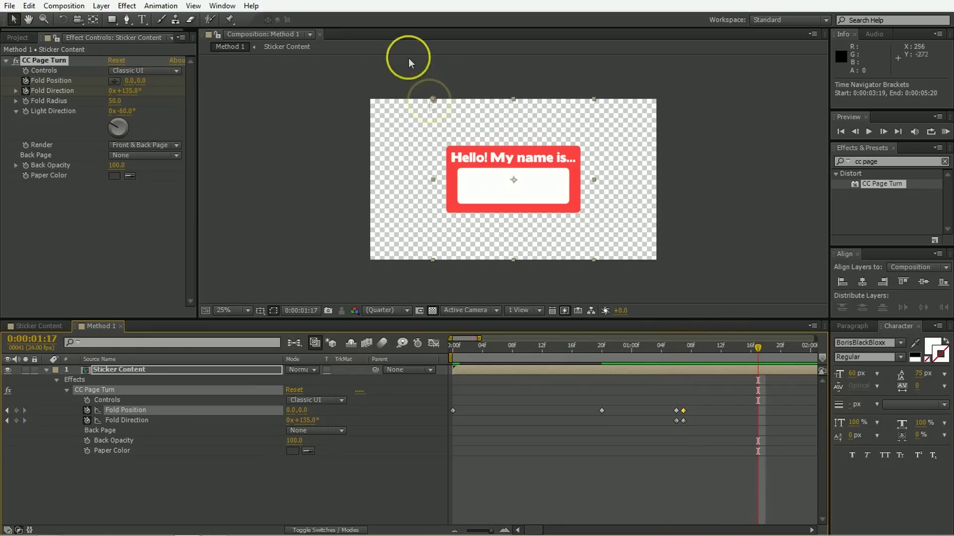
{"action": "mouse_move", "coordinate": [432, 100]}
{"action": "left_mouse_down"}
{"action": "mouse_move", "coordinate": [482, 150]}
{"action": "mouse_move", "coordinate": [475, 142]}
{"action": "mouse_move", "coordinate": [449, 149]}
{"action": "mouse_move", "coordinate": [466, 172]}
{"action": "mouse_move", "coordinate": [595, 259]}
{"action": "left_mouse_up"}
{"action": "key", "text": "shift+Page_Down"}
{"action": "key", "text": "shift+Page_Down"}
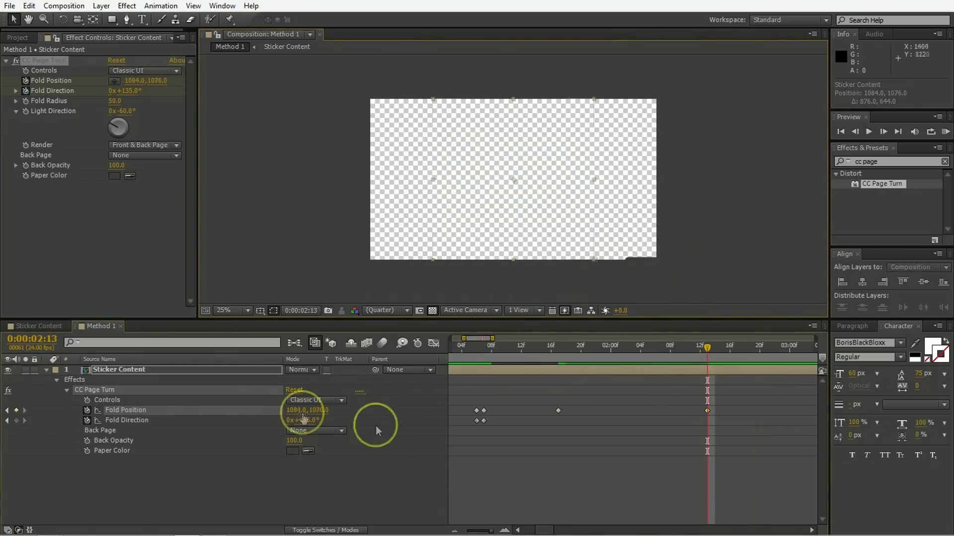
{"action": "left_click_drag", "start_coordinate": [301, 413], "coordinate": [328, 416]}
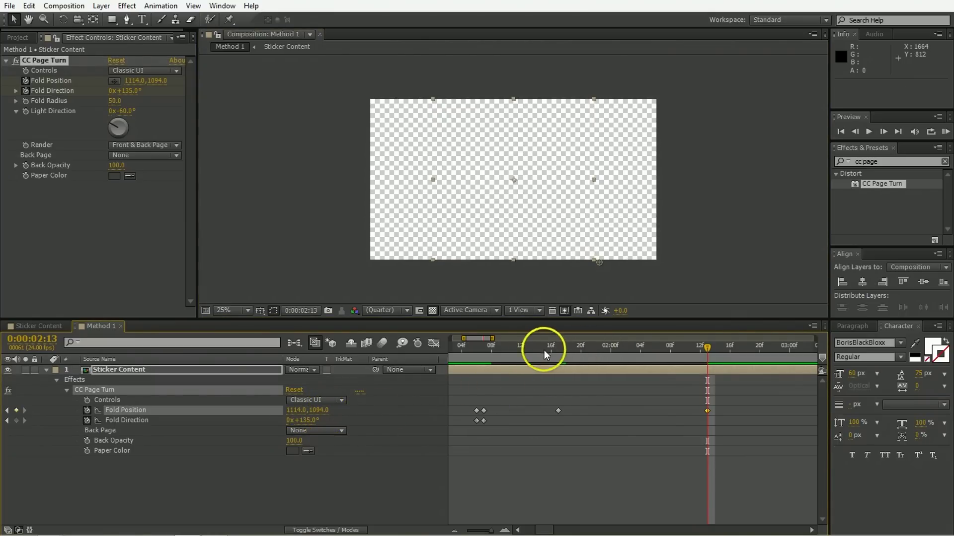
Step: Play back the animation and apply Easy Ease to all Fold Position keyframes in the speed graph
{"action": "key", "text": "Home"}
{"action": "key", "text": "space"}
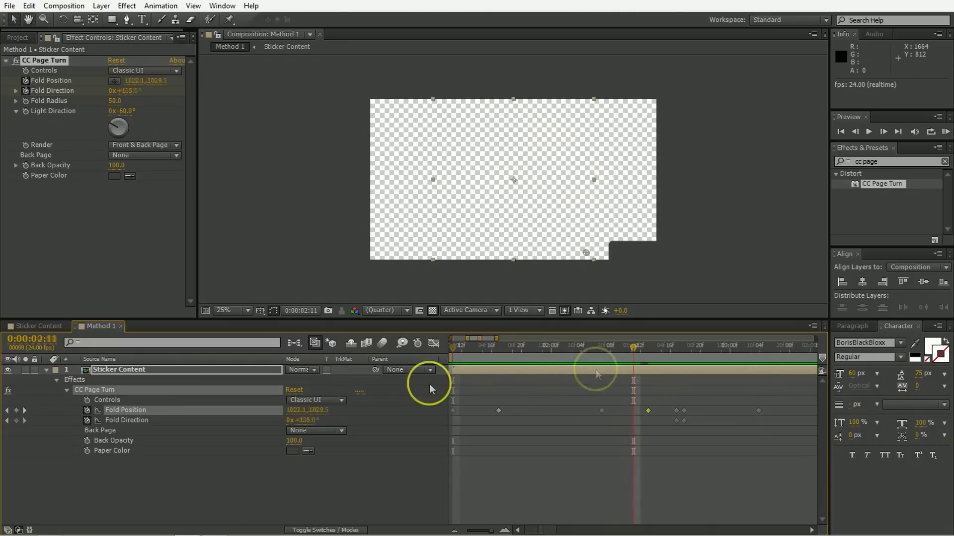
{"action": "left_click", "coordinate": [433, 343]}
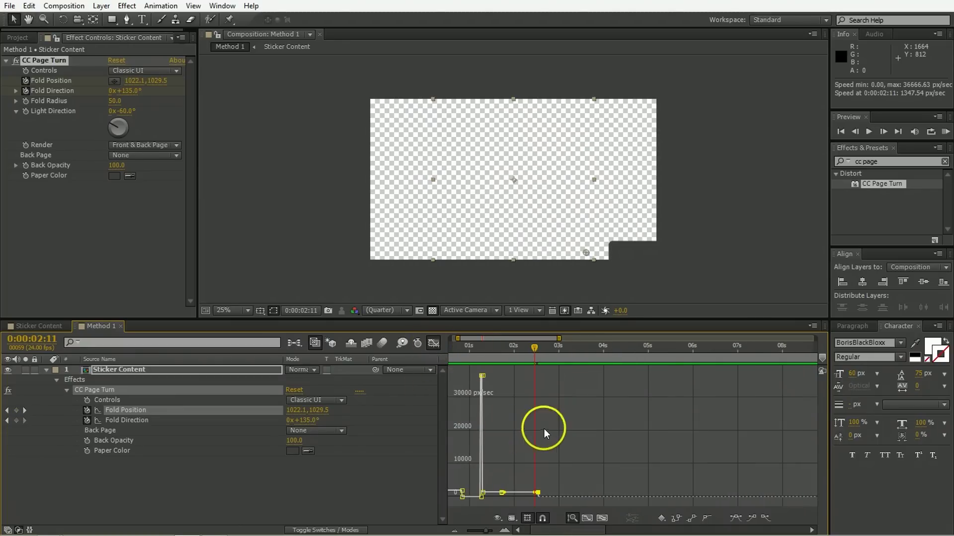
{"action": "left_click_drag", "start_coordinate": [561, 368], "coordinate": [411, 499]}
{"action": "left_click", "coordinate": [735, 518]}
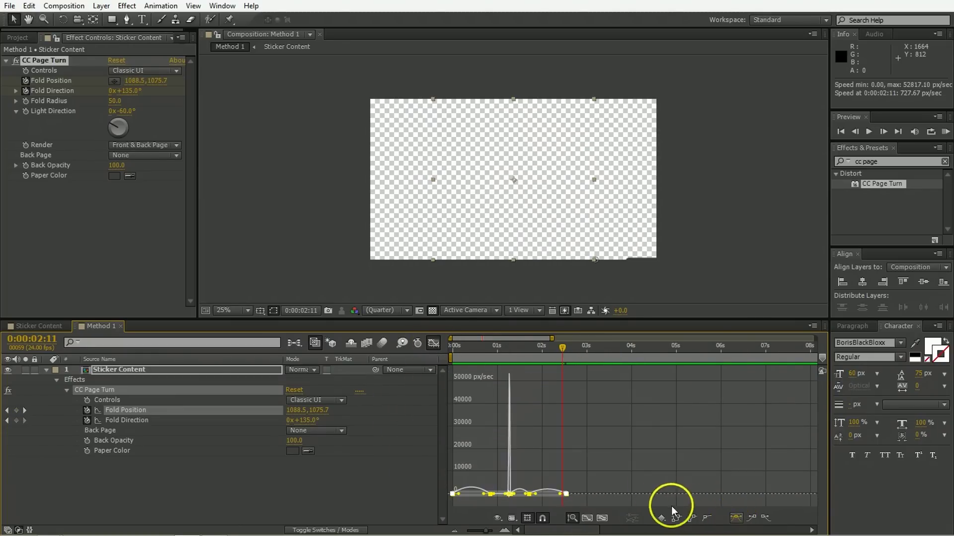
{"action": "left_click", "coordinate": [574, 486]}
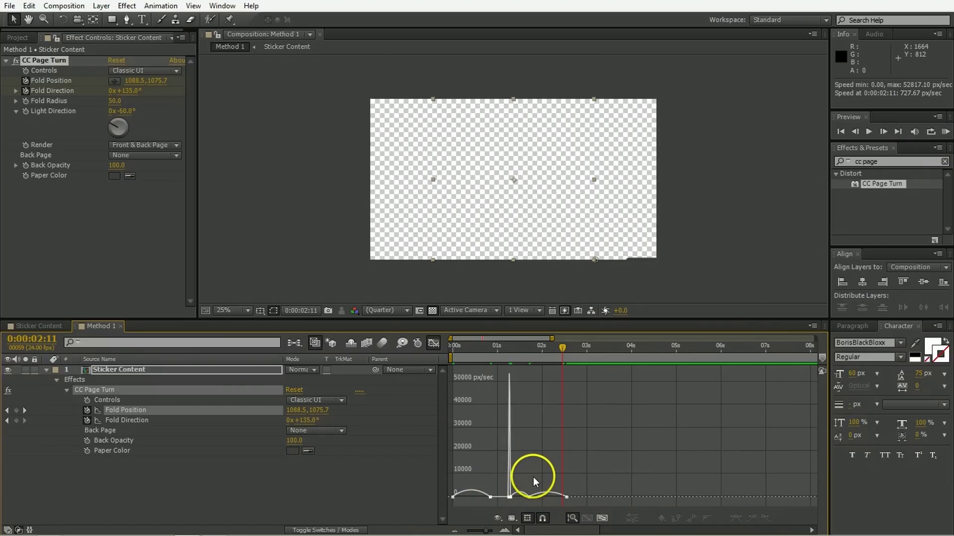
Step: Reshape the Fold Position speed curve's ease influence so earlier moves peak early and the final peel peaks near its end
{"action": "left_click_drag", "start_coordinate": [533, 477], "coordinate": [418, 509]}
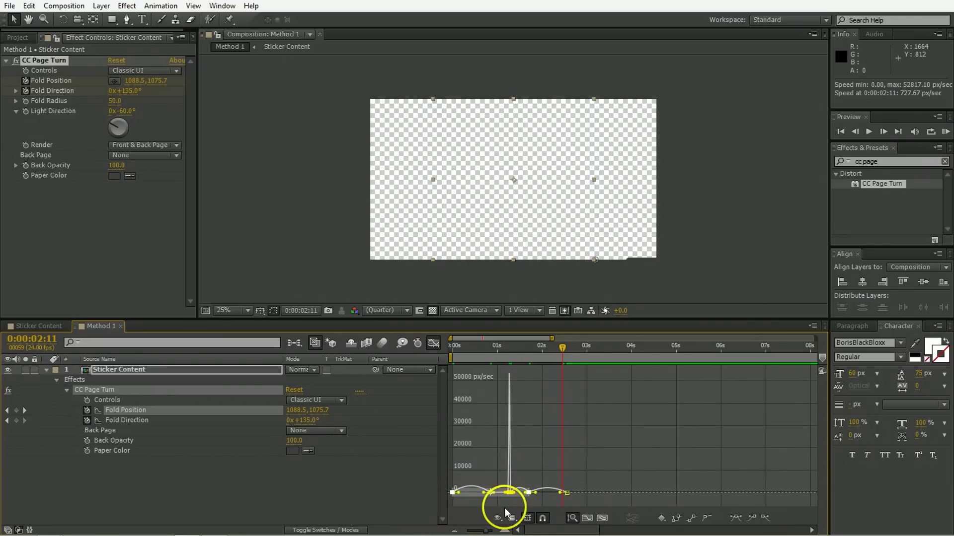
{"action": "scroll", "coordinate": [493, 502], "scroll_direction": "up", "scroll_amount": 2}
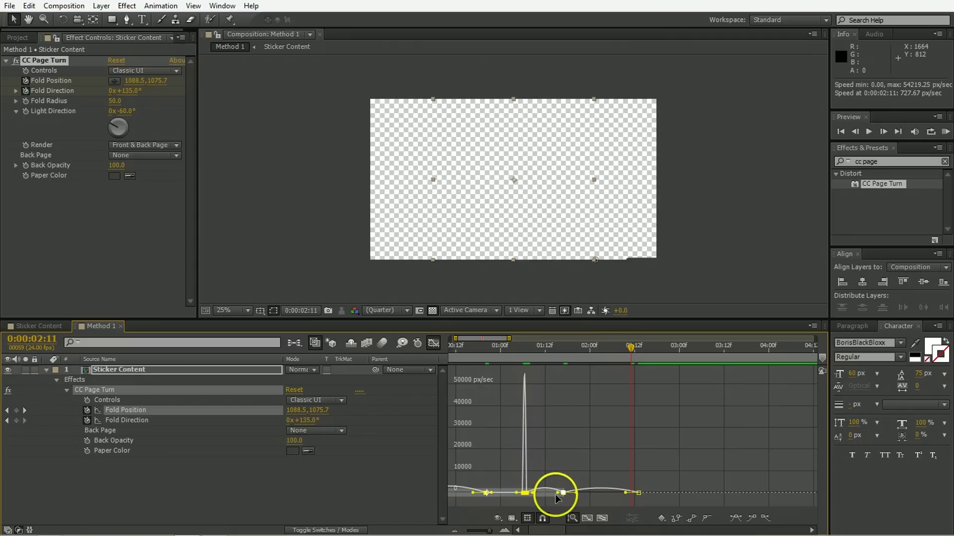
{"action": "left_click_drag", "start_coordinate": [556, 494], "coordinate": [505, 496]}
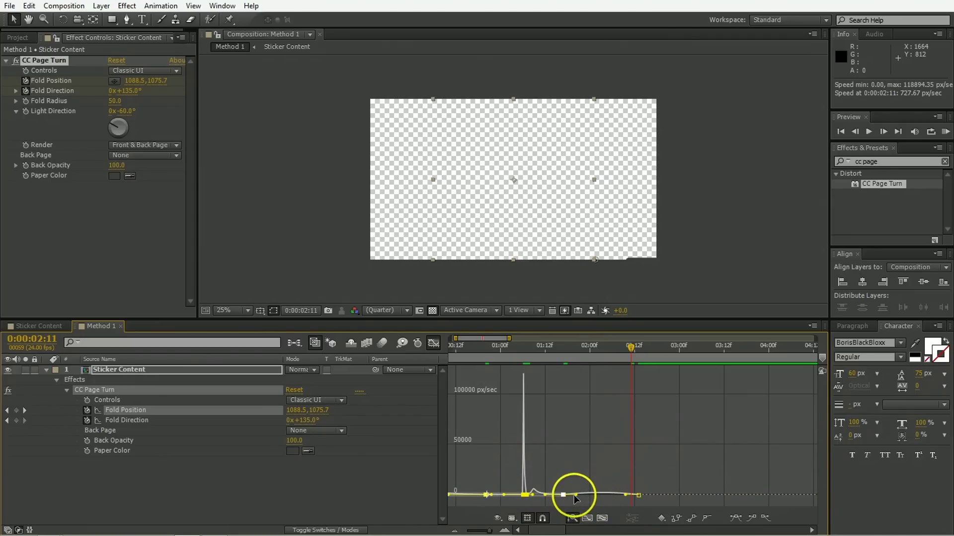
{"action": "left_click", "coordinate": [594, 475]}
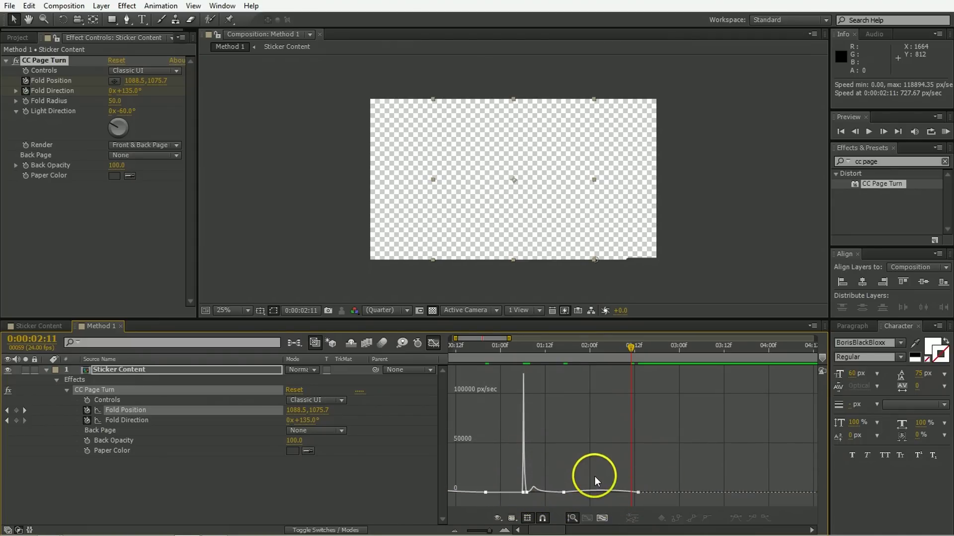
{"action": "left_click", "coordinate": [617, 491]}
{"action": "left_click_drag", "start_coordinate": [577, 491], "coordinate": [628, 443]}
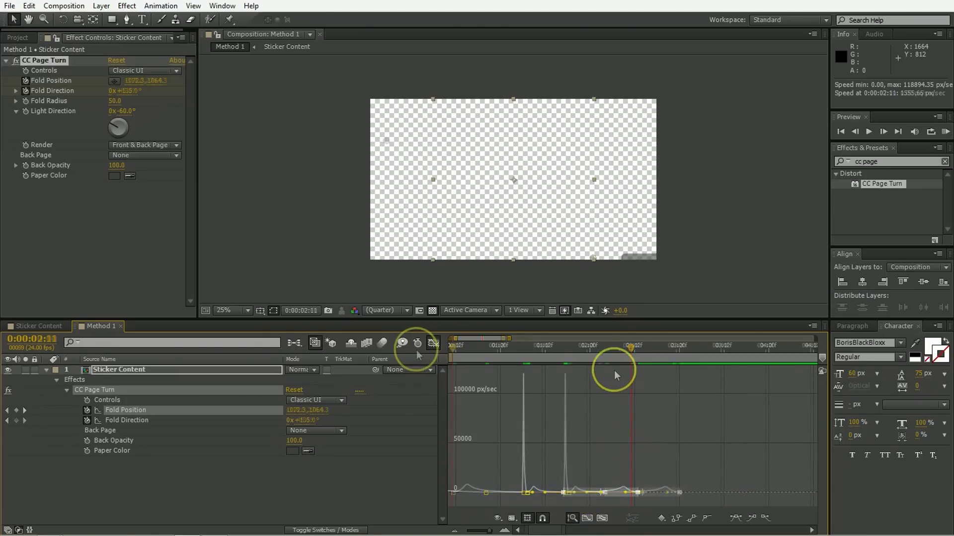
Step: Play back the eased sticker animation and return from the speed graph to the keyframe view
{"action": "key", "text": "space"}
{"action": "key", "text": "space"}
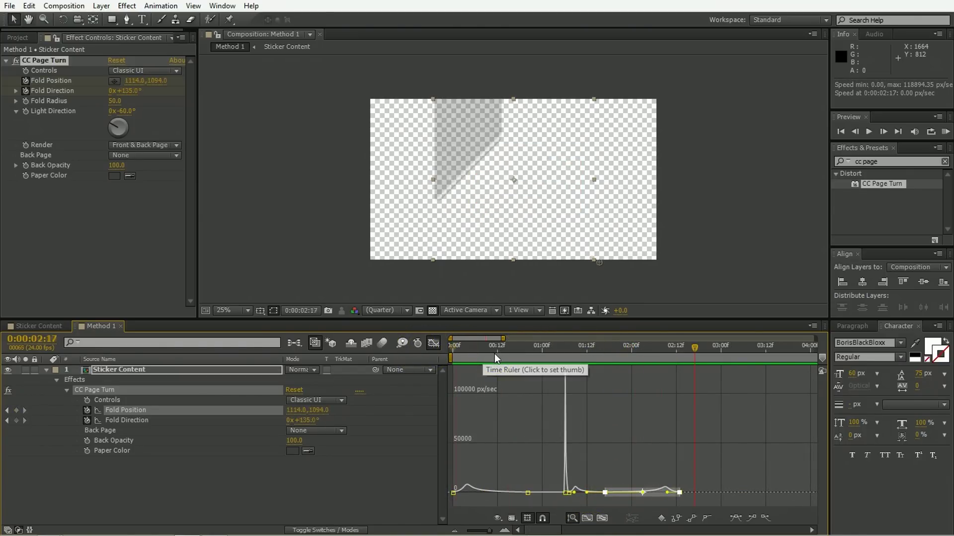
{"action": "left_click", "coordinate": [494, 354]}
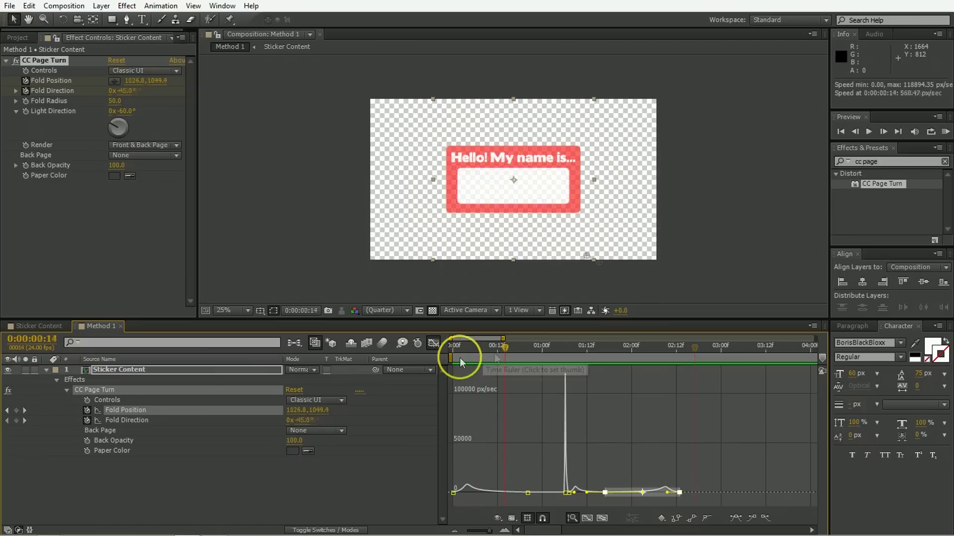
{"action": "left_click", "coordinate": [434, 344]}
{"action": "left_click", "coordinate": [552, 458]}
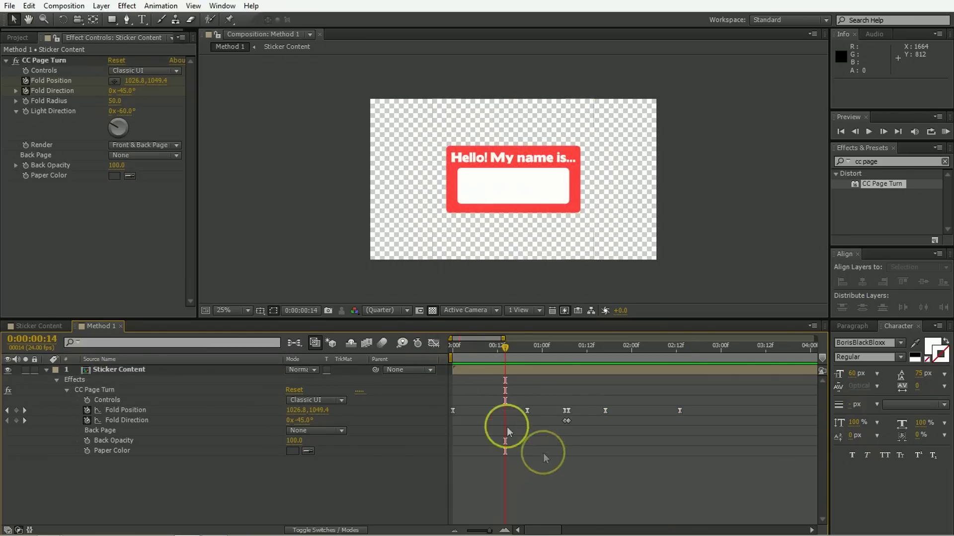
Step: Set the page turn's Light Direction to 0x-135° at 0:00:00:04 and check the fold one frame further on
{"action": "left_click_drag", "start_coordinate": [496, 347], "coordinate": [467, 366]}
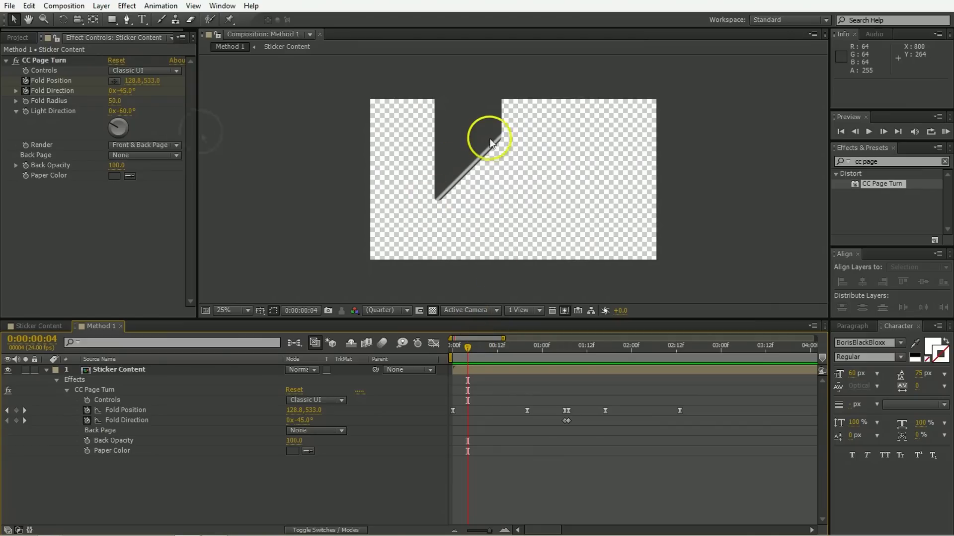
{"action": "left_click_drag", "start_coordinate": [115, 129], "coordinate": [113, 129]}
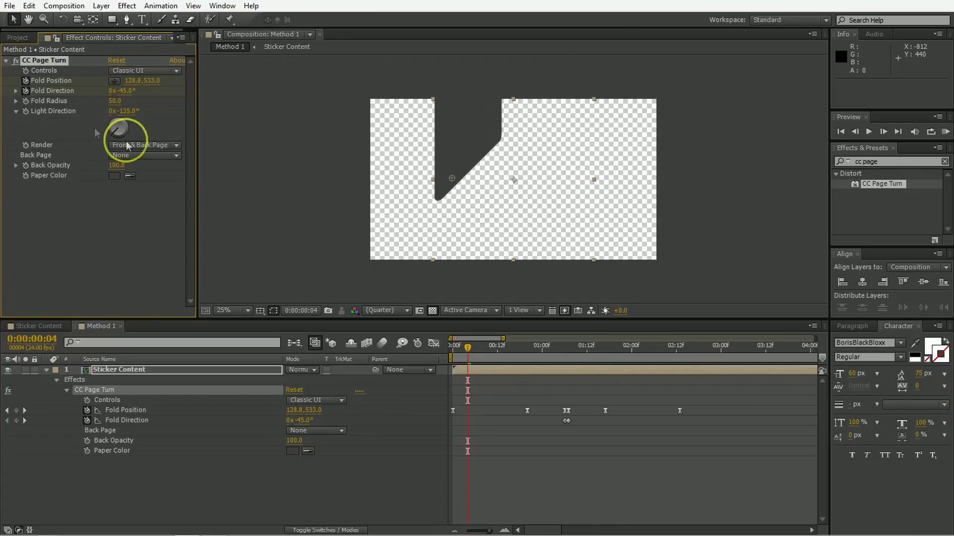
{"action": "left_click", "coordinate": [491, 354]}
{"action": "left_click_drag", "start_coordinate": [491, 354], "coordinate": [473, 351]}
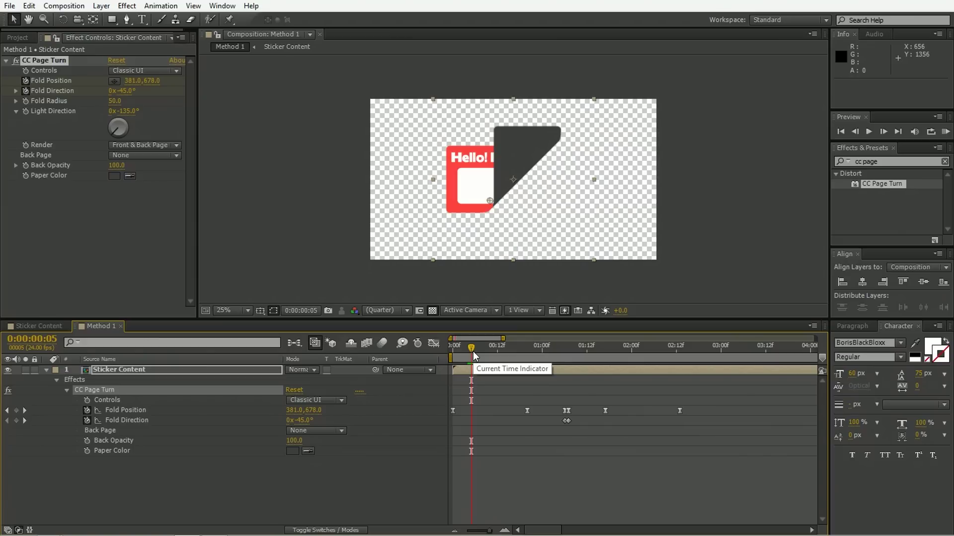
{"action": "left_click", "coordinate": [22, 146]}
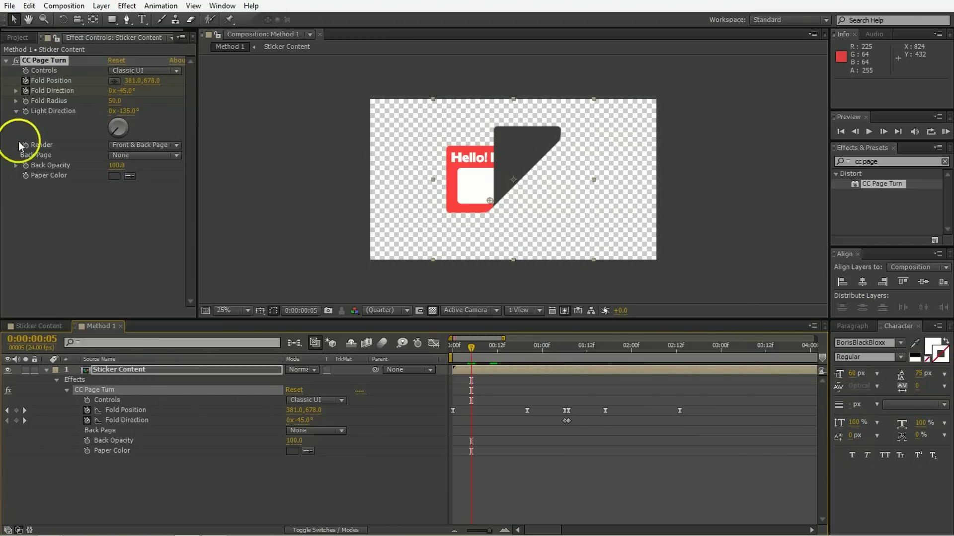
{"action": "left_click", "coordinate": [48, 112]}
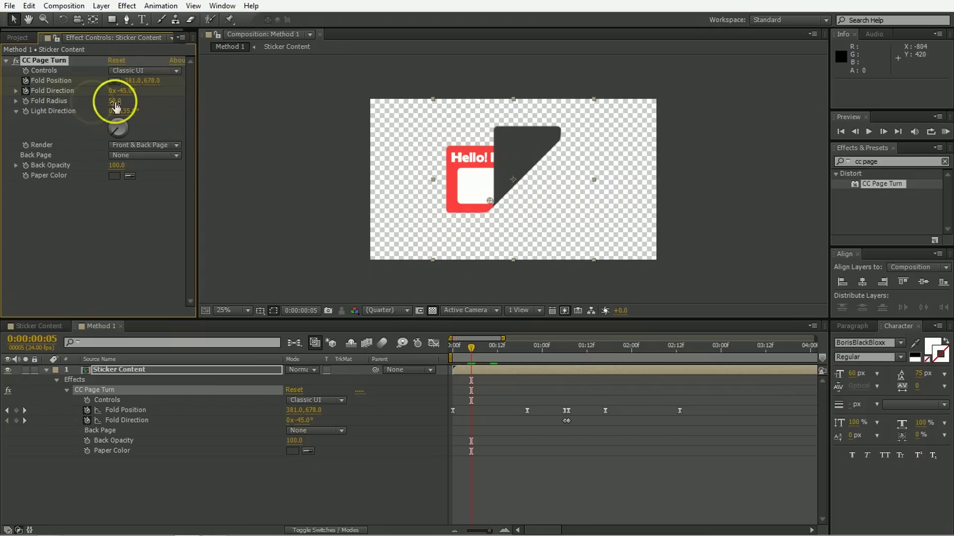
Step: Try a Fold Radius of 77, reduce it to 4, and check the sharper crease at 0:00:00:06
{"action": "left_click_drag", "start_coordinate": [116, 102], "coordinate": [117, 104]}
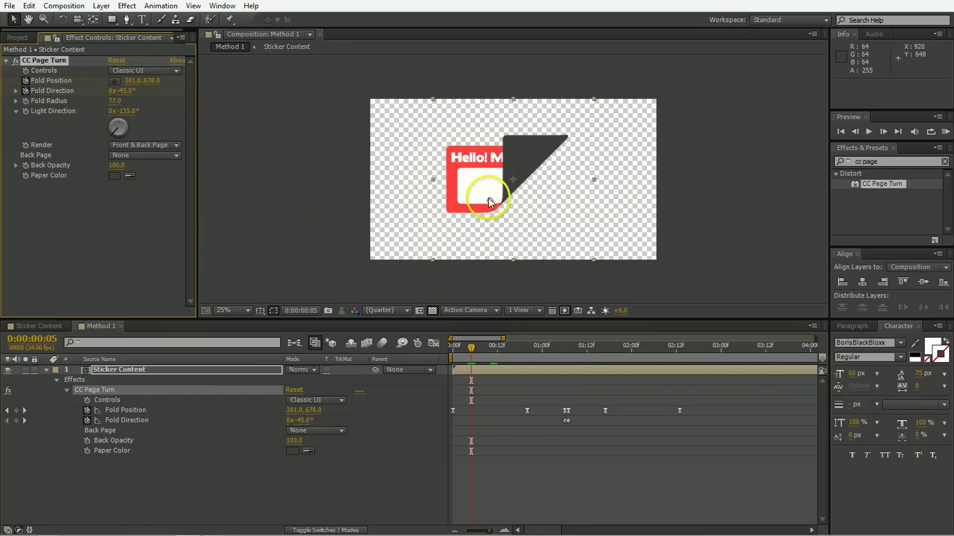
{"action": "key", "text": "period"}
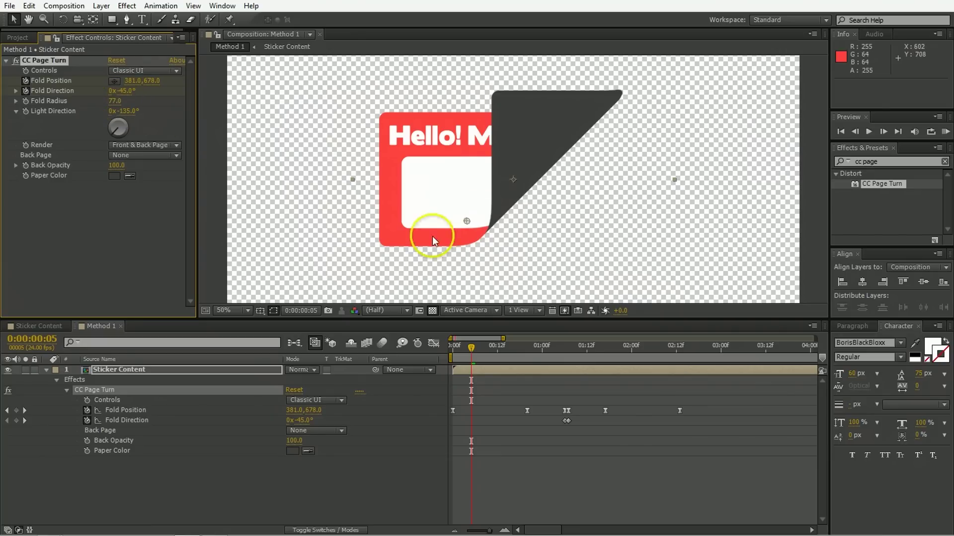
{"action": "left_click", "coordinate": [115, 100]}
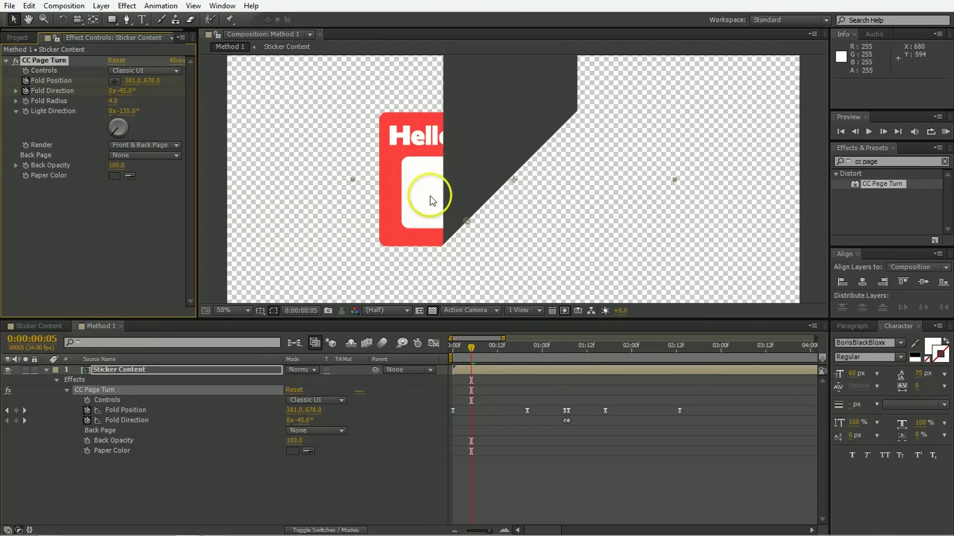
{"action": "mouse_move", "coordinate": [480, 356]}
{"action": "left_mouse_down"}
{"action": "mouse_move", "coordinate": [500, 356]}
{"action": "mouse_move", "coordinate": [475, 360]}
{"action": "left_mouse_up"}
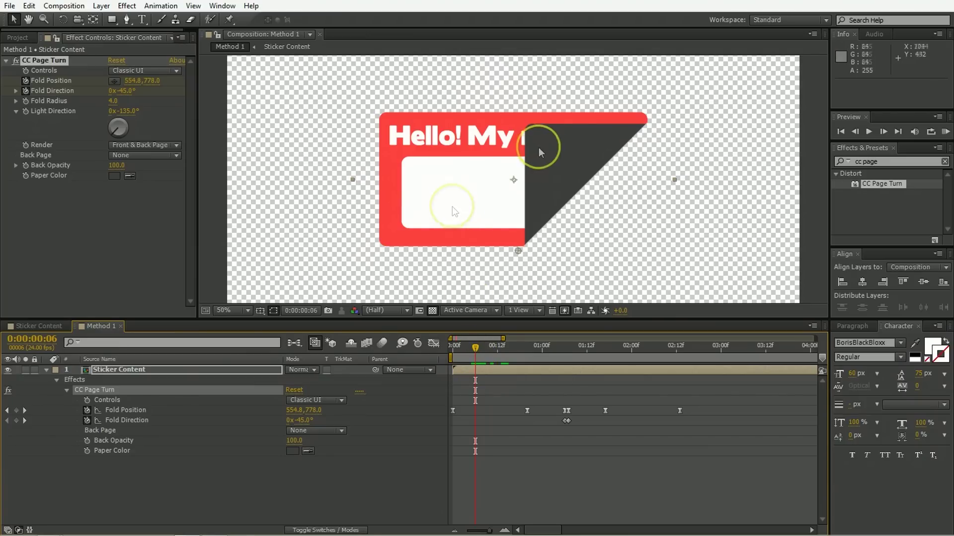
Step: Duplicate the Sticker Content layer and set the upper copy's CC Page Turn to render only the Back Page
{"action": "left_click", "coordinate": [499, 370]}
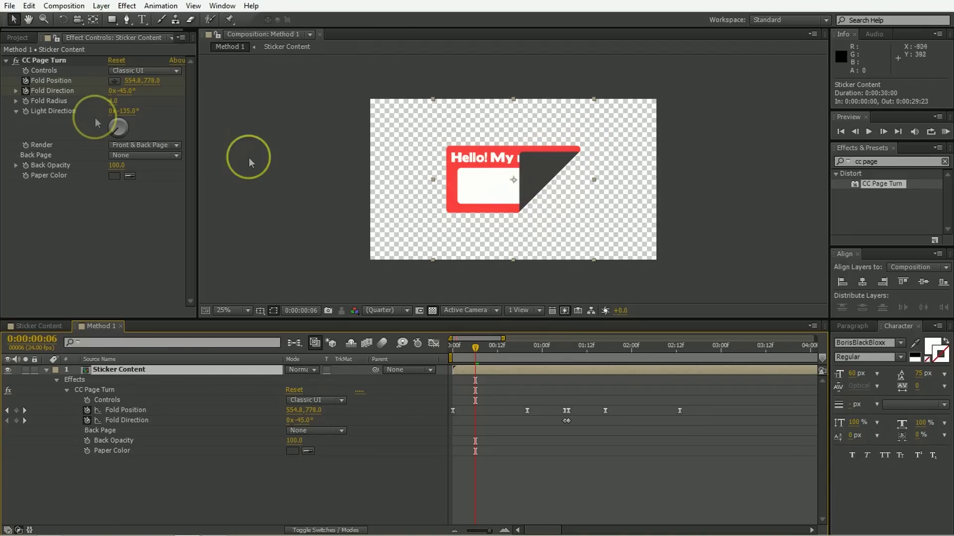
{"action": "key", "text": "ctrl+d"}
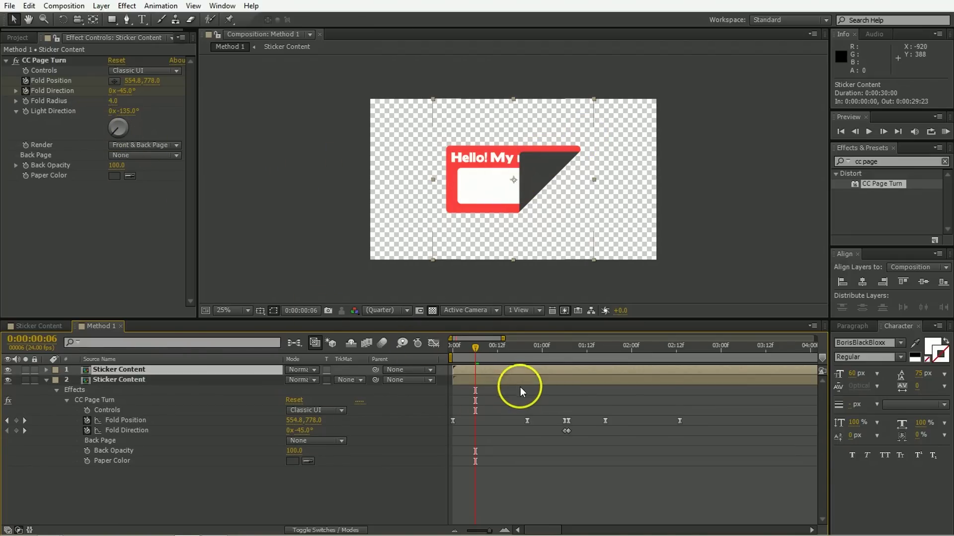
{"action": "left_click", "coordinate": [134, 145]}
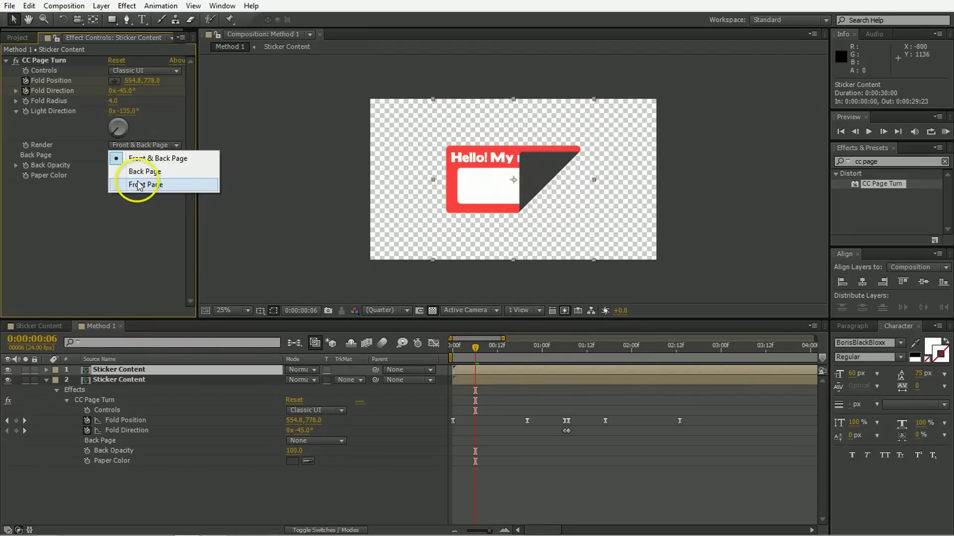
{"action": "left_click", "coordinate": [144, 174]}
Step: Set the lower Sticker Content layer's CC Page Turn to render only the Front Page
{"action": "left_click", "coordinate": [551, 382]}
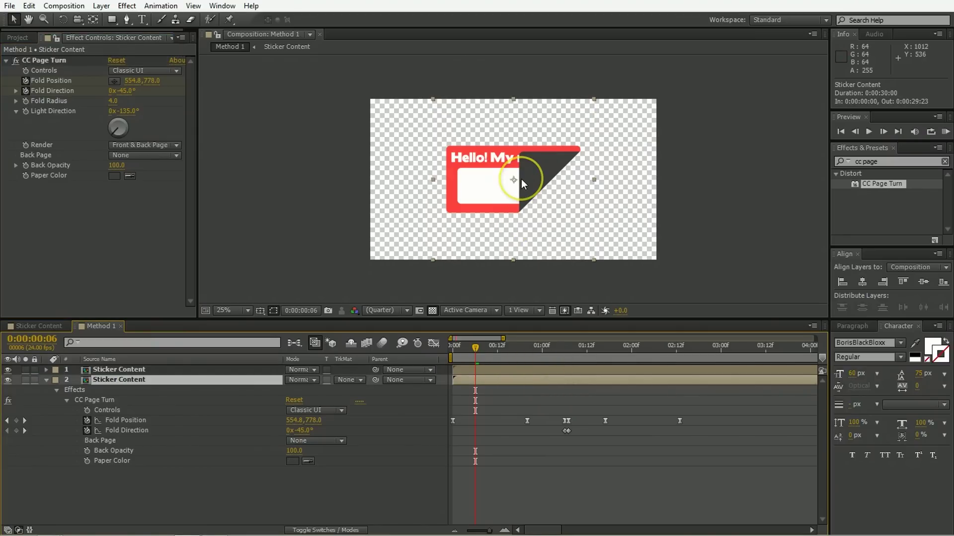
{"action": "left_click", "coordinate": [150, 147]}
{"action": "left_click", "coordinate": [149, 185]}
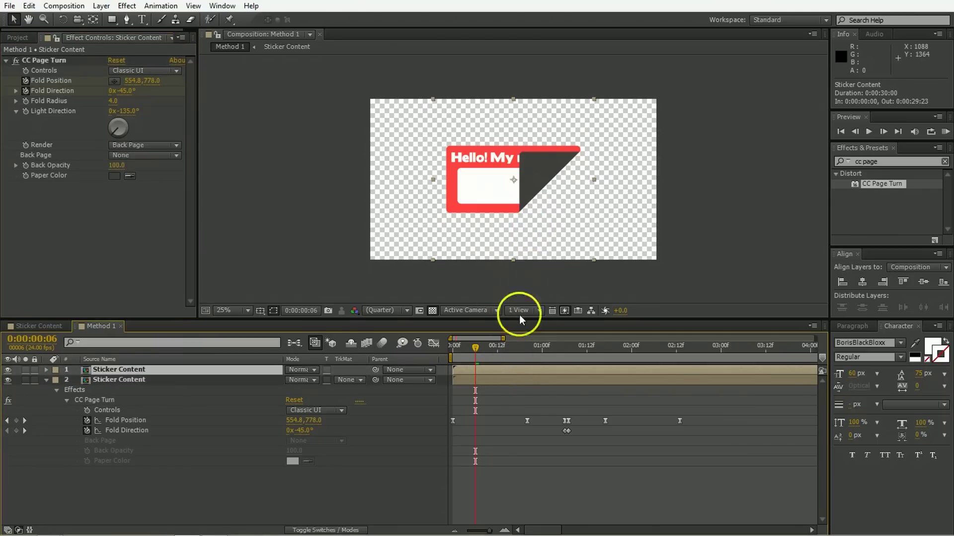
Step: Try offsetting the back-page layer from the front page, undo the move, and scrub through the animation to 0:00:01:06
{"action": "left_click_drag", "start_coordinate": [570, 208], "coordinate": [547, 185]}
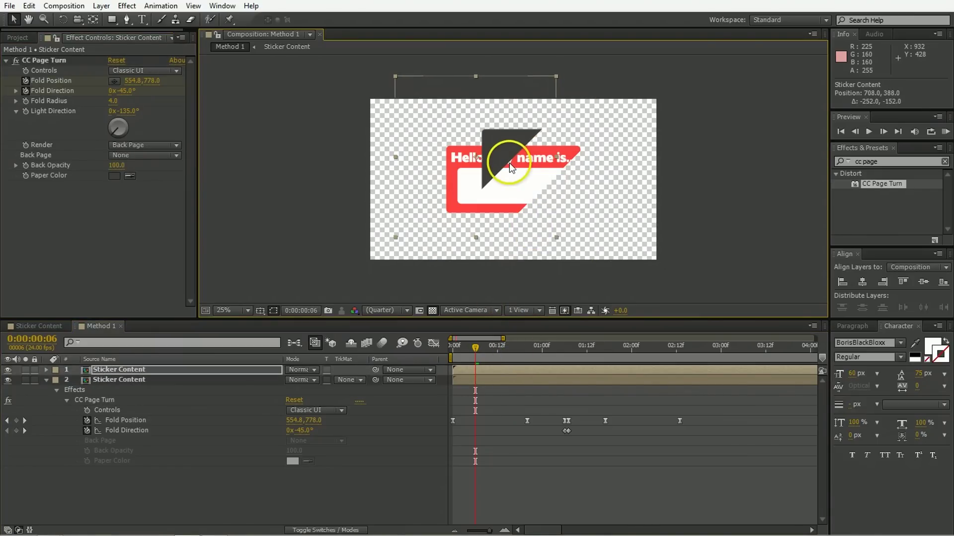
{"action": "key", "text": "ctrl+z"}
{"action": "key", "text": "space"}
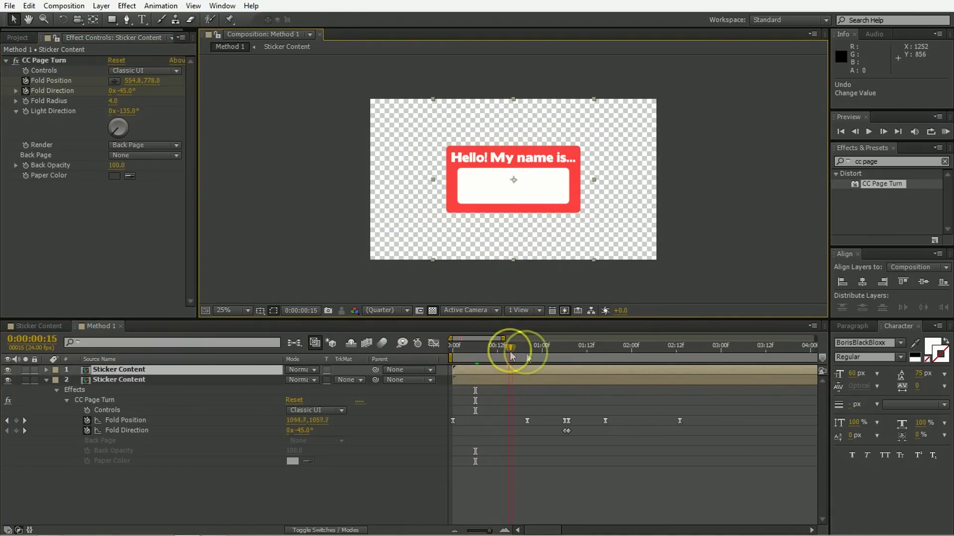
{"action": "left_click", "coordinate": [590, 375]}
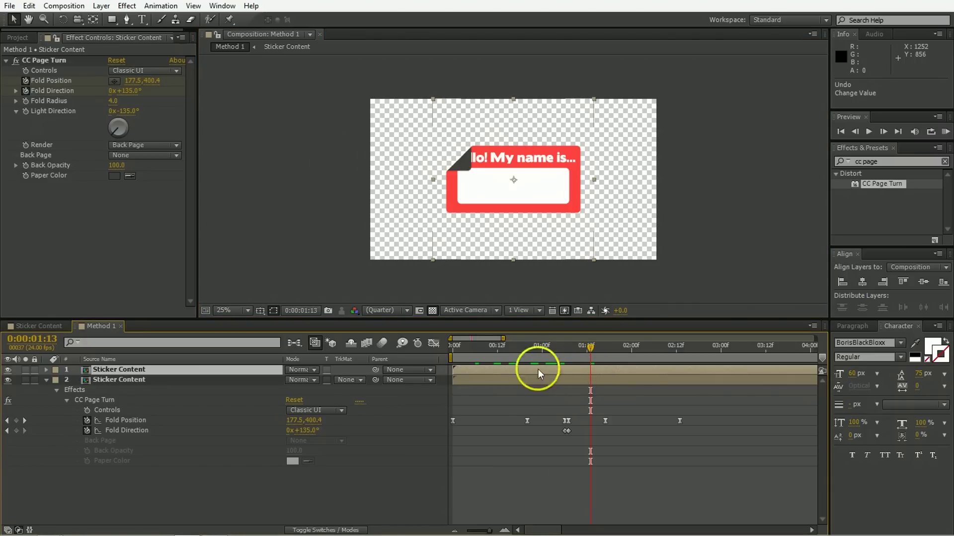
{"action": "left_click", "coordinate": [148, 202]}
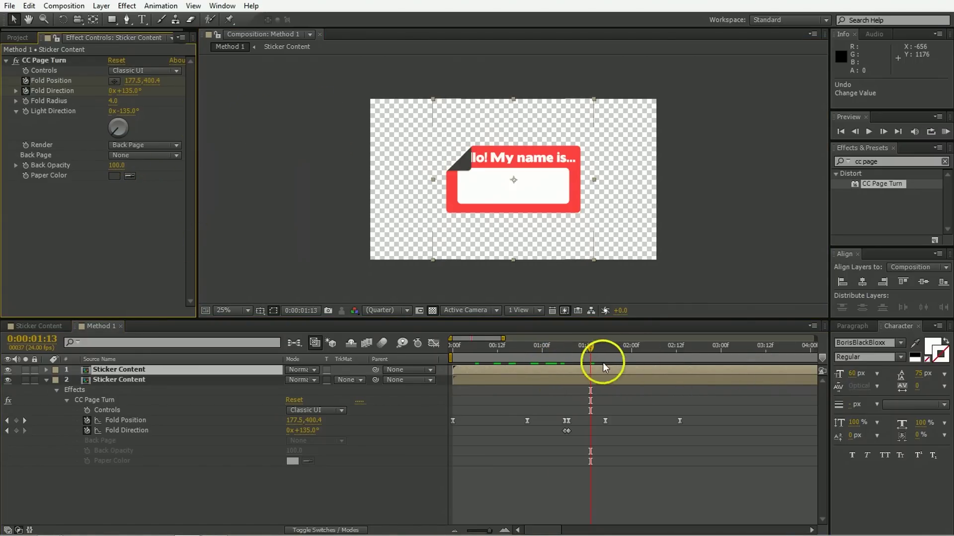
{"action": "left_click_drag", "start_coordinate": [603, 362], "coordinate": [563, 358]}
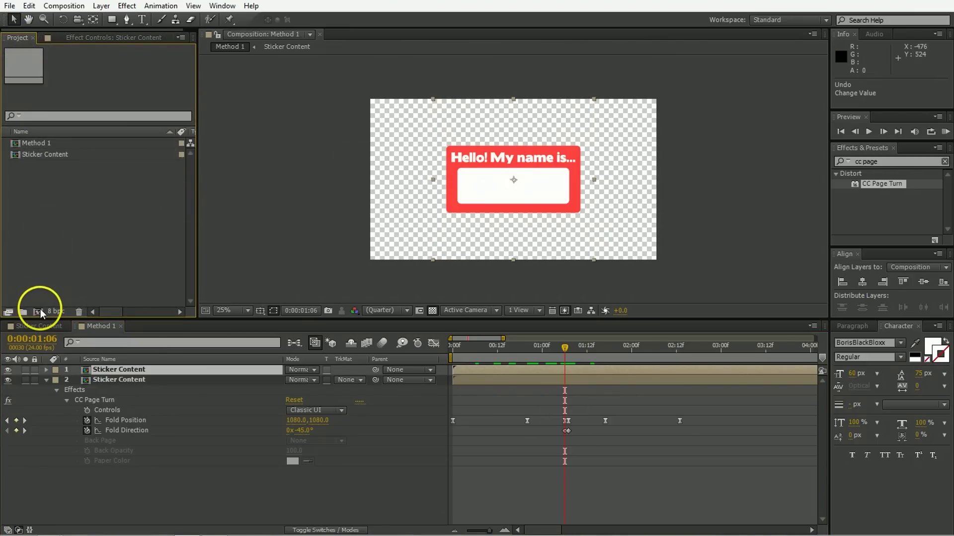
Step: Create a new composition named Method 2 and add the Sticker Content composition to it as a layer
{"action": "left_click", "coordinate": [40, 308]}
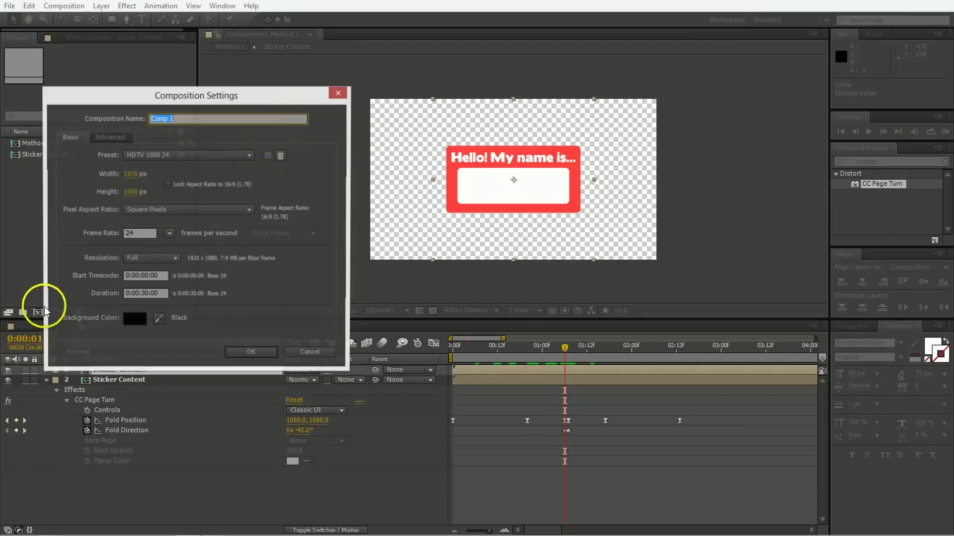
{"action": "type", "text": "Metho"}
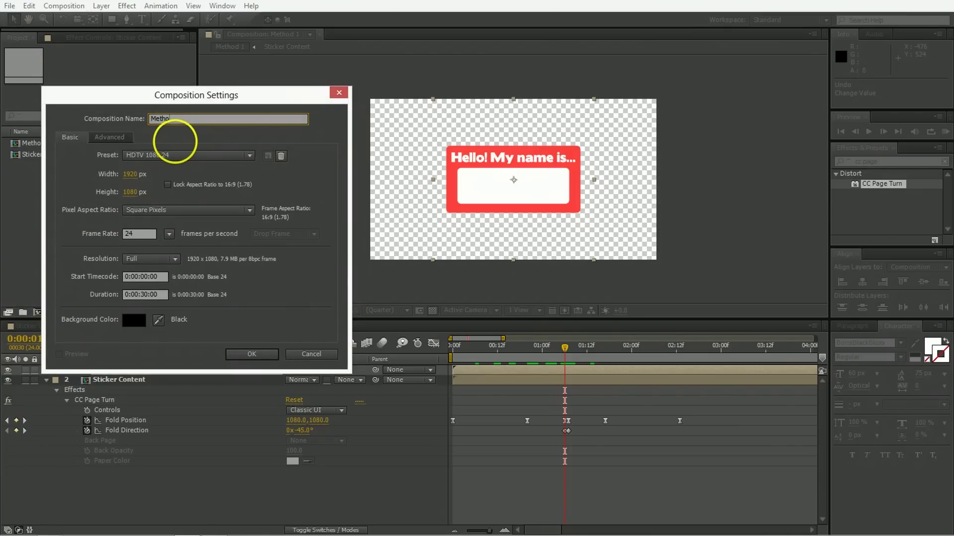
{"action": "type", "text": "d 2"}
{"action": "key", "text": "Return"}
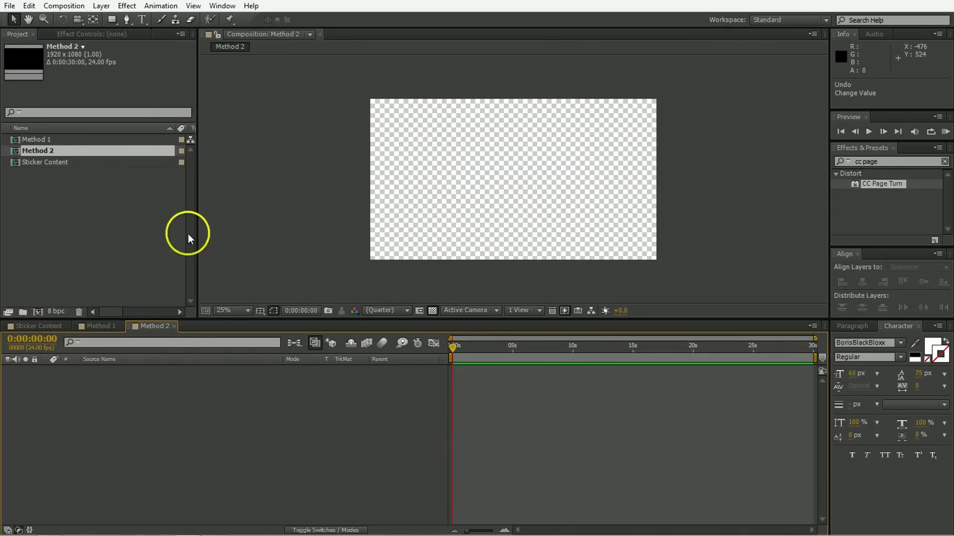
{"action": "left_click_drag", "start_coordinate": [47, 166], "coordinate": [127, 425]}
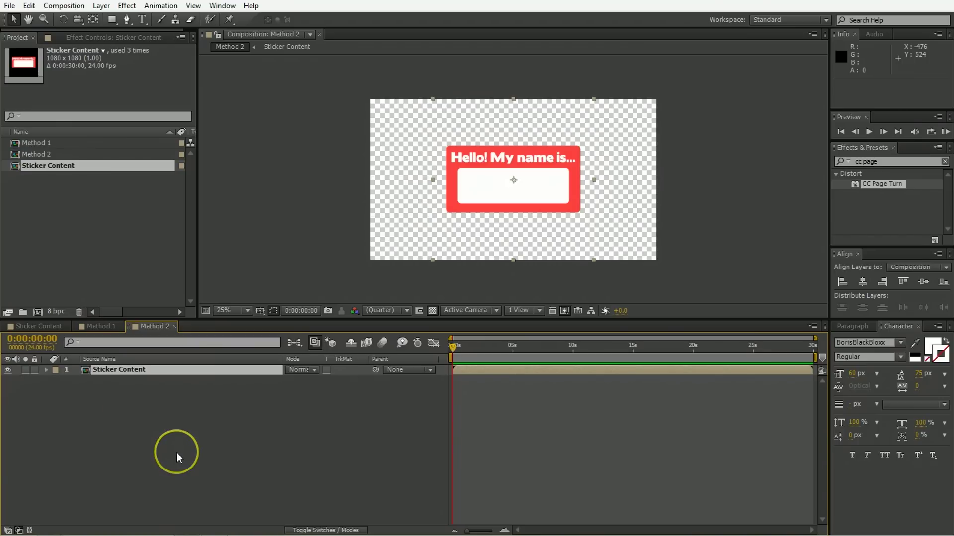
Step: Create an empty shape layer above Sticker Content and add a rectangle path sized 1080 by 1080
{"action": "left_click", "coordinate": [155, 438]}
{"action": "right_click", "coordinate": [125, 405]}
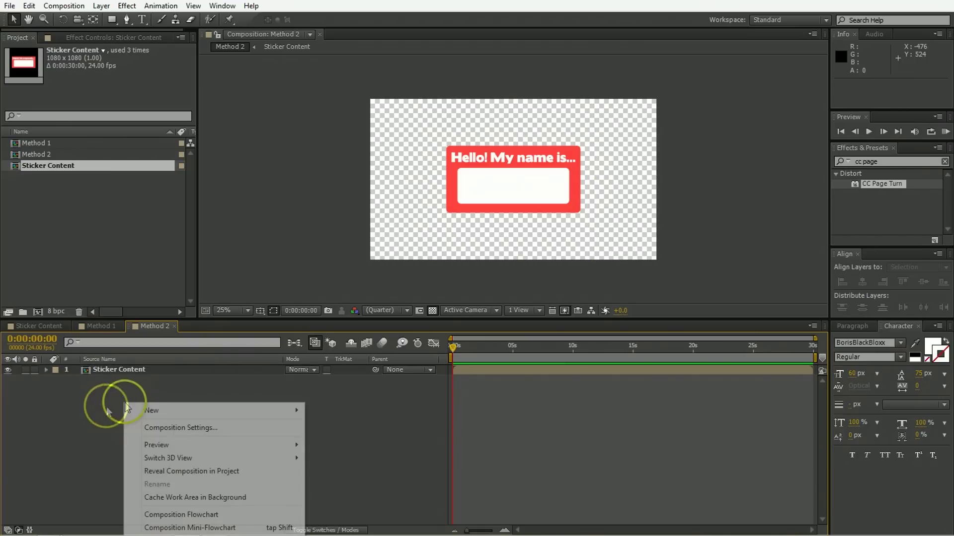
{"action": "mouse_move", "coordinate": [194, 413]}
{"action": "left_click", "coordinate": [354, 495]}
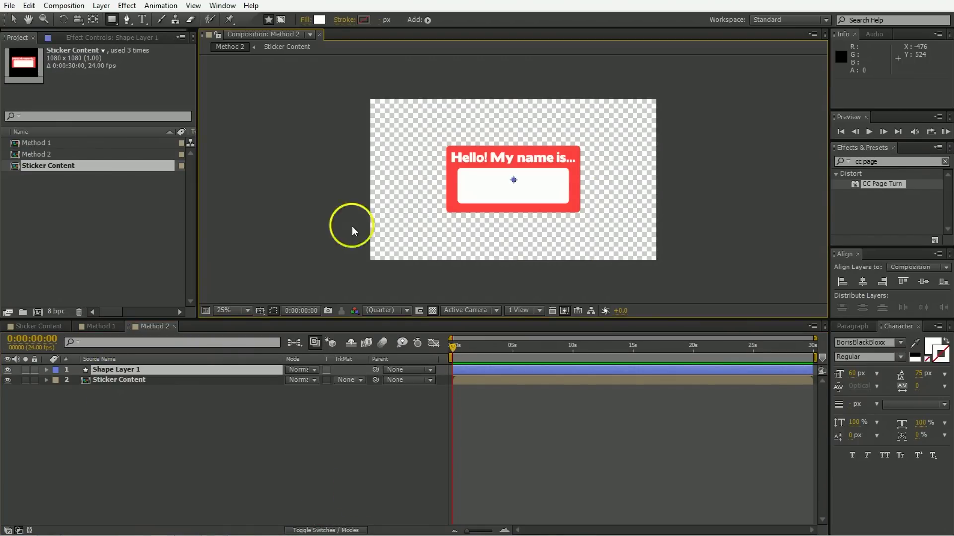
{"action": "left_click", "coordinate": [428, 21]}
{"action": "left_click", "coordinate": [439, 38]}
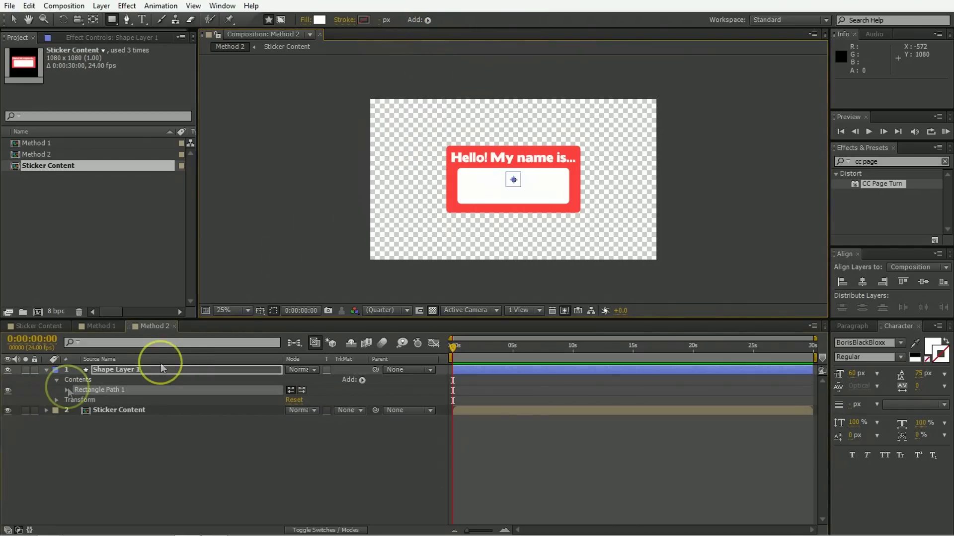
{"action": "left_click", "coordinate": [68, 390]}
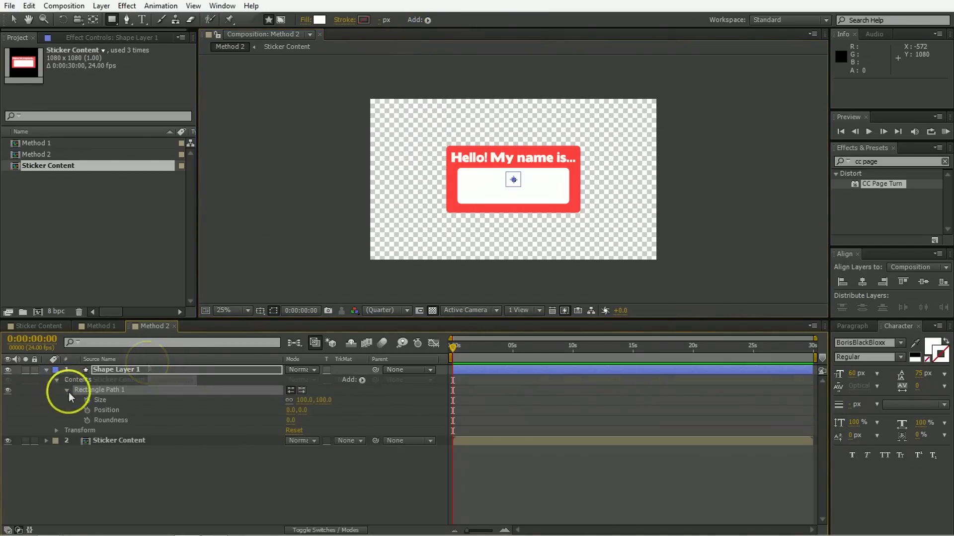
{"action": "left_click", "coordinate": [303, 400]}
{"action": "type", "text": "108"}
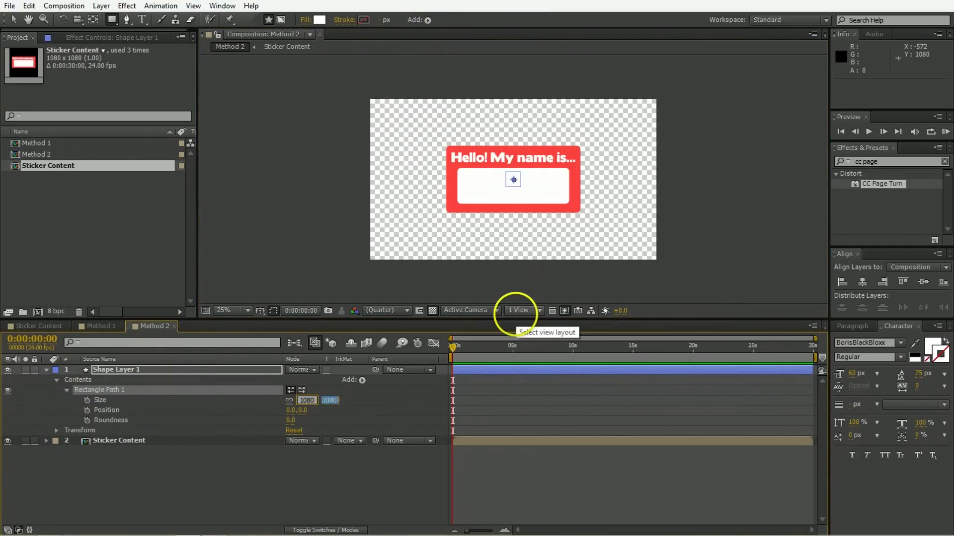
{"action": "key", "text": "Return"}
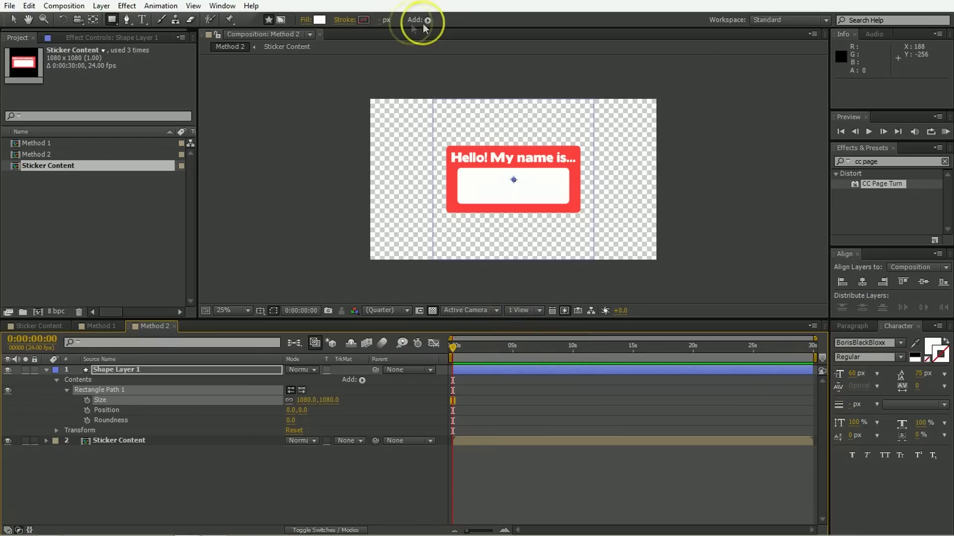
Step: Add a fill to the shape layer's rectangle path and deselect the layer
{"action": "left_click", "coordinate": [427, 21]}
{"action": "left_click", "coordinate": [456, 95]}
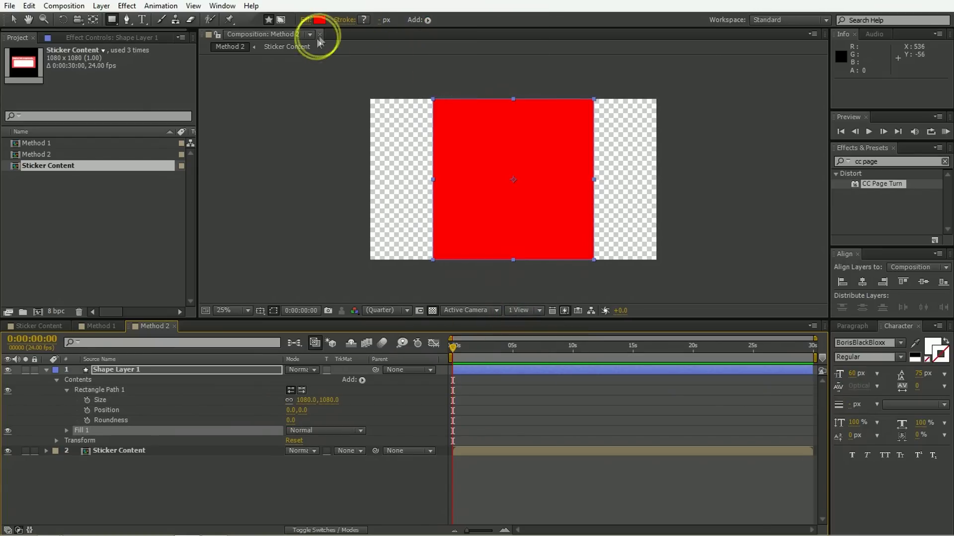
{"action": "left_click", "coordinate": [373, 467]}
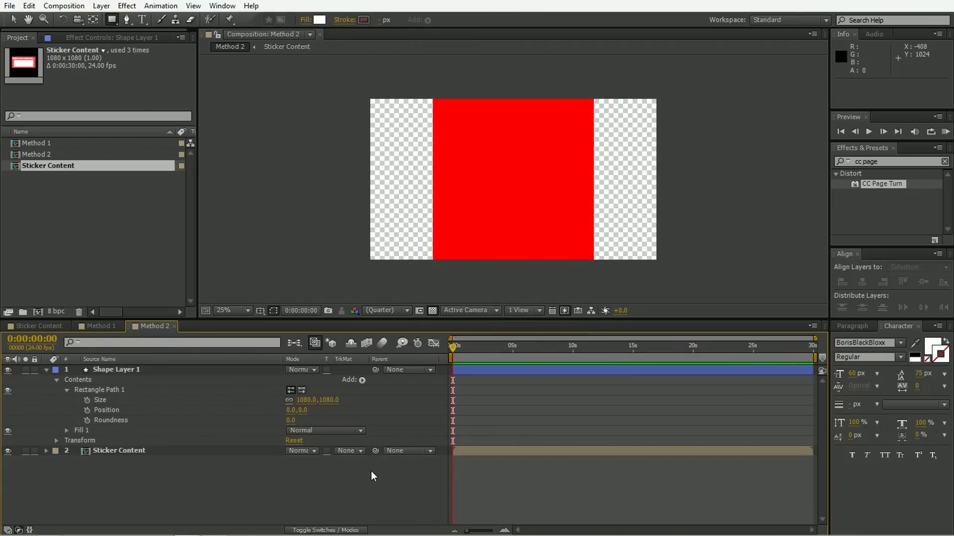
Step: Set the Sticker Content layer's track matte to Alpha Matte "Shape Layer 1"
{"action": "left_click", "coordinate": [204, 447]}
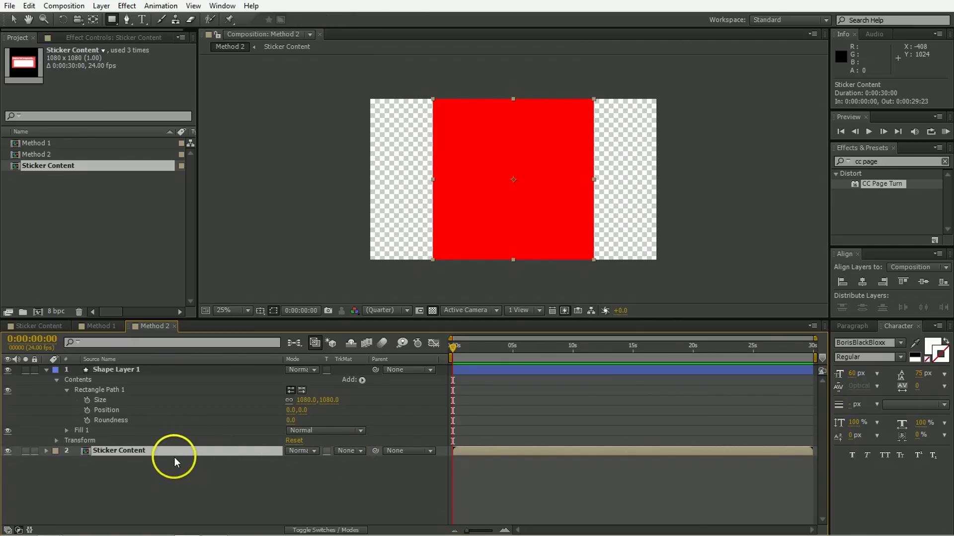
{"action": "left_click", "coordinate": [352, 451]}
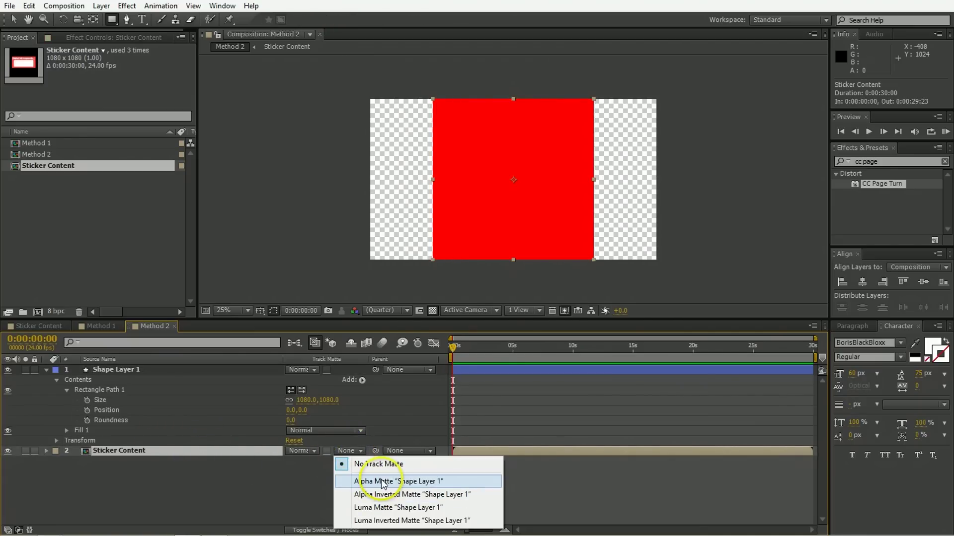
{"action": "left_click", "coordinate": [376, 482]}
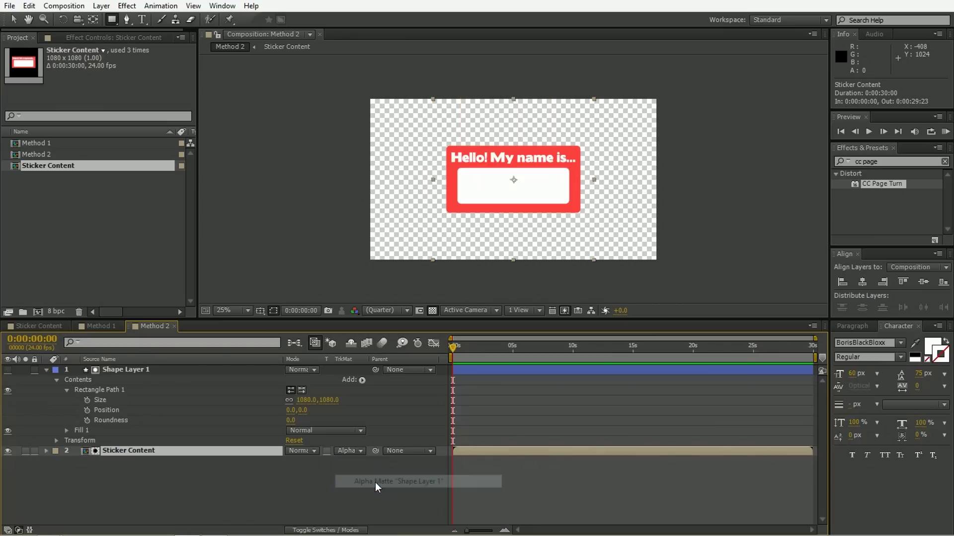
{"action": "left_click", "coordinate": [368, 489]}
Step: Rename the shape layer used as the matte to cover
{"action": "left_click", "coordinate": [469, 372]}
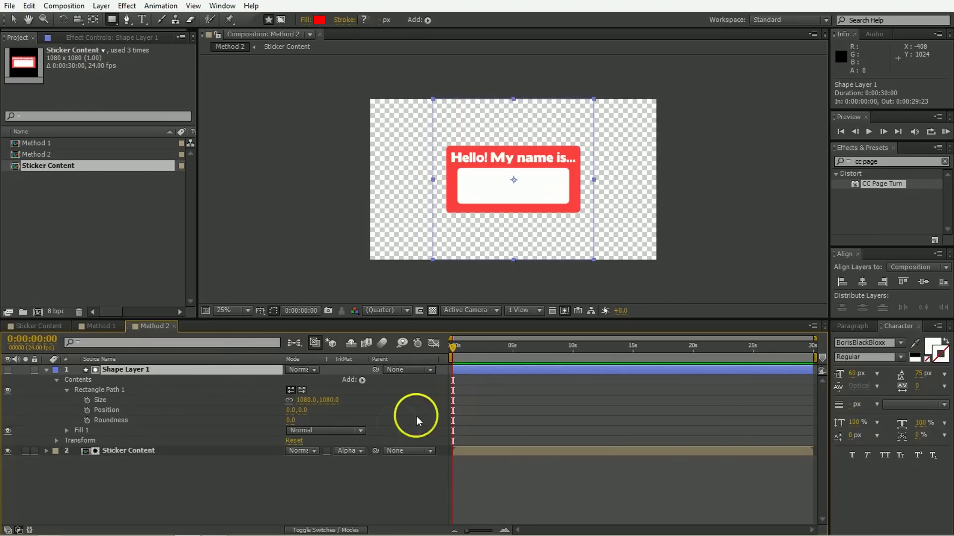
{"action": "left_click", "coordinate": [117, 451]}
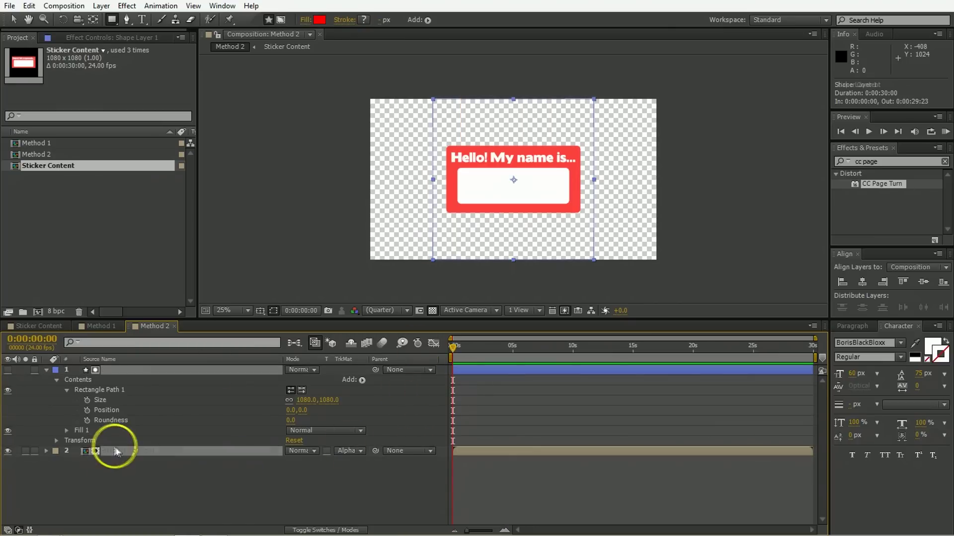
{"action": "left_click", "coordinate": [528, 373]}
{"action": "key", "text": "Return"}
{"action": "type", "text": "cover"}
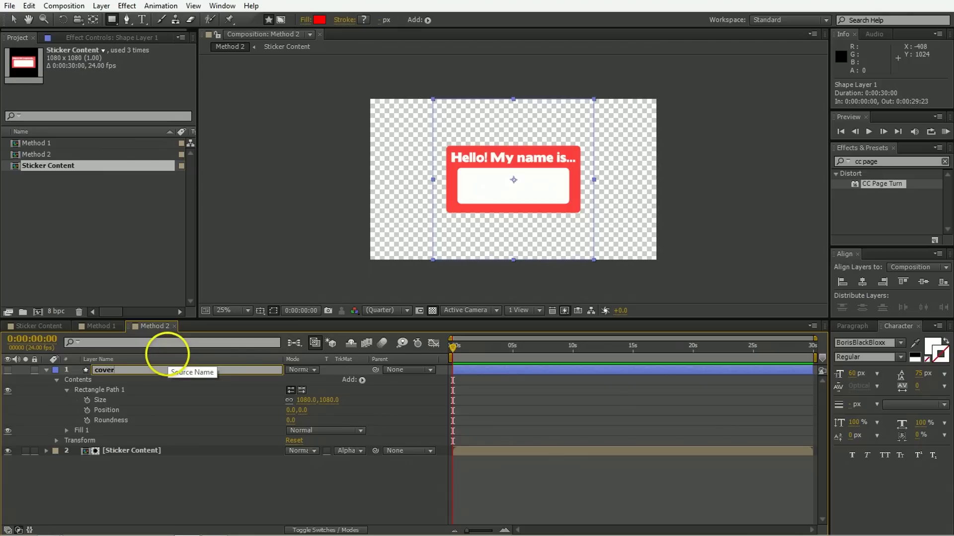
{"action": "key", "text": "Return"}
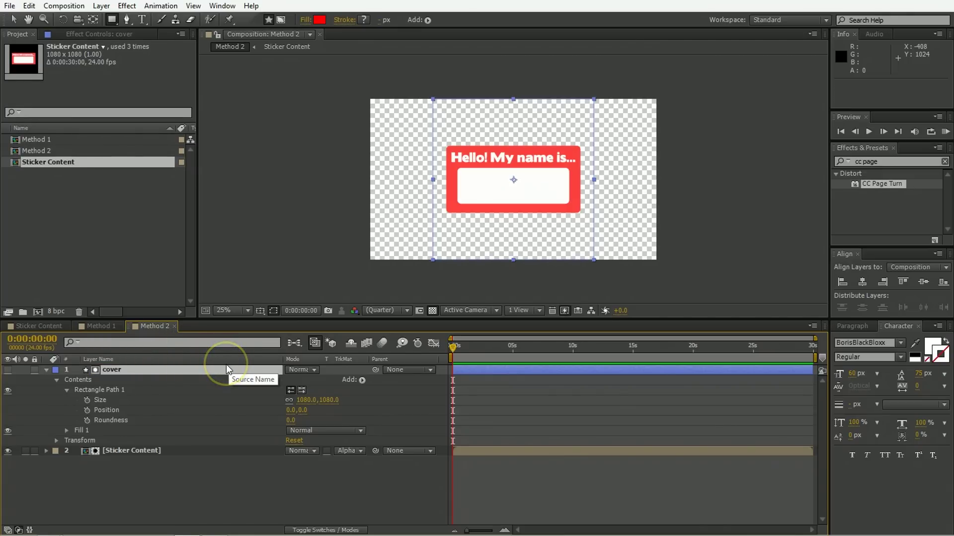
Step: Enable Position keyframing on the cover layer and place its resting-position keyframe at 0:00:00:20
{"action": "key", "text": "u"}
{"action": "key", "text": "p"}
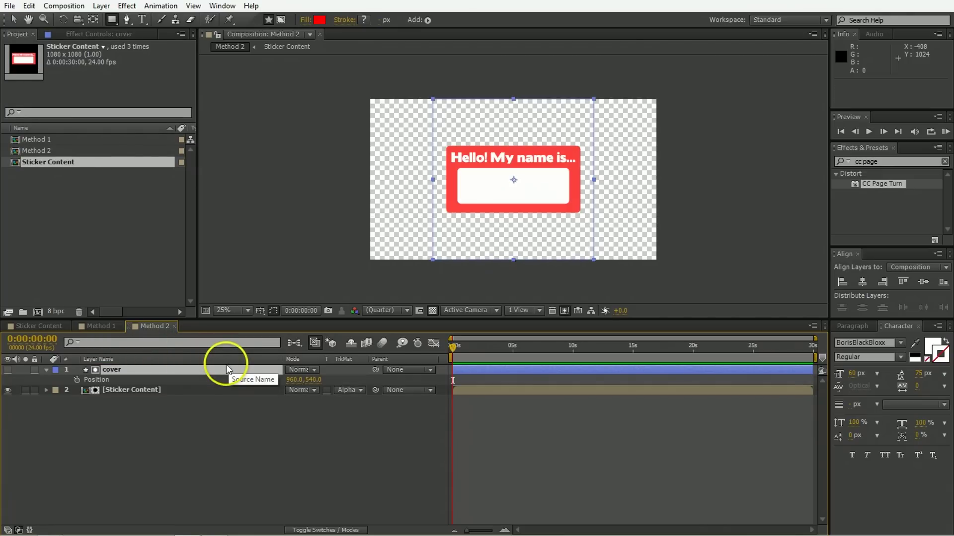
{"action": "left_click", "coordinate": [77, 380]}
{"action": "scroll", "coordinate": [508, 397], "scroll_direction": "up", "scroll_amount": 3}
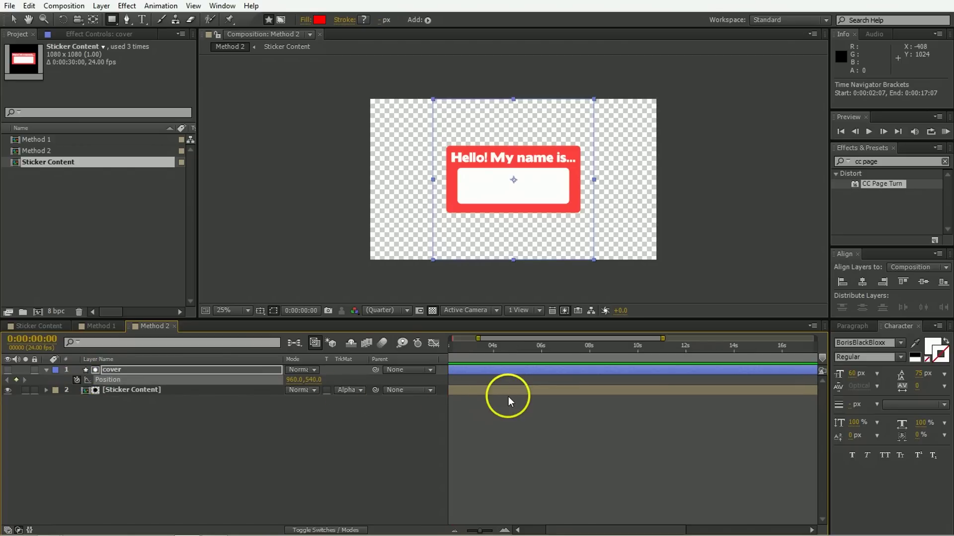
{"action": "left_click_drag", "start_coordinate": [586, 531], "coordinate": [511, 528]}
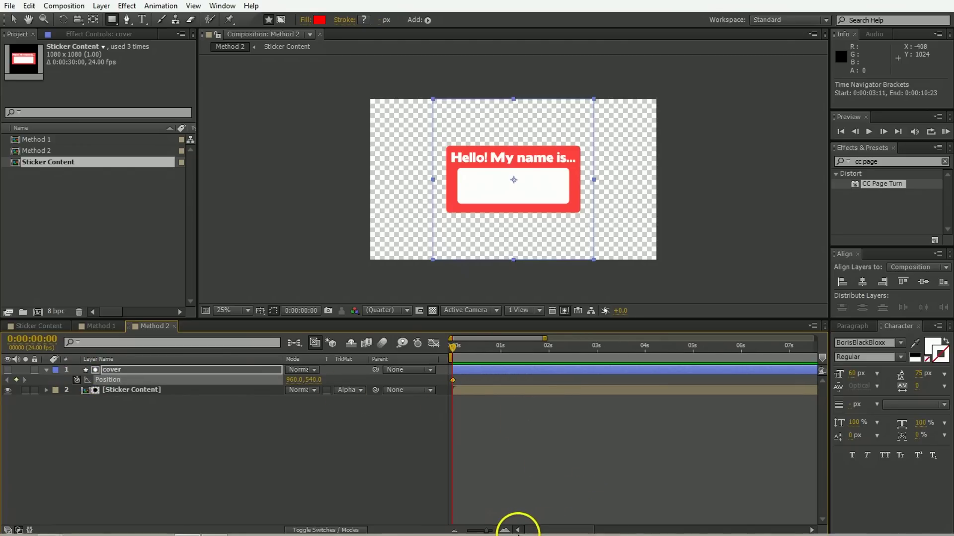
{"action": "key", "text": "shift+Page_Down"}
{"action": "key", "text": "shift+Page_Down"}
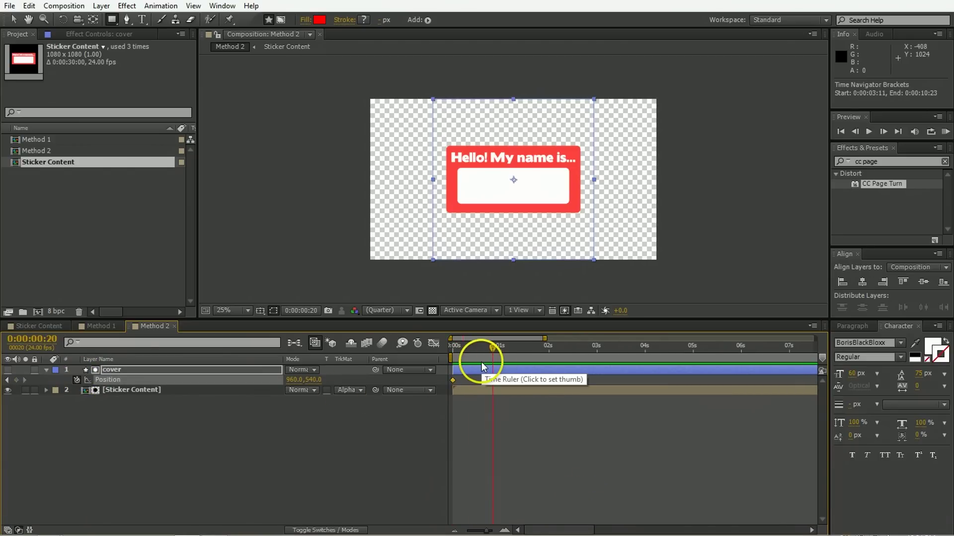
{"action": "key", "text": "alt+shift+p"}
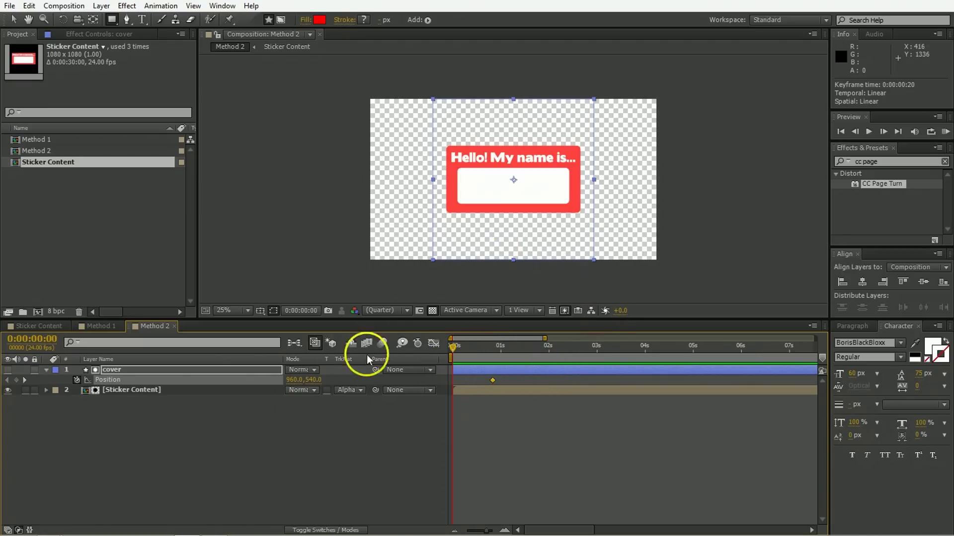
Step: Keyframe the cover layer's Y position at -540 at 0:00:00:00 and preview the movement
{"action": "left_click", "coordinate": [314, 381]}
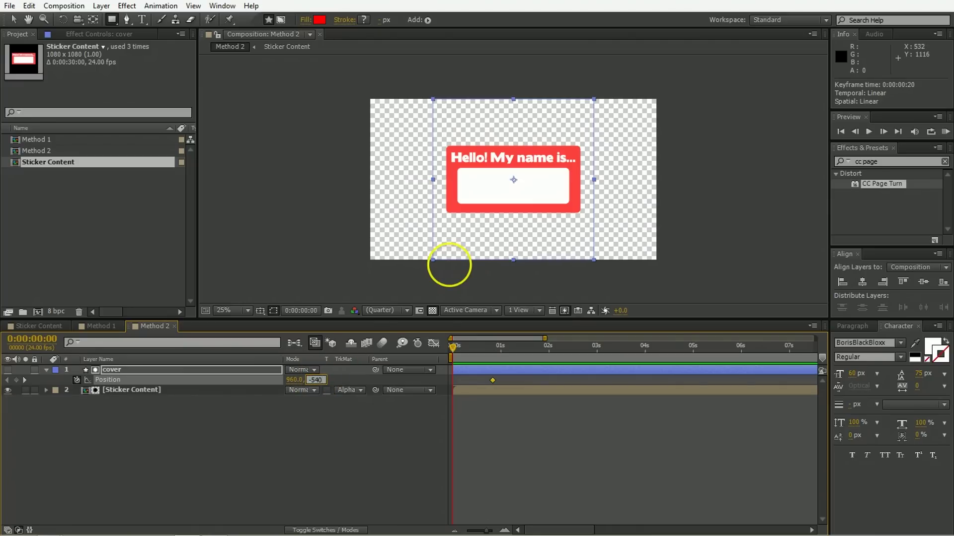
{"action": "type", "text": "-540"}
{"action": "key", "text": "Return"}
{"action": "key", "text": "space"}
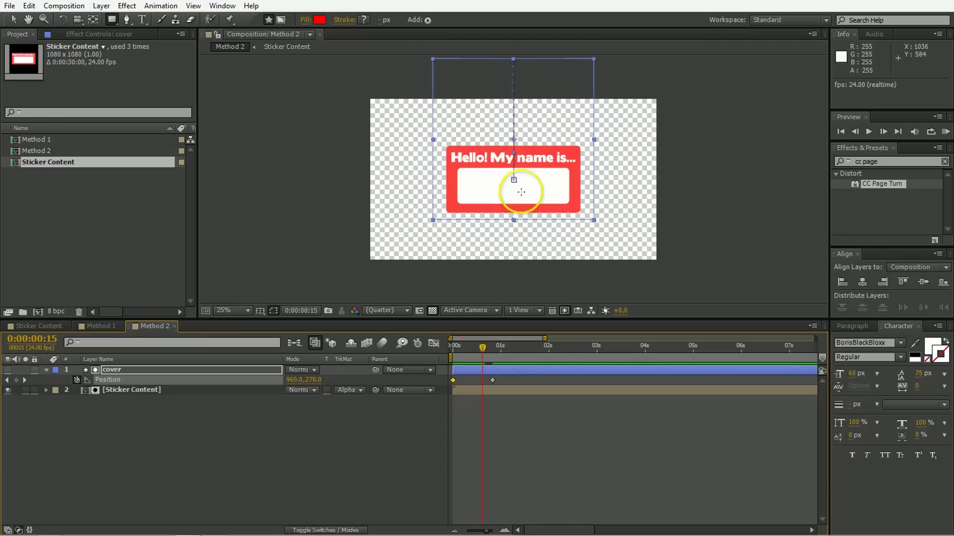
Step: Add a Position keyframe to the cover layer at 0:00:01:06 to hold its resting position from 0:00:00:20
{"action": "left_click", "coordinate": [492, 346]}
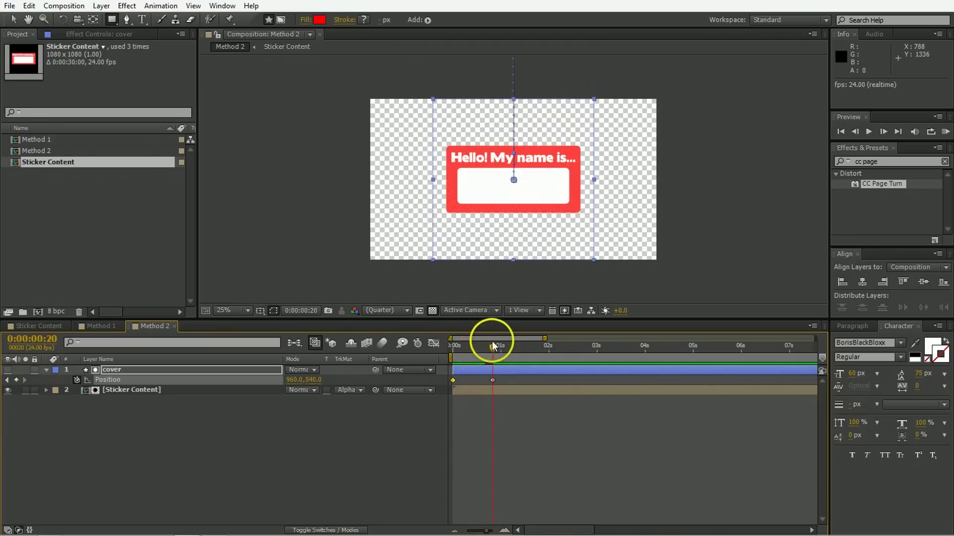
{"action": "left_click", "coordinate": [492, 380]}
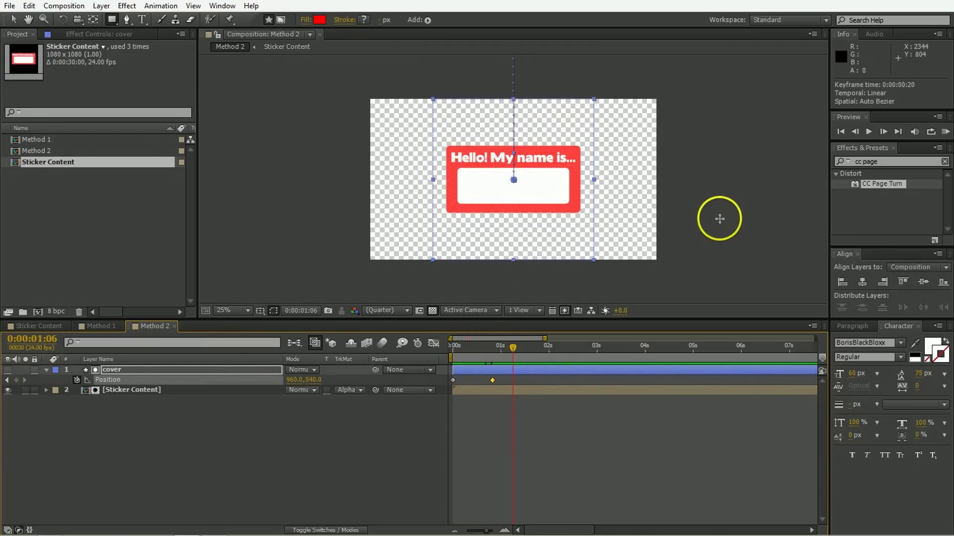
{"action": "left_click", "coordinate": [19, 379]}
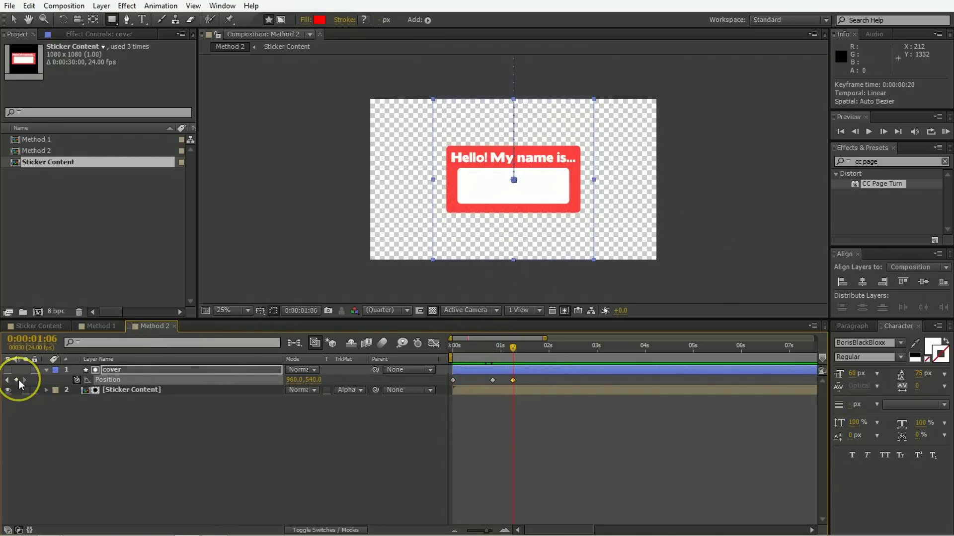
Step: Keyframe the cover layer's Y position at 740 at 0:00:01:16
{"action": "key", "text": "shift+Page_Down"}
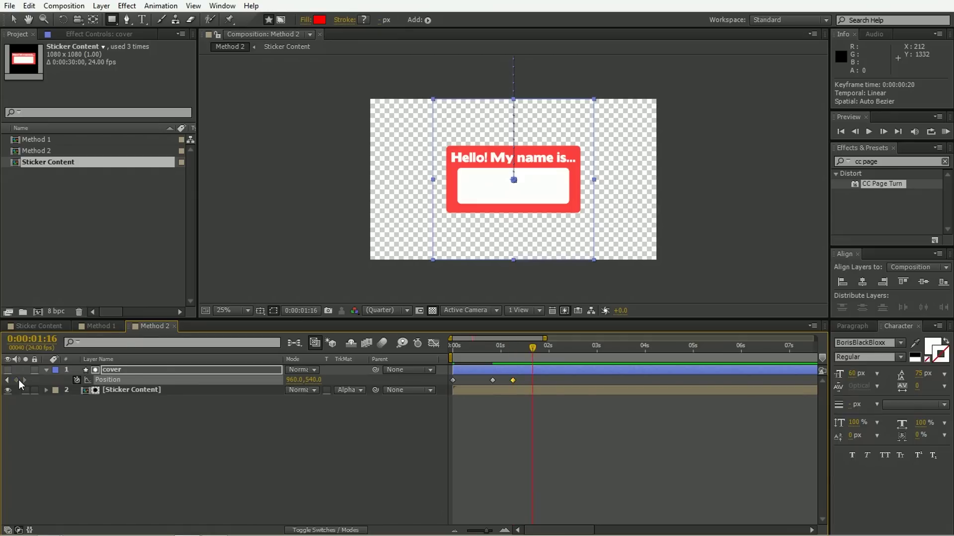
{"action": "left_click", "coordinate": [320, 381]}
{"action": "key", "text": "Up"}
{"action": "key", "text": "Up"}
{"action": "key", "text": "Up"}
{"action": "left_click_drag", "start_coordinate": [316, 383], "coordinate": [316, 383]}
{"action": "left_click", "coordinate": [315, 380]}
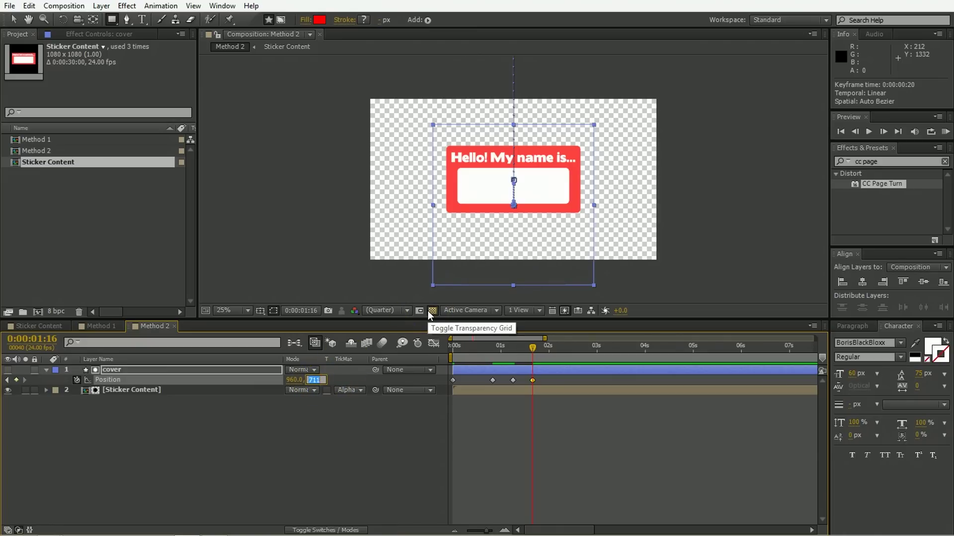
{"action": "type", "text": "740"}
{"action": "key", "text": "Return"}
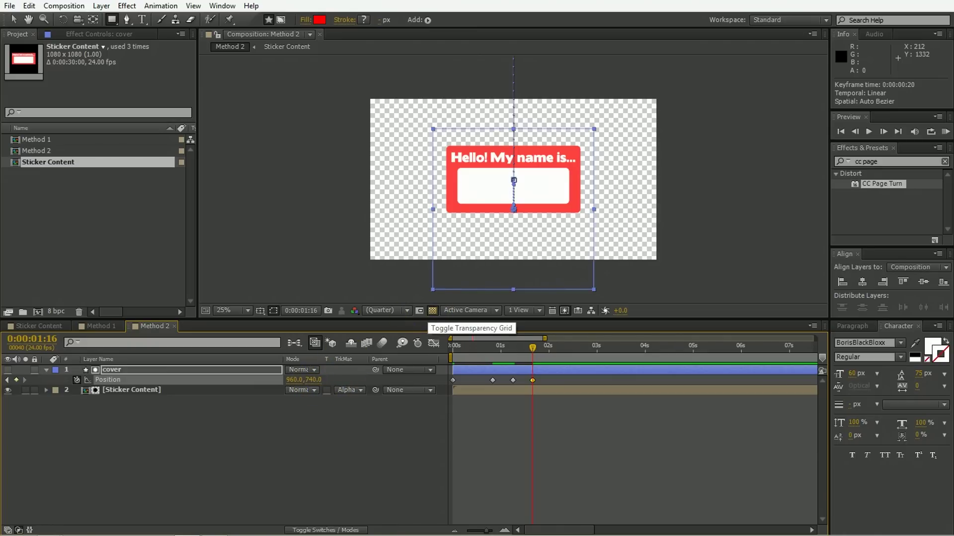
Step: Open the Sticker Content composition from Method 2, collapse its layers' properties, and add a null object
{"action": "left_click", "coordinate": [625, 415]}
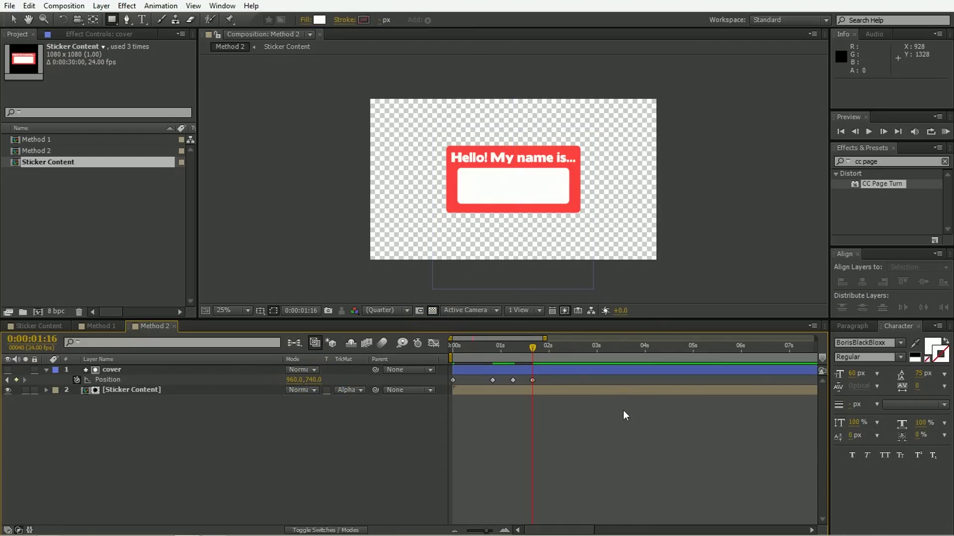
{"action": "key", "text": "v"}
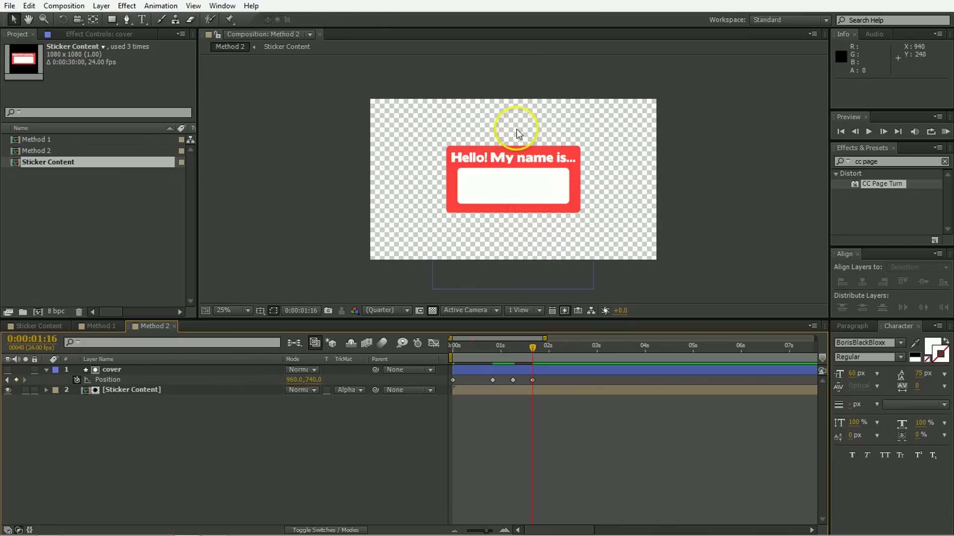
{"action": "double_click", "coordinate": [539, 390]}
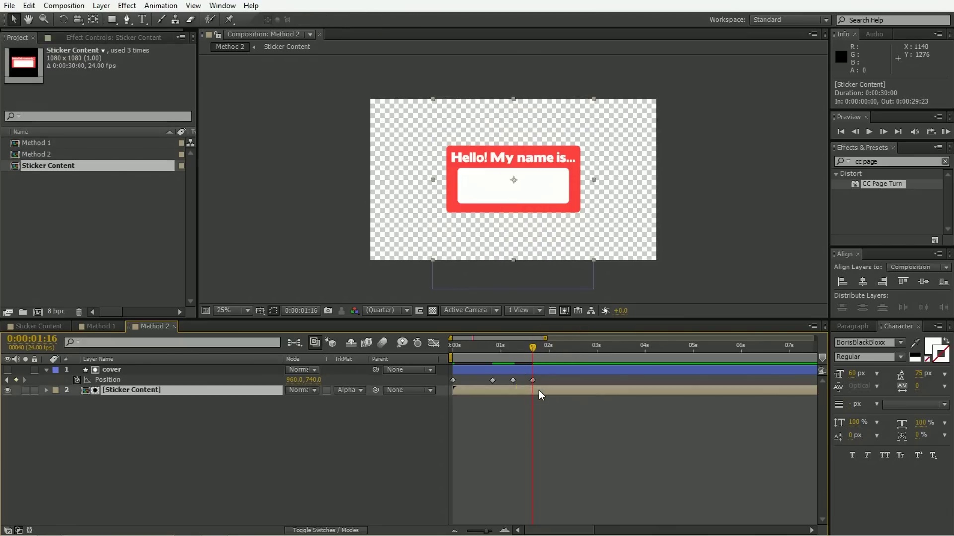
{"action": "key", "text": "ctrl+a"}
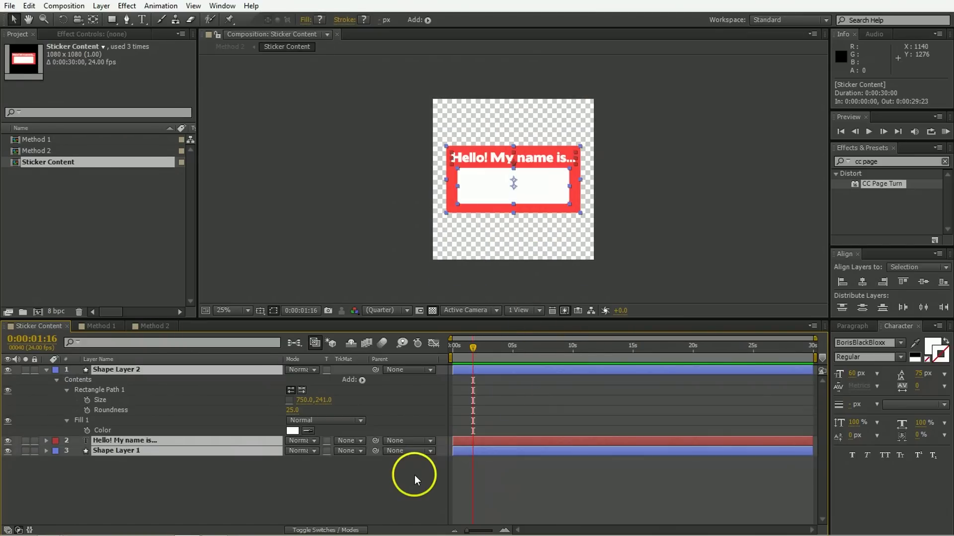
{"action": "key", "text": "u"}
{"action": "left_click", "coordinate": [278, 430]}
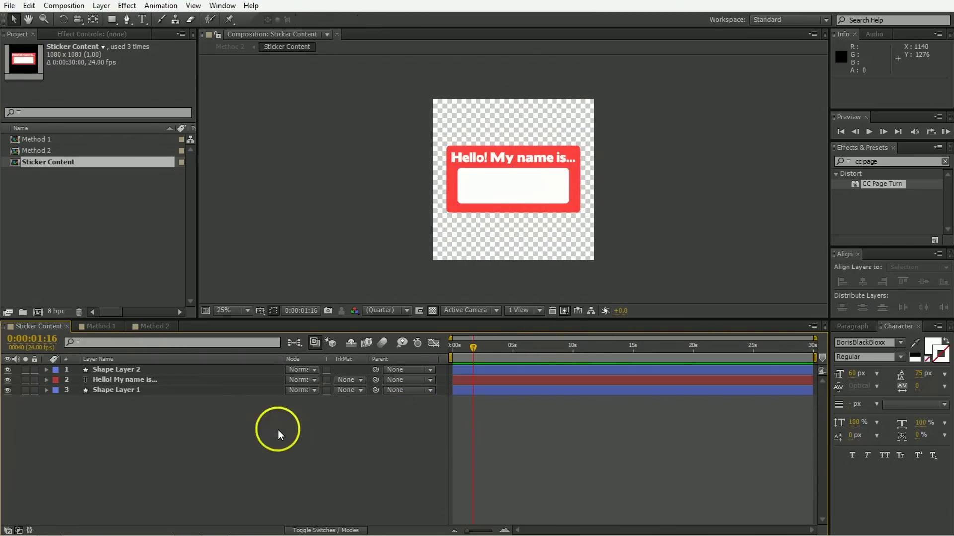
{"action": "right_click", "coordinate": [154, 422]}
{"action": "mouse_move", "coordinate": [213, 307]}
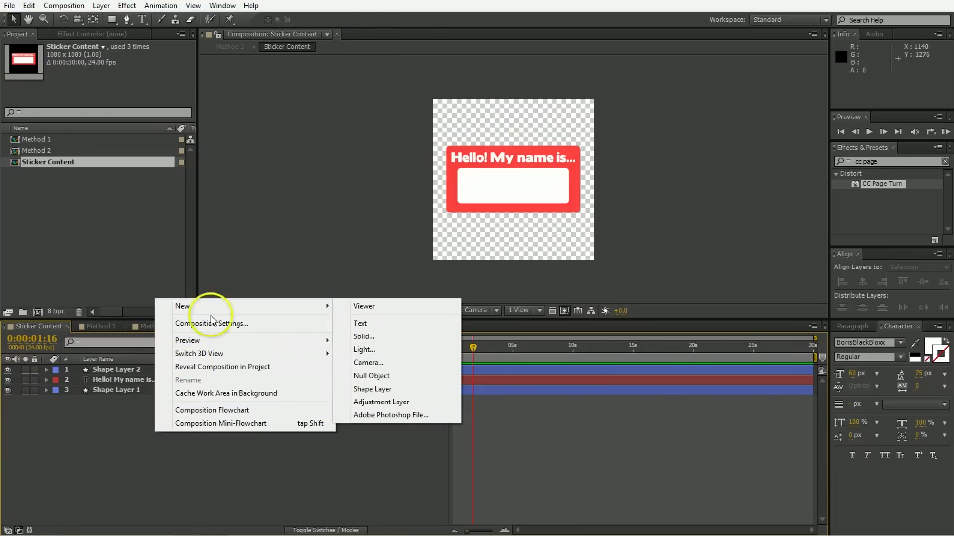
{"action": "left_click", "coordinate": [396, 376]}
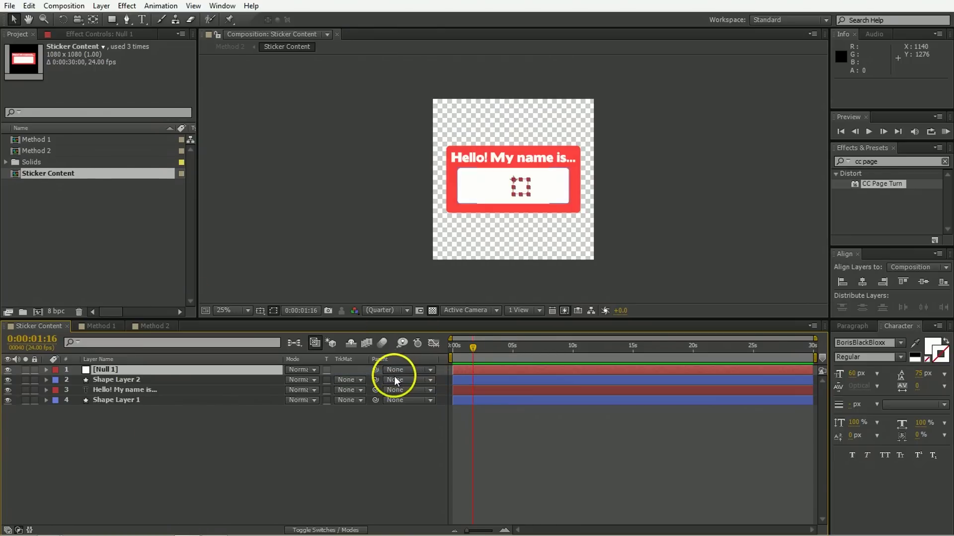
Step: Parent Shape Layer 2, the "Hello! My name is..." text layer and Shape Layer 1 to the null object
{"action": "left_click", "coordinate": [142, 399]}
{"action": "left_click", "coordinate": [145, 380], "text": "shift"}
{"action": "left_click_drag", "start_coordinate": [376, 382], "coordinate": [124, 372]}
Step: Rotate the null object to 45° to tilt the sticker artwork, and check the result in Method 2
{"action": "key", "text": "r"}
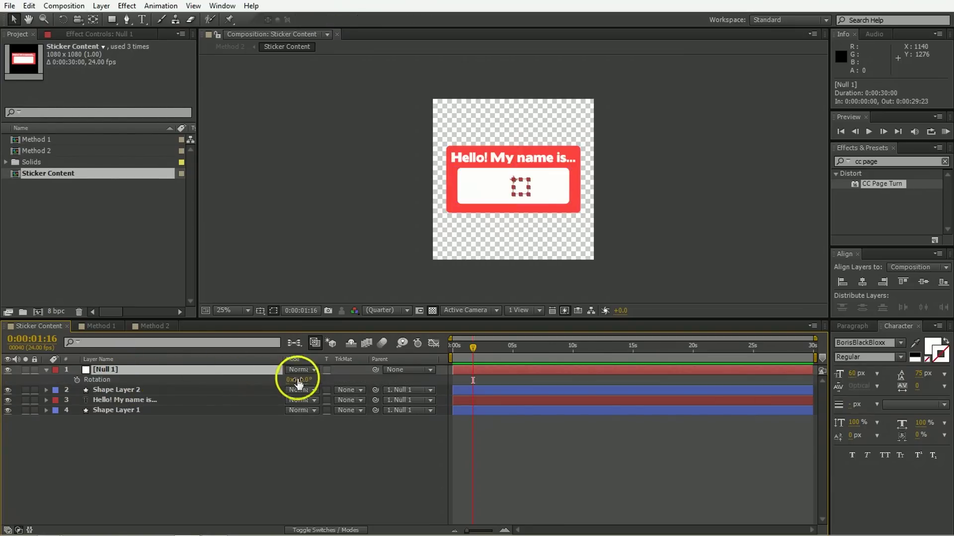
{"action": "left_click_drag", "start_coordinate": [298, 379], "coordinate": [317, 381]}
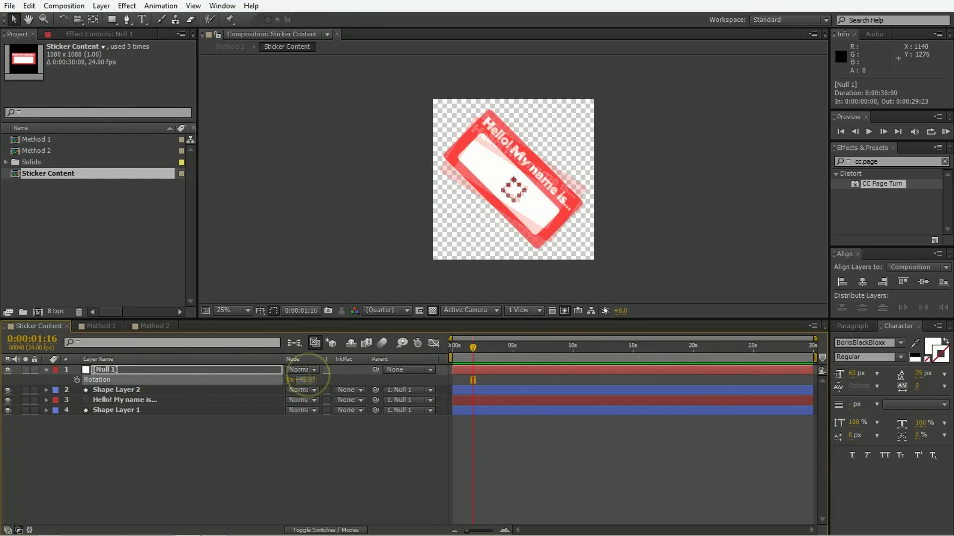
{"action": "left_click", "coordinate": [319, 442]}
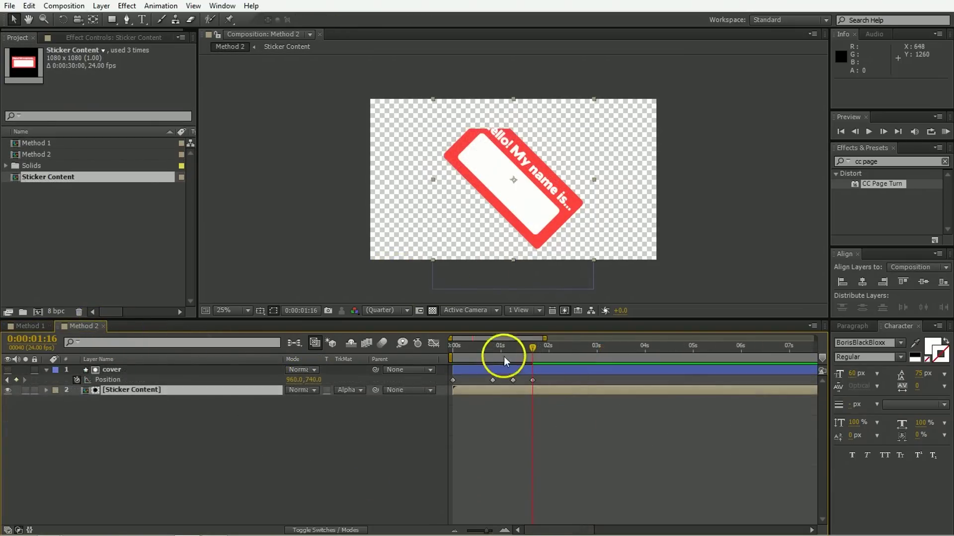
{"action": "left_click_drag", "start_coordinate": [503, 357], "coordinate": [535, 351]}
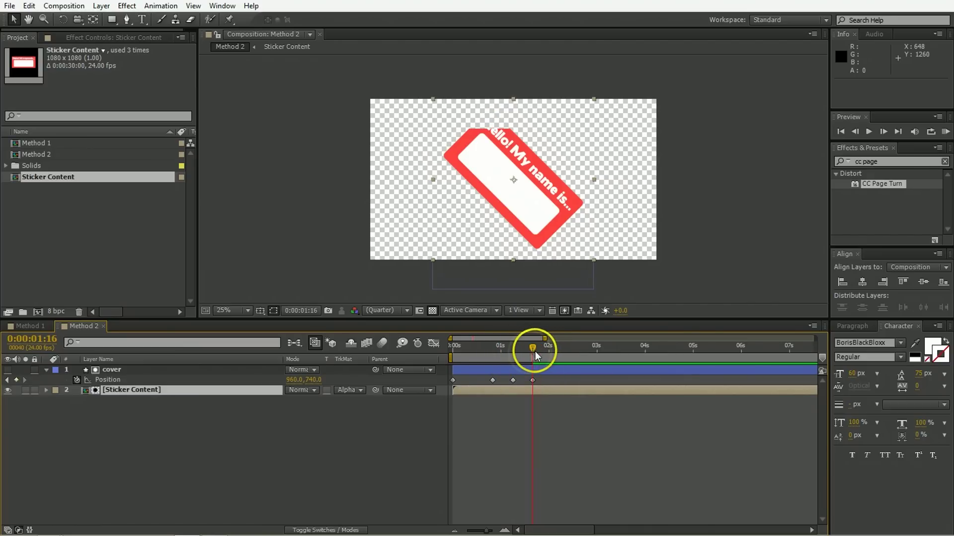
Step: Keyframe the cover layer's Y position at 1620 at 0:00:02:12 to move it down off the sticker
{"action": "left_click", "coordinate": [490, 391]}
{"action": "left_click", "coordinate": [526, 369]}
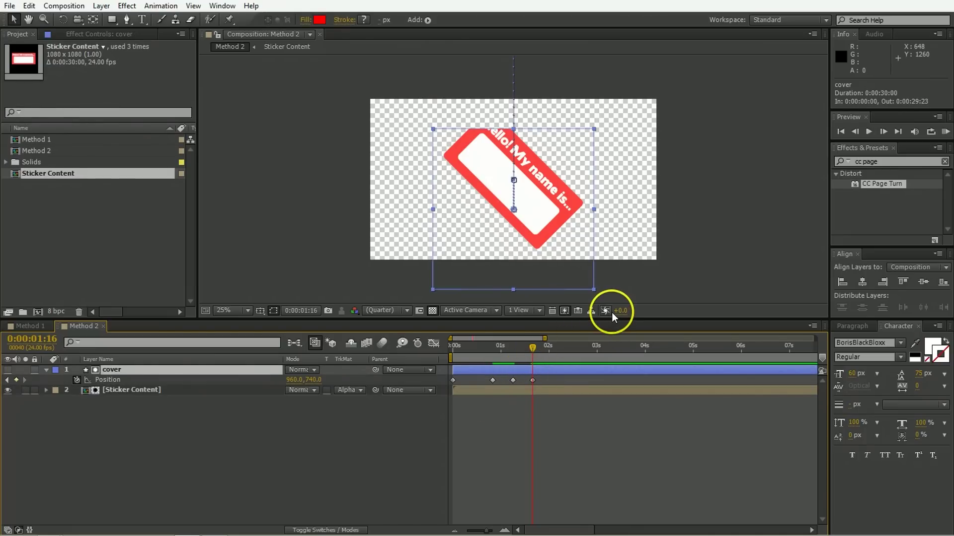
{"action": "key", "text": "shift+Page_Down"}
{"action": "key", "text": "shift+Page_Down"}
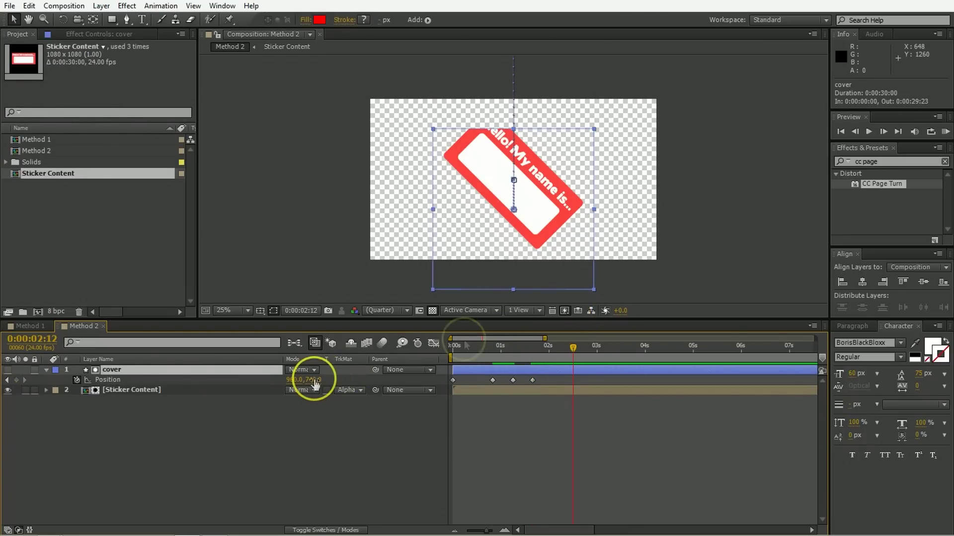
{"action": "left_click", "coordinate": [314, 380]}
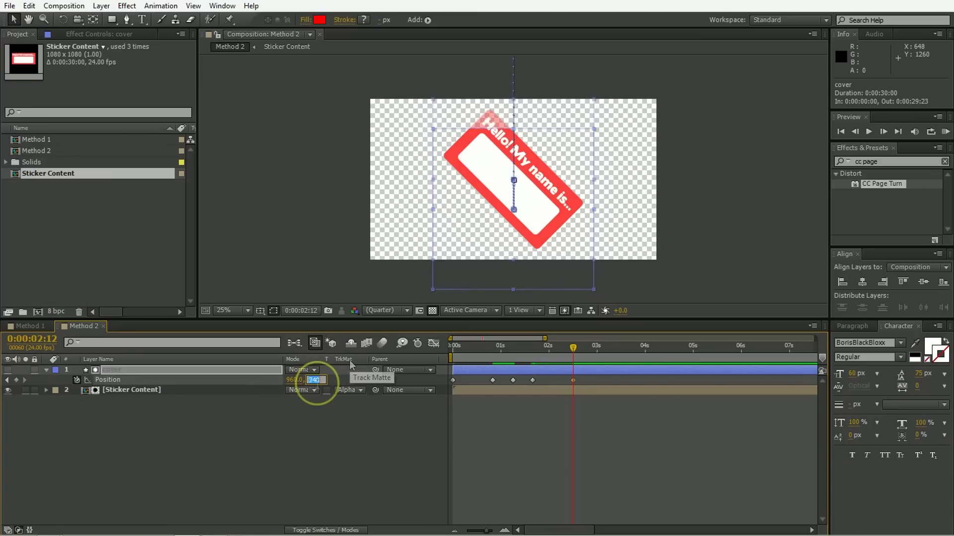
{"action": "type", "text": "540"}
{"action": "key", "text": "Return"}
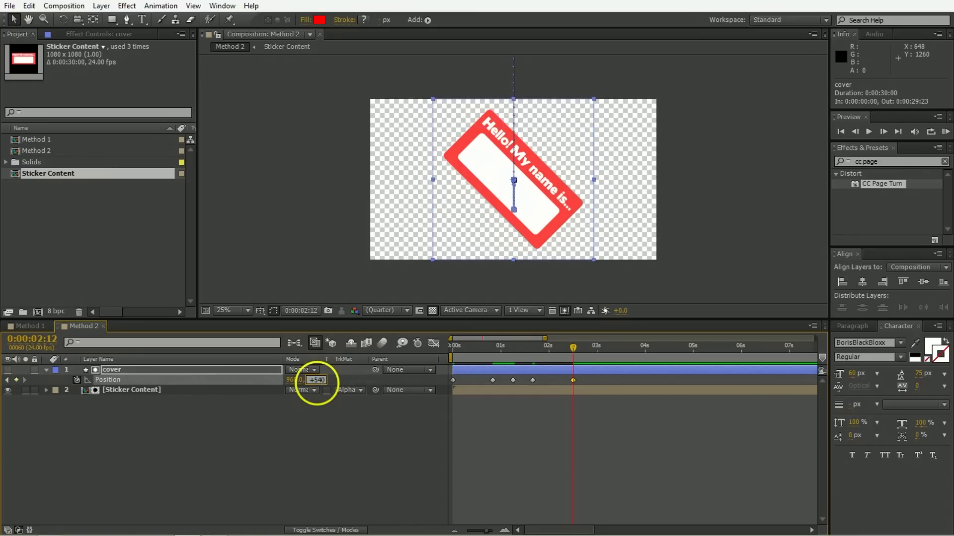
{"action": "key", "text": "Return"}
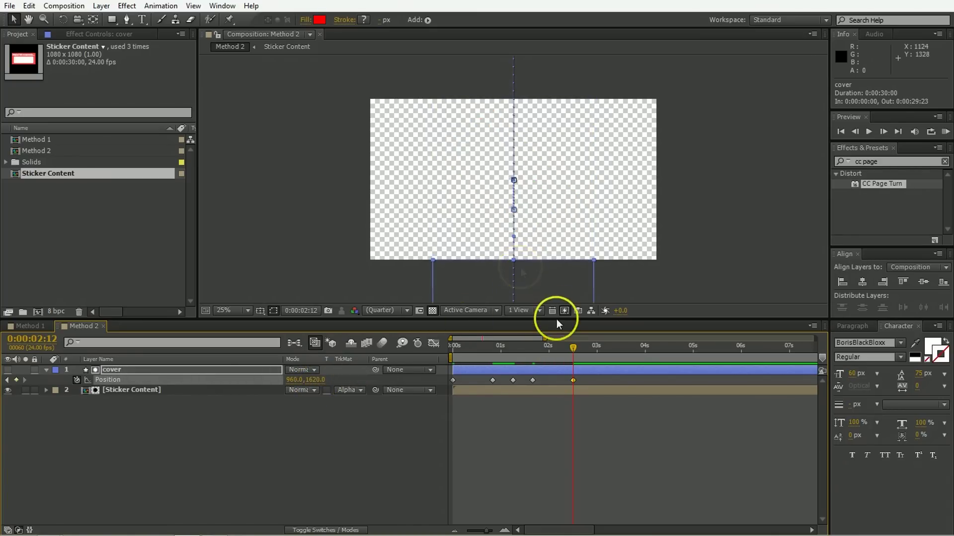
Step: Preview the cover layer's animation across the timeline to check how it reveals and hides the rotated sticker
{"action": "mouse_move", "coordinate": [553, 352]}
{"action": "left_mouse_down"}
{"action": "mouse_move", "coordinate": [536, 351]}
{"action": "mouse_move", "coordinate": [552, 349]}
{"action": "left_mouse_up"}
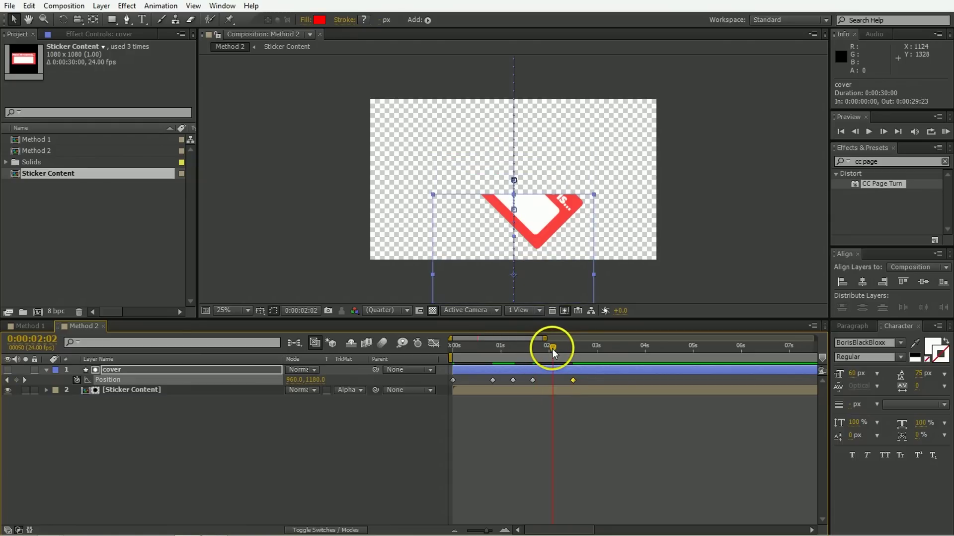
{"action": "left_click", "coordinate": [319, 379]}
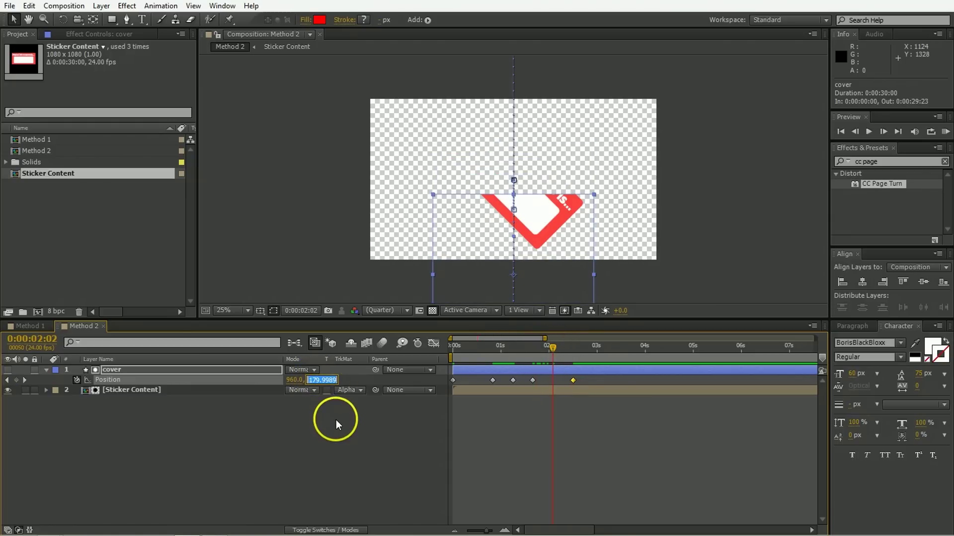
{"action": "left_click", "coordinate": [348, 424]}
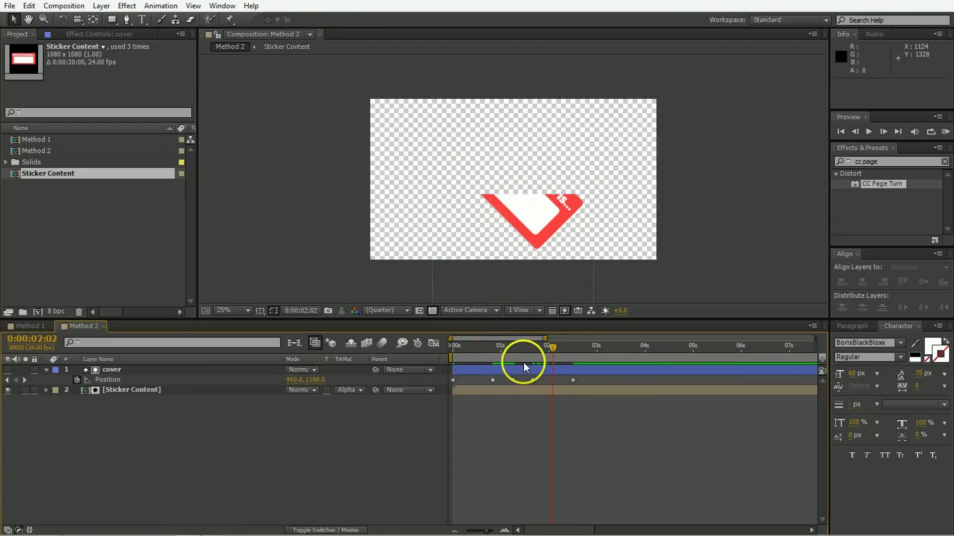
{"action": "key", "text": "space"}
{"action": "key", "text": "space"}
{"action": "left_click_drag", "start_coordinate": [500, 350], "coordinate": [548, 361]}
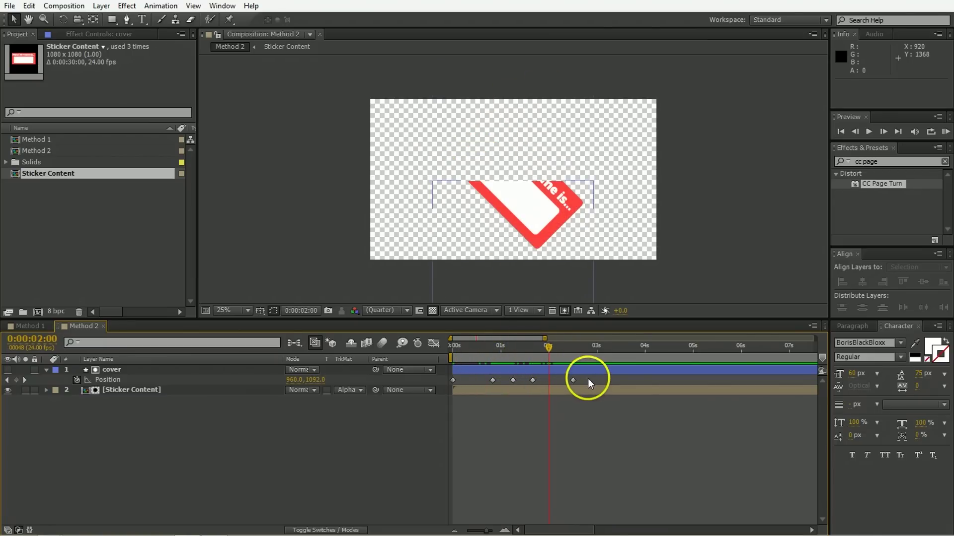
{"action": "left_click", "coordinate": [486, 349]}
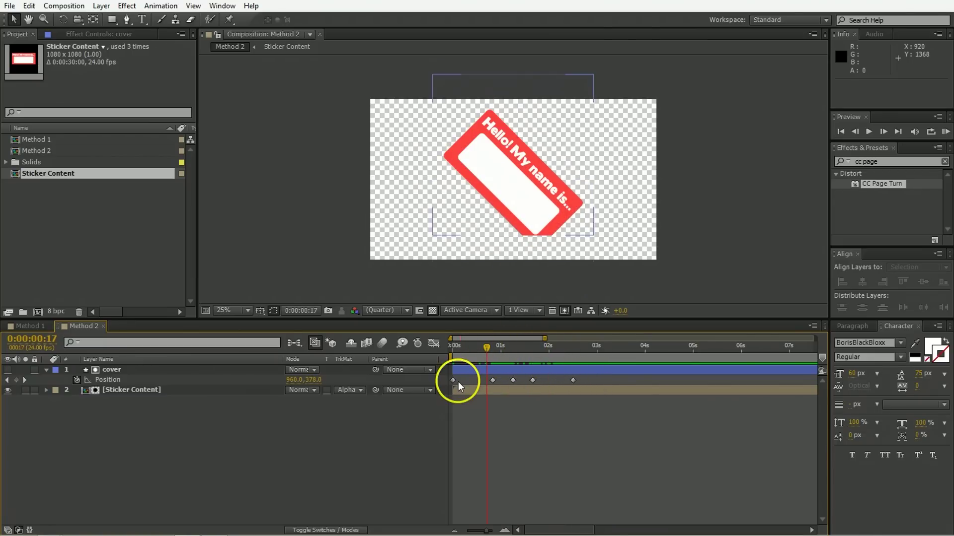
Step: Duplicate the Sticker Content layer at 0:00:00:10 and place the copy above the cover layer
{"action": "left_click", "coordinate": [523, 391]}
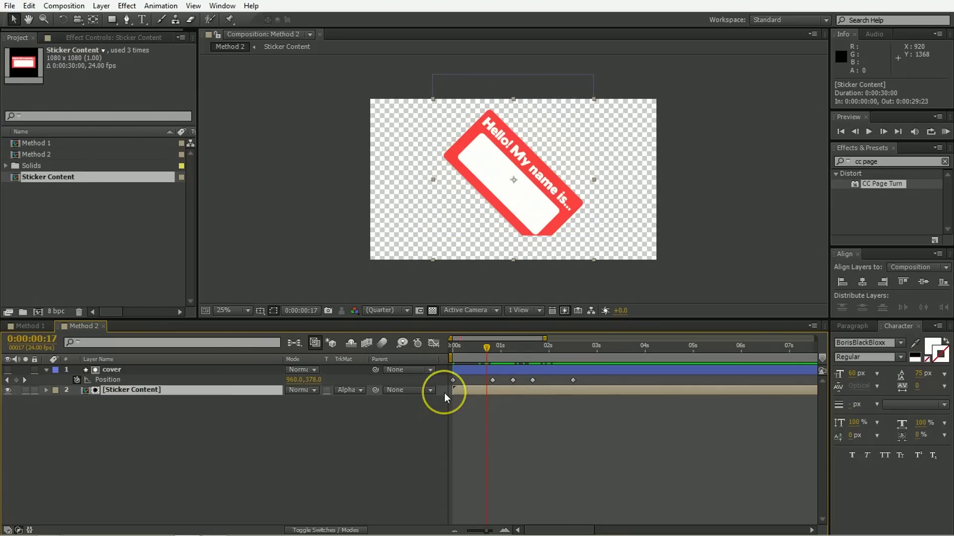
{"action": "left_click", "coordinate": [473, 358]}
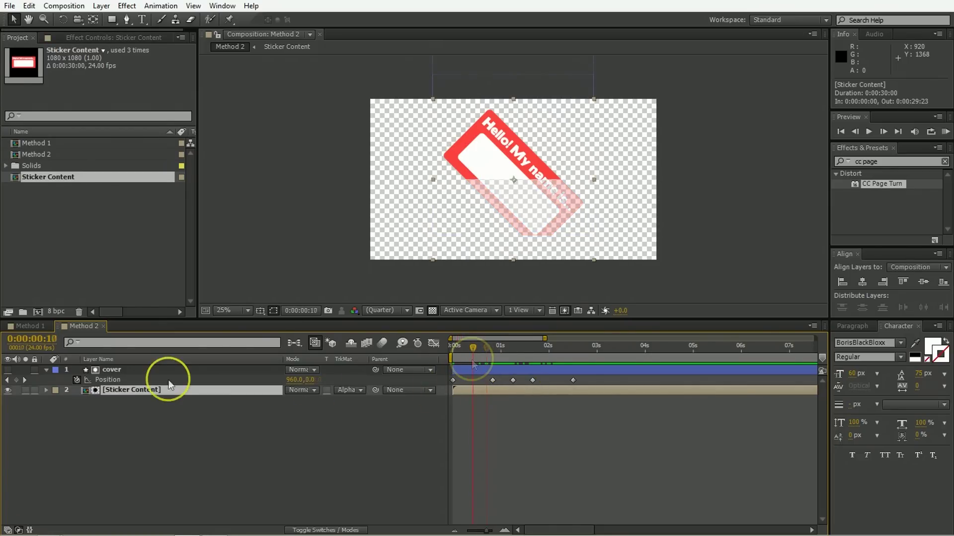
{"action": "key", "text": "ctrl+d"}
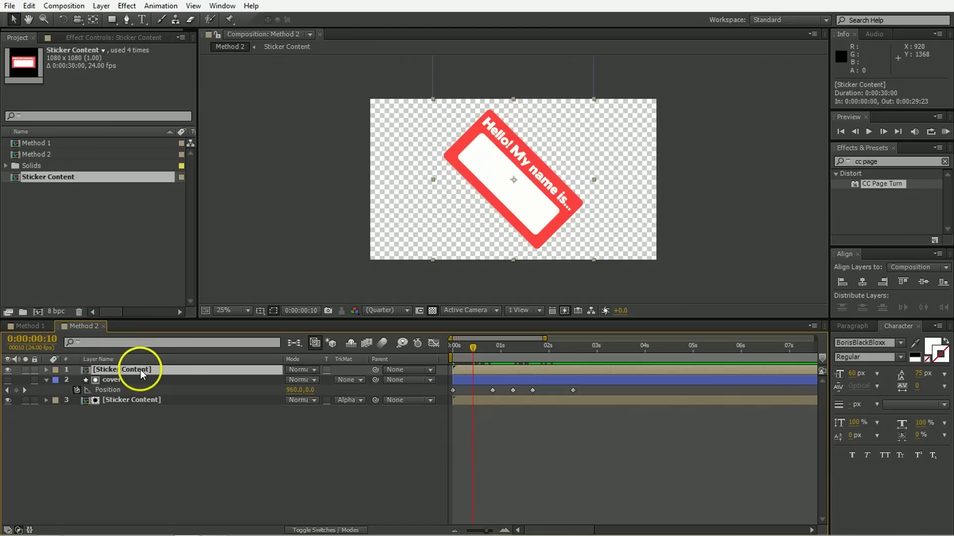
Step: Apply the Fill effect to the top Sticker Content copy and set its color to dark gray
{"action": "double_click", "coordinate": [889, 161]}
{"action": "key", "text": "ctrl+a"}
{"action": "type", "text": "fill"}
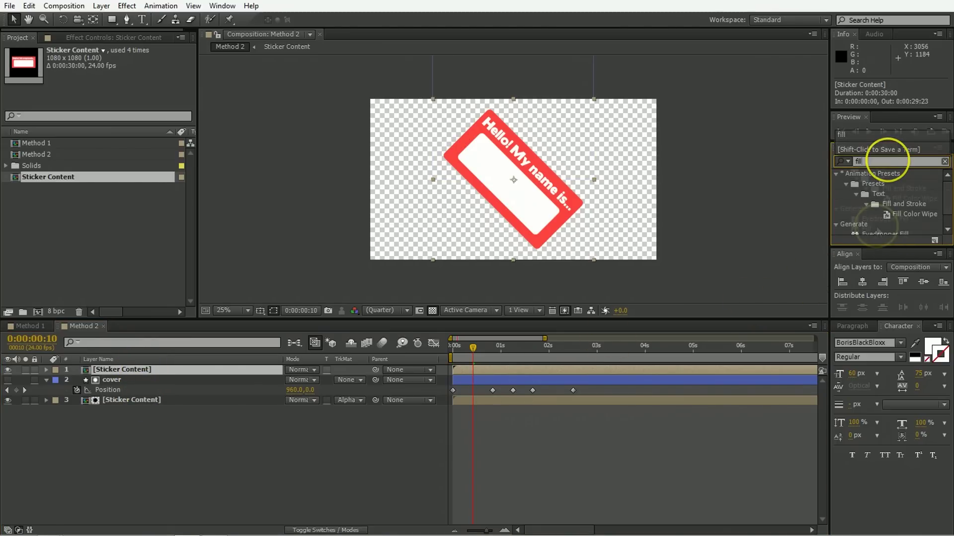
{"action": "double_click", "coordinate": [868, 229]}
{"action": "left_click", "coordinate": [114, 92]}
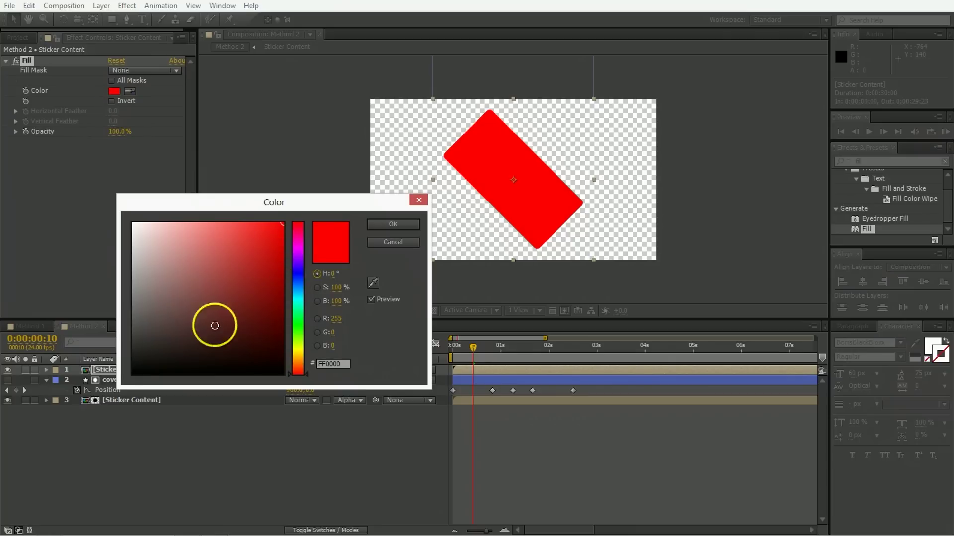
{"action": "left_click_drag", "start_coordinate": [213, 323], "coordinate": [115, 358]}
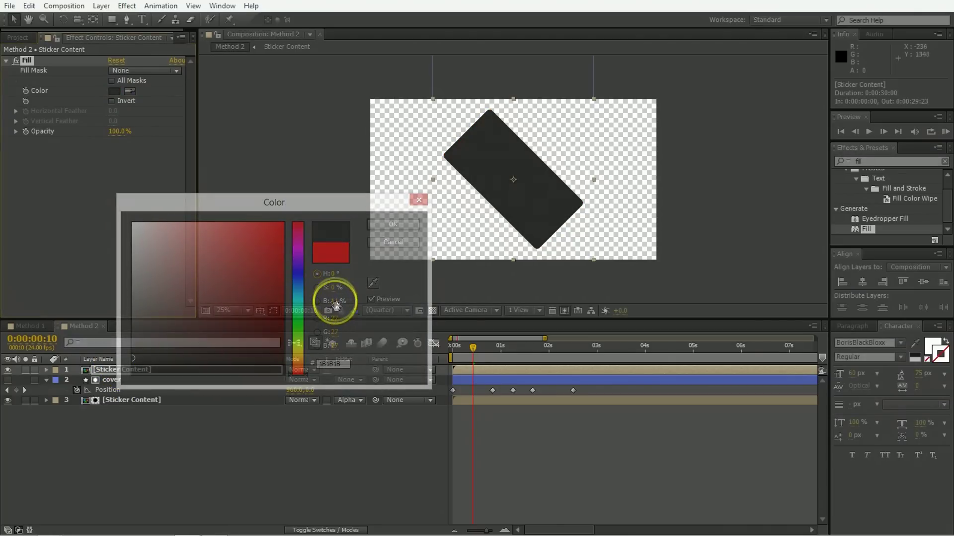
{"action": "left_click", "coordinate": [252, 439]}
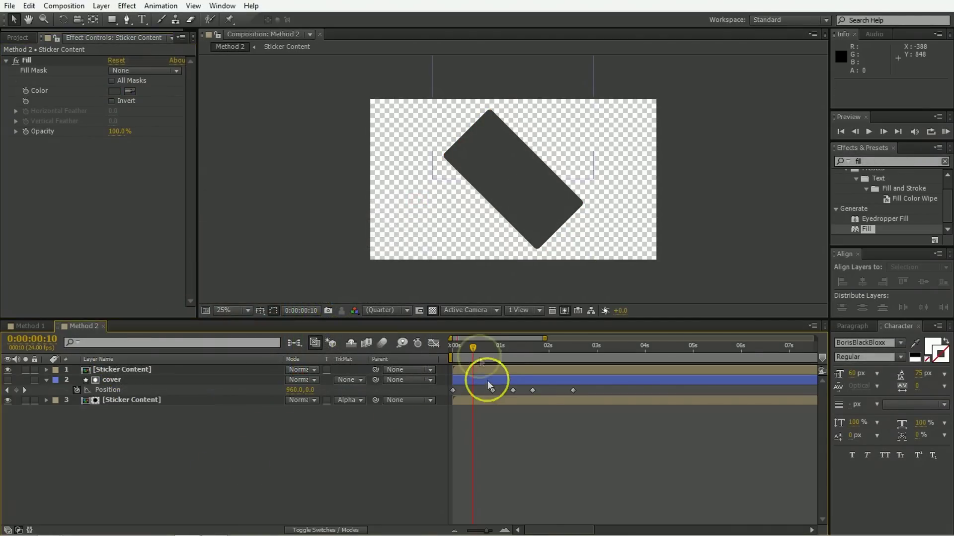
Step: At the cover layer's 0:00:00:20 keyframe, parent the filled Sticker Content copy to the cover layer and show the copy's Position property
{"action": "left_click", "coordinate": [495, 347]}
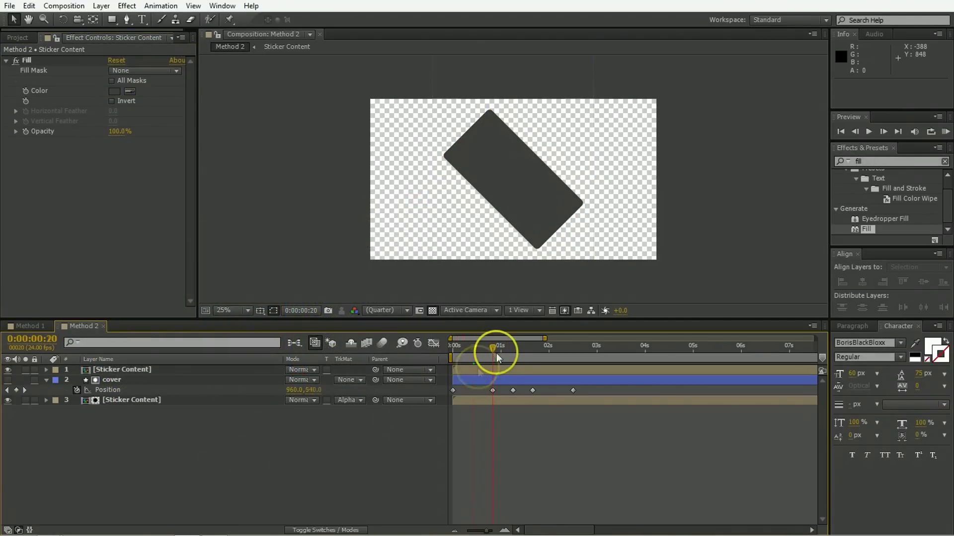
{"action": "left_click", "coordinate": [143, 379]}
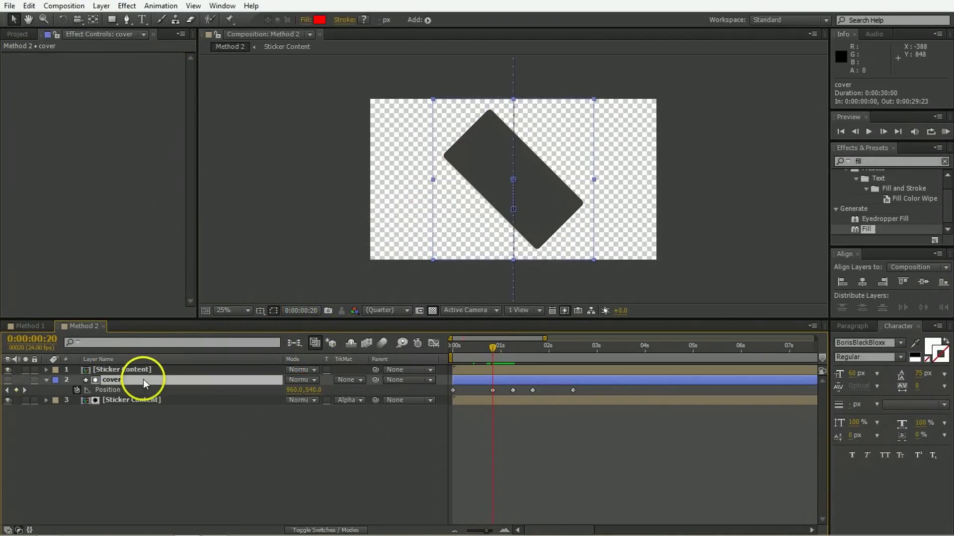
{"action": "left_click", "coordinate": [493, 390]}
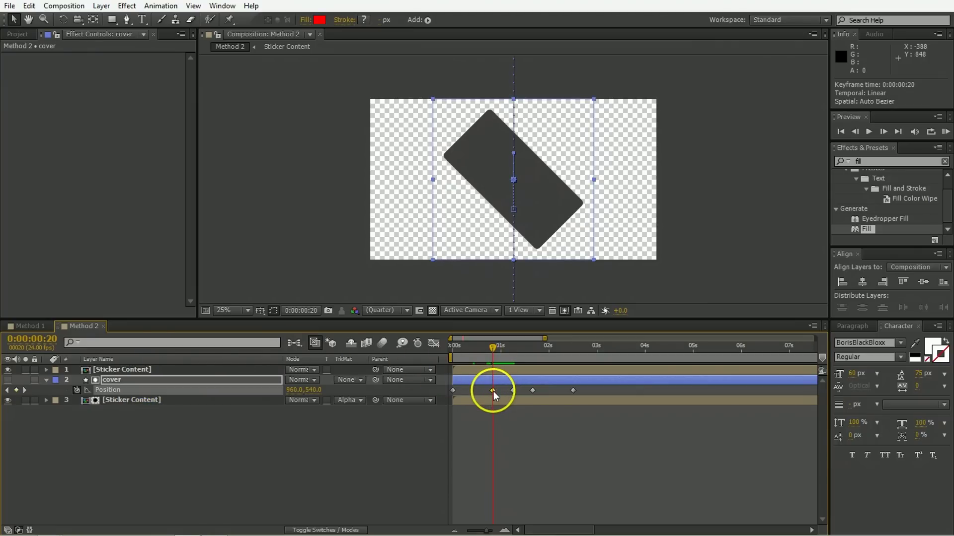
{"action": "left_click", "coordinate": [469, 371]}
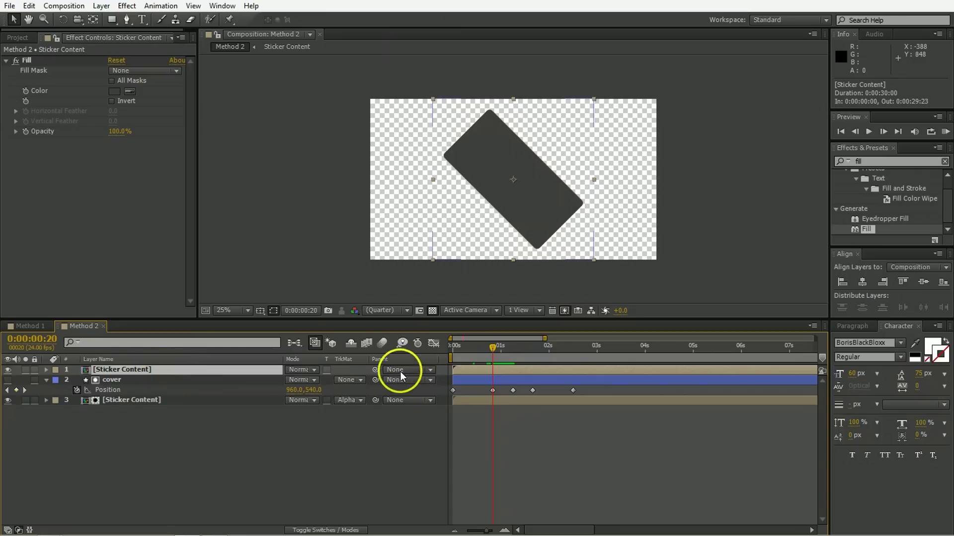
{"action": "left_click_drag", "start_coordinate": [375, 370], "coordinate": [194, 384]}
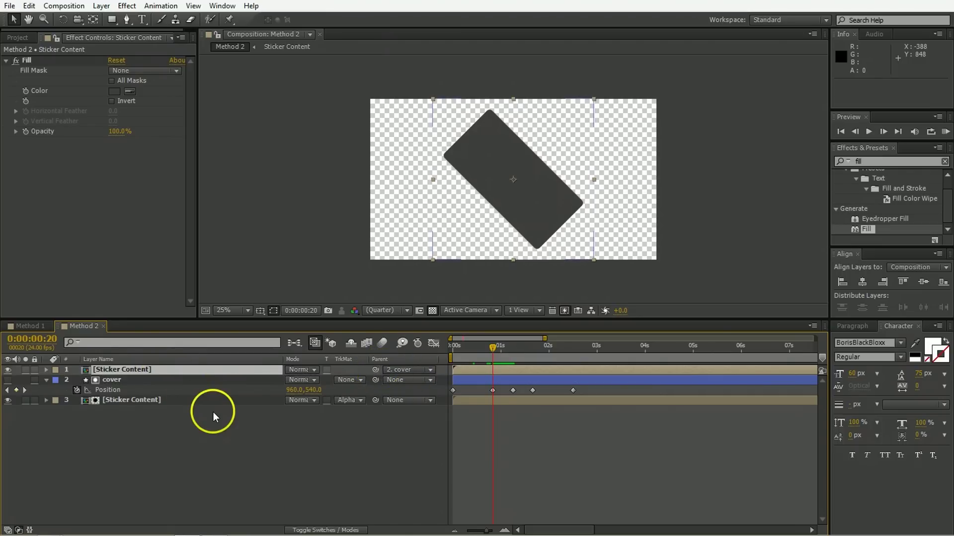
{"action": "left_click", "coordinate": [214, 413]}
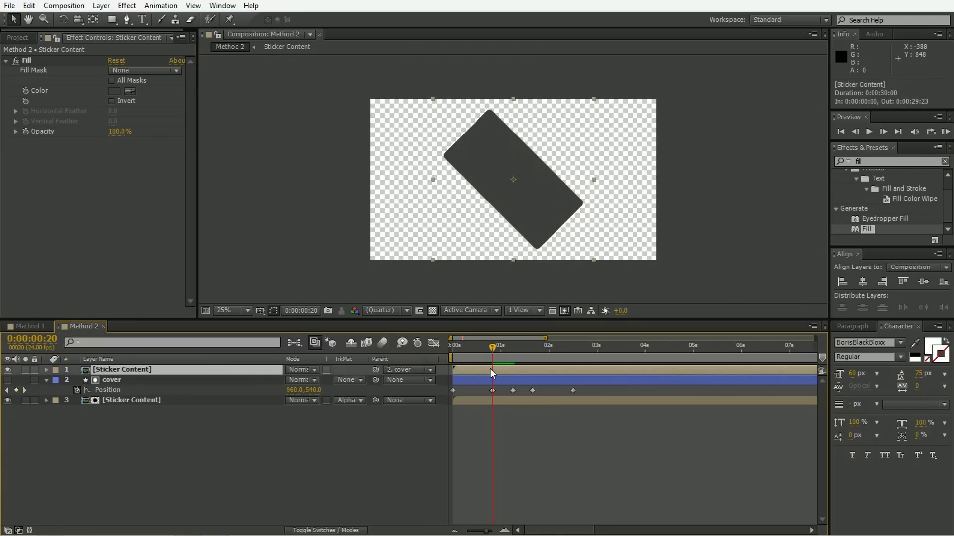
{"action": "key", "text": "p"}
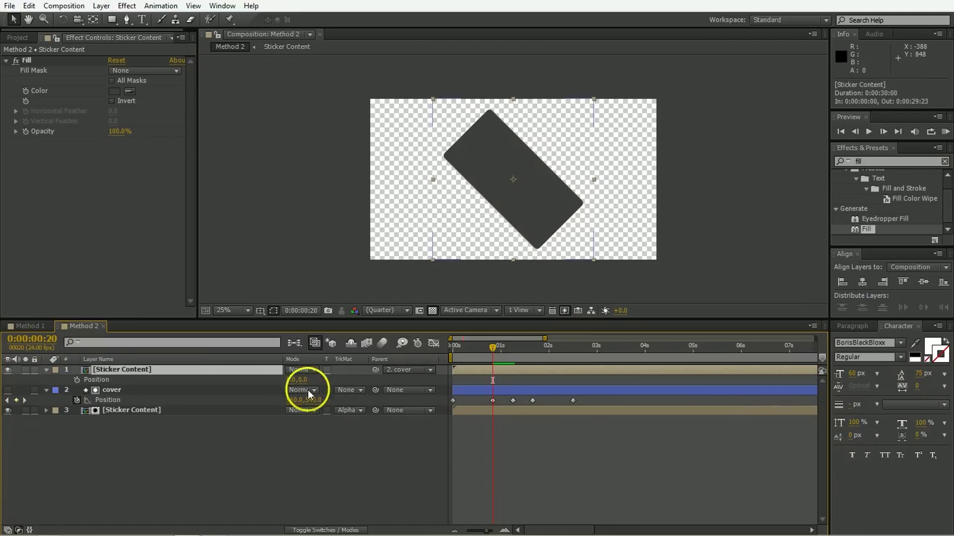
Step: Keyframe the filled Sticker Content copy's Position at 0, 0 and place that keyframe at 0:00:00:00
{"action": "left_click", "coordinate": [157, 391]}
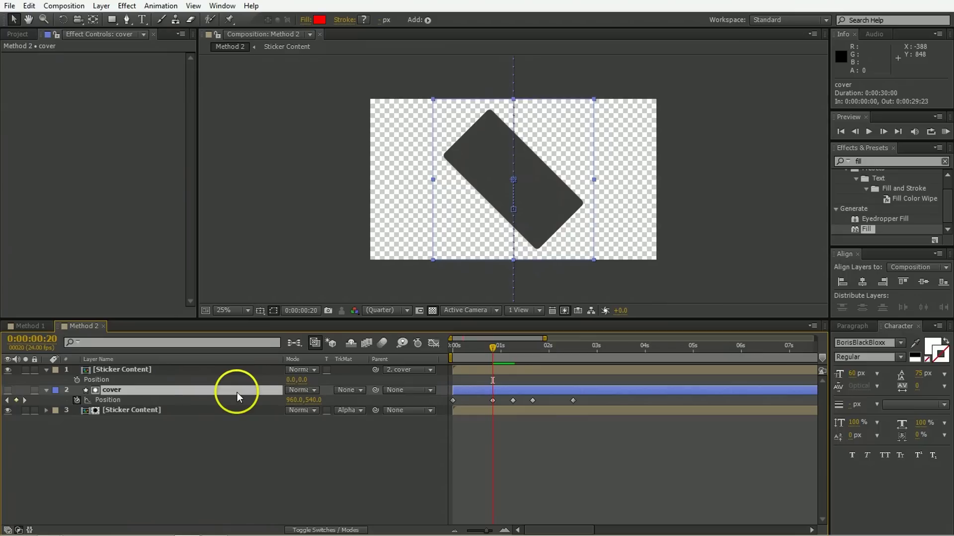
{"action": "left_click", "coordinate": [195, 374]}
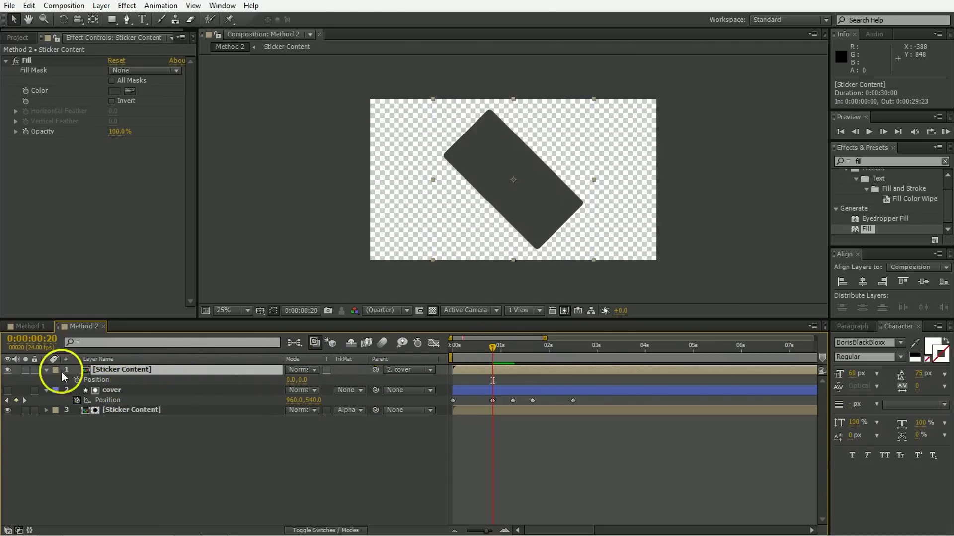
{"action": "left_click", "coordinate": [77, 380]}
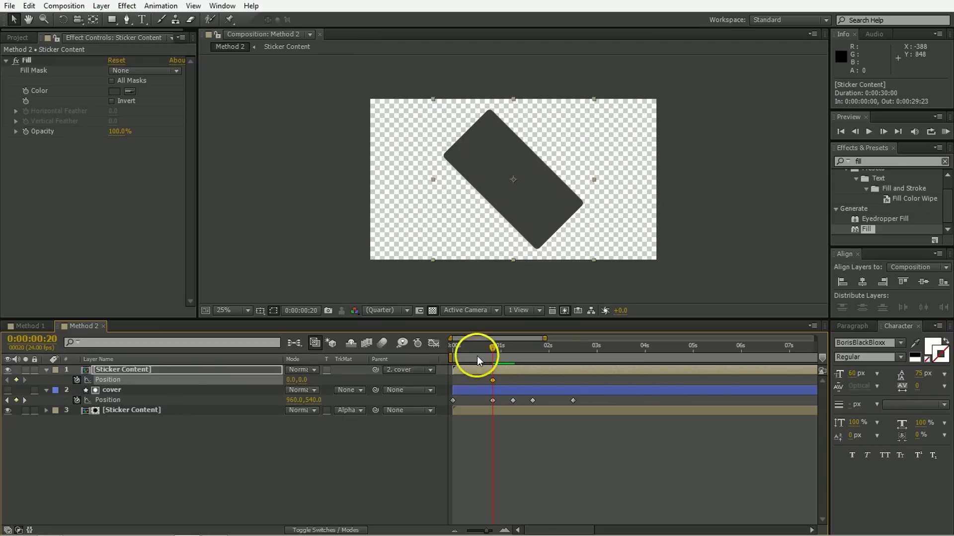
{"action": "left_click_drag", "start_coordinate": [477, 355], "coordinate": [455, 357]}
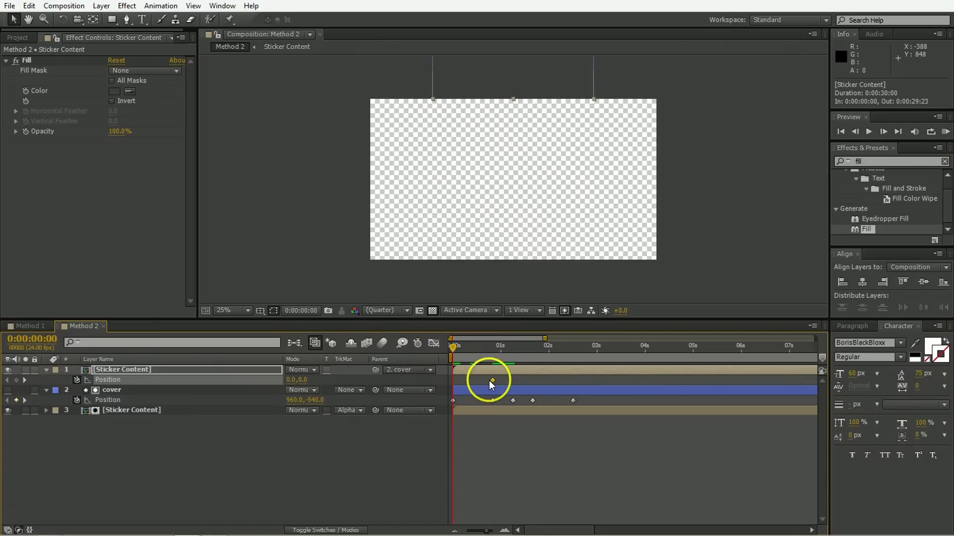
{"action": "left_click_drag", "start_coordinate": [493, 380], "coordinate": [453, 381]}
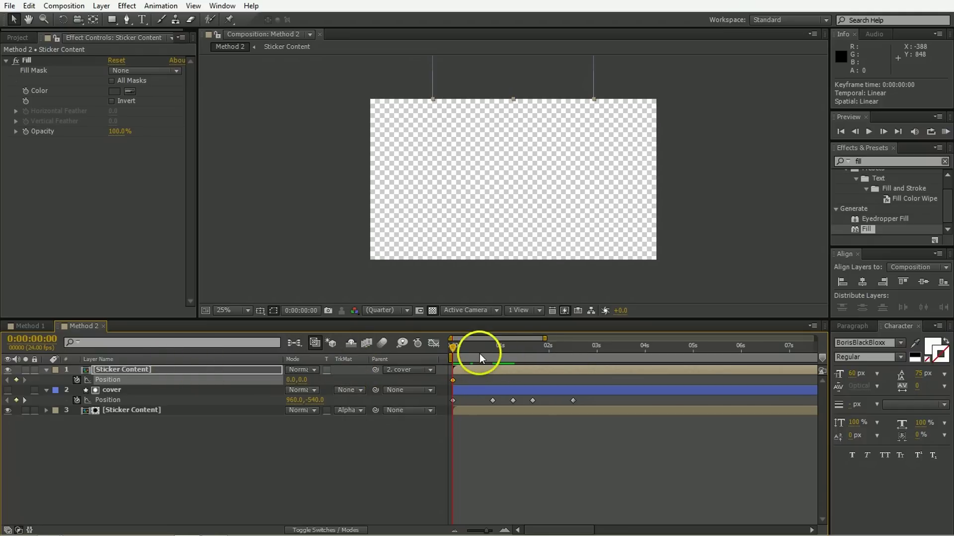
Step: At 0:00:00:20, set the filled Sticker Content copy's Y position to 1080
{"action": "left_click", "coordinate": [492, 347]}
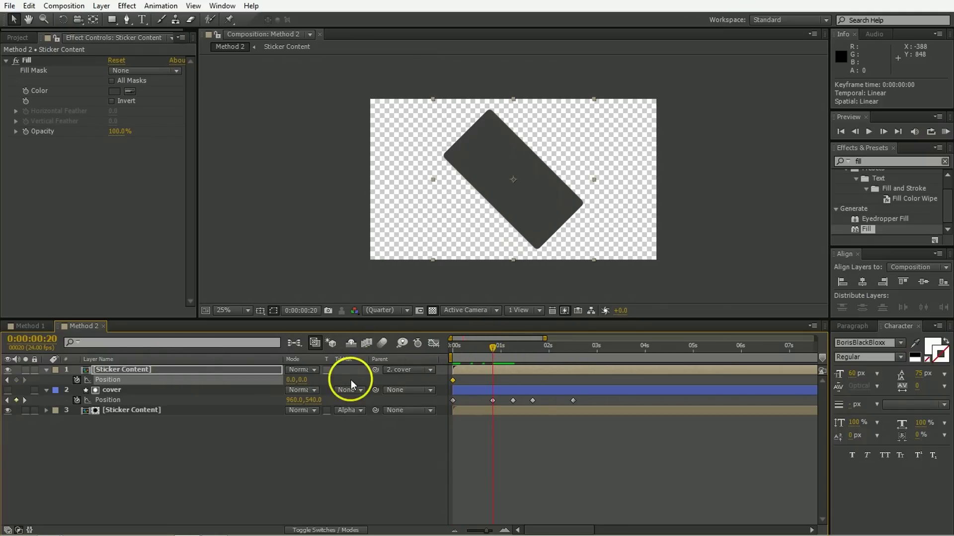
{"action": "left_click_drag", "start_coordinate": [302, 380], "coordinate": [303, 381]}
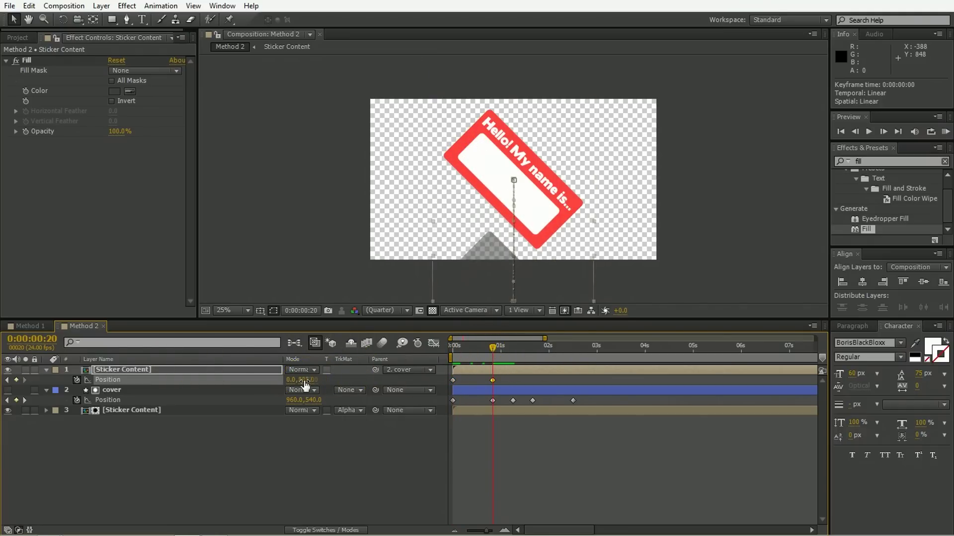
{"action": "left_click", "coordinate": [308, 380]}
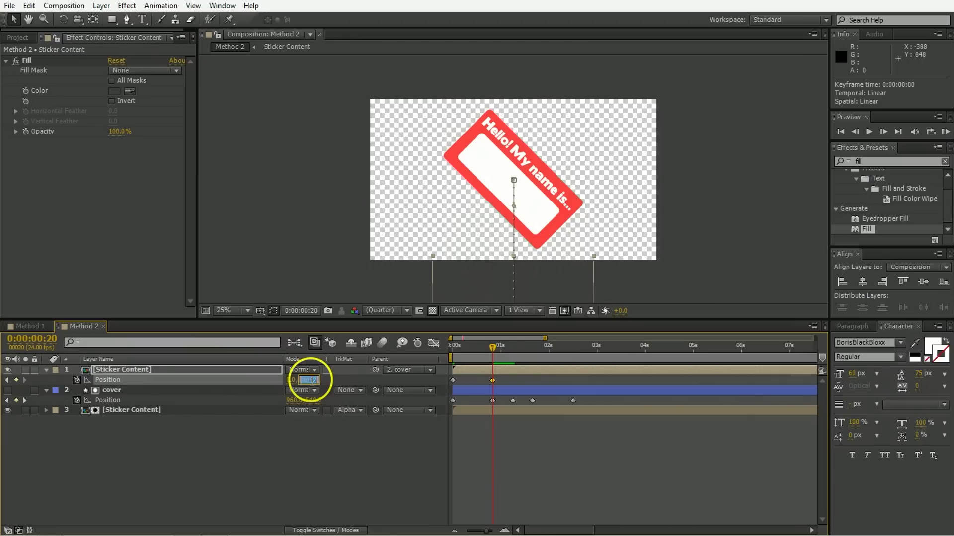
{"action": "type", "text": "1080"}
{"action": "key", "text": "Return"}
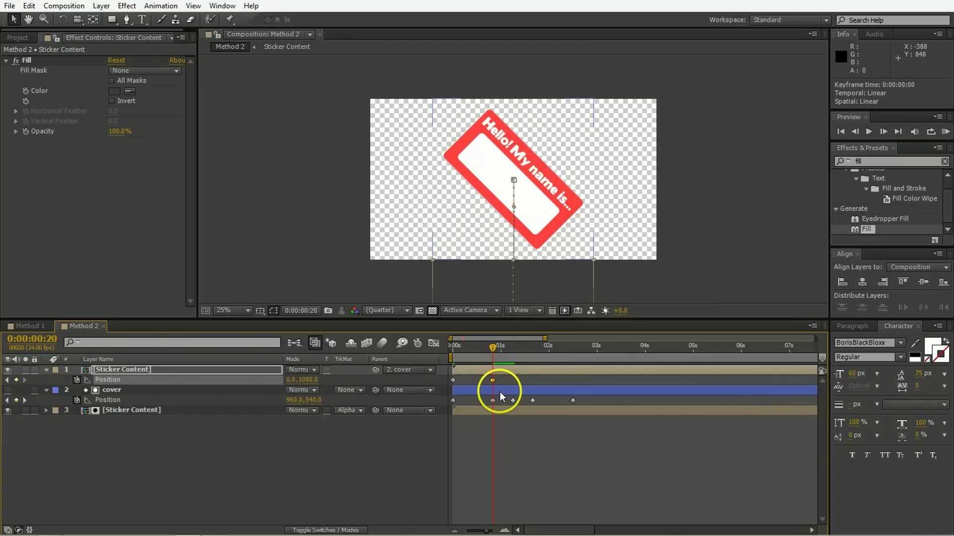
Step: Duplicate the cover layer, place the copy above the filled Sticker Content layer, and use it as that layer's Alpha Matte
{"action": "left_click", "coordinate": [500, 392]}
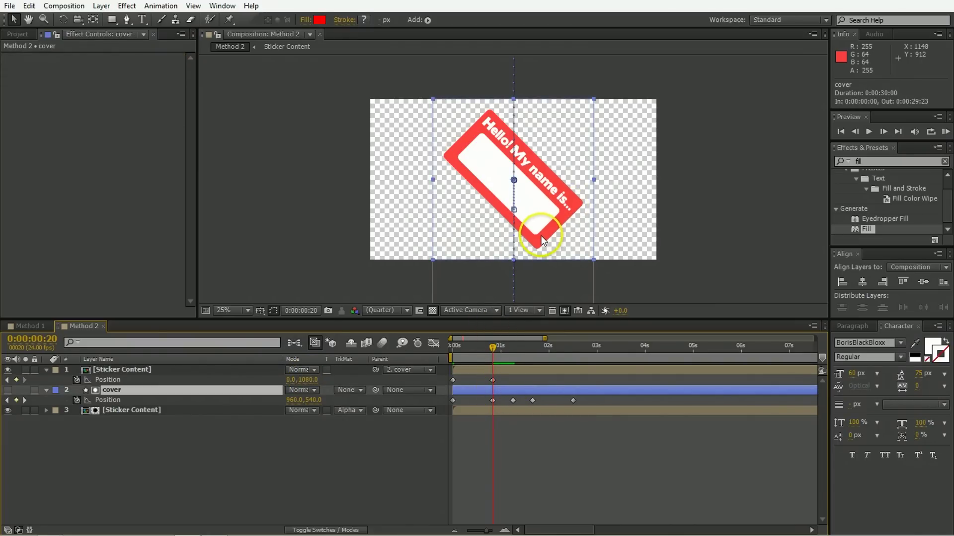
{"action": "mouse_move", "coordinate": [493, 343]}
{"action": "left_mouse_down"}
{"action": "mouse_move", "coordinate": [479, 344]}
{"action": "mouse_move", "coordinate": [492, 345]}
{"action": "left_mouse_up"}
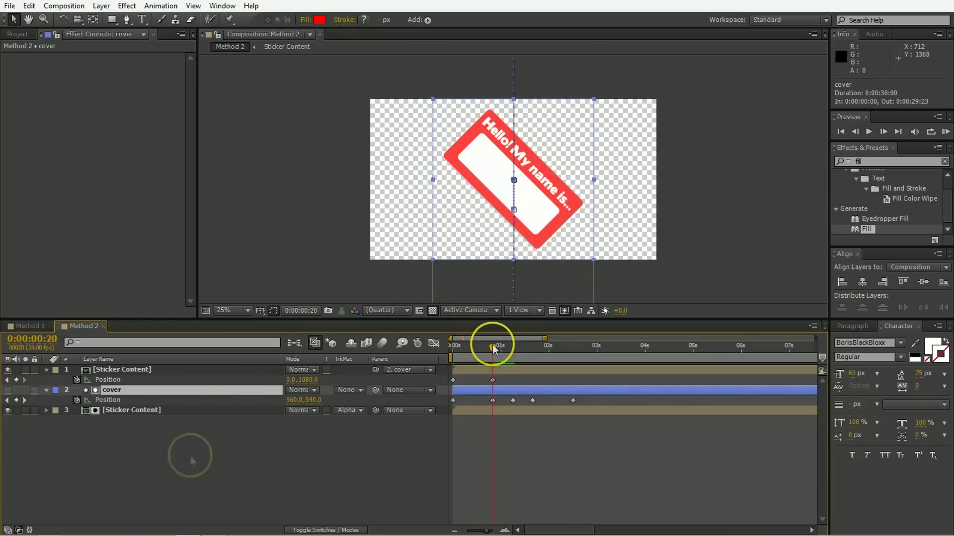
{"action": "left_click_drag", "start_coordinate": [493, 345], "coordinate": [495, 346]}
{"action": "left_click", "coordinate": [121, 389]}
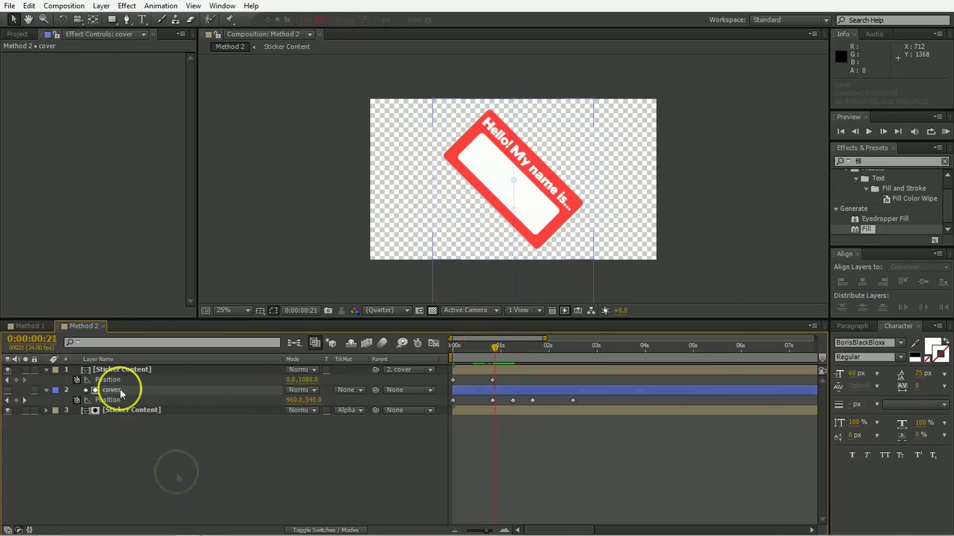
{"action": "key", "text": "ctrl+d"}
{"action": "left_click_drag", "start_coordinate": [115, 392], "coordinate": [113, 367]}
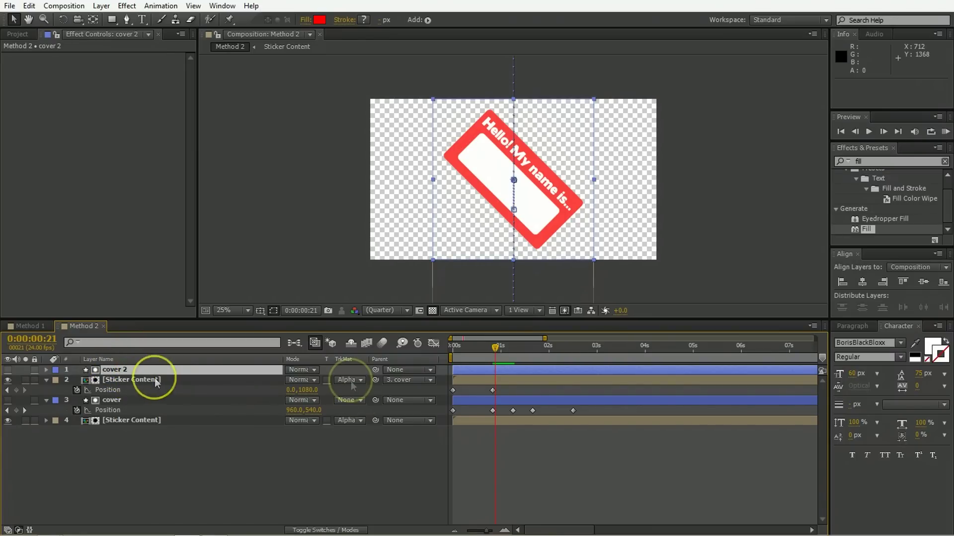
{"action": "left_click", "coordinate": [468, 380]}
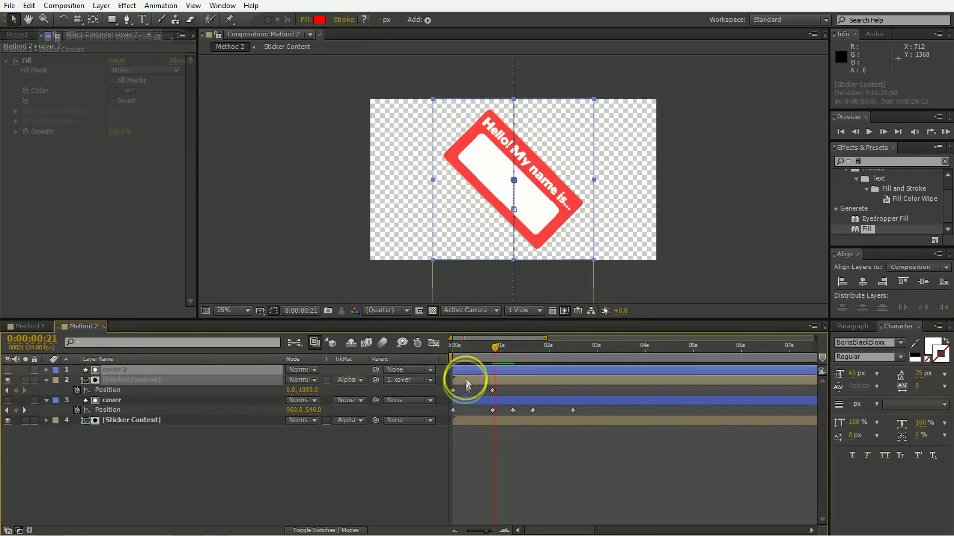
{"action": "left_click", "coordinate": [351, 380]}
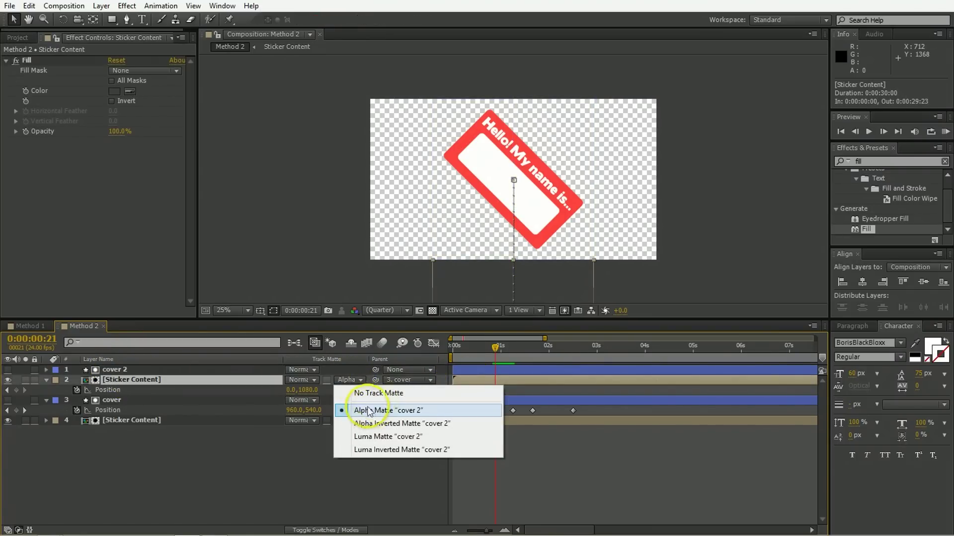
Step: Link cover 2's Position to the cover layer's Position with an expression and remove cover 2's own Position keyframes
{"action": "left_click", "coordinate": [207, 372]}
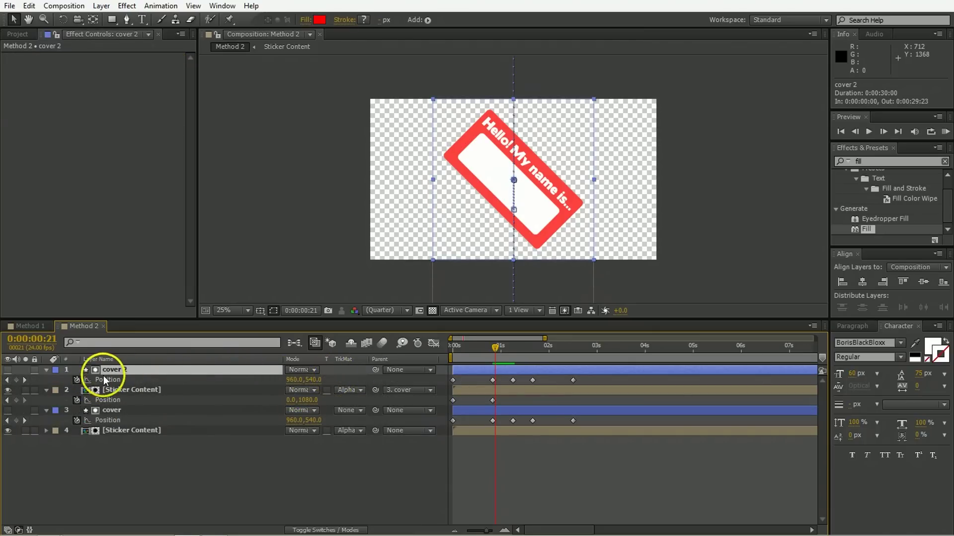
{"action": "left_click", "coordinate": [78, 381], "text": "alt"}
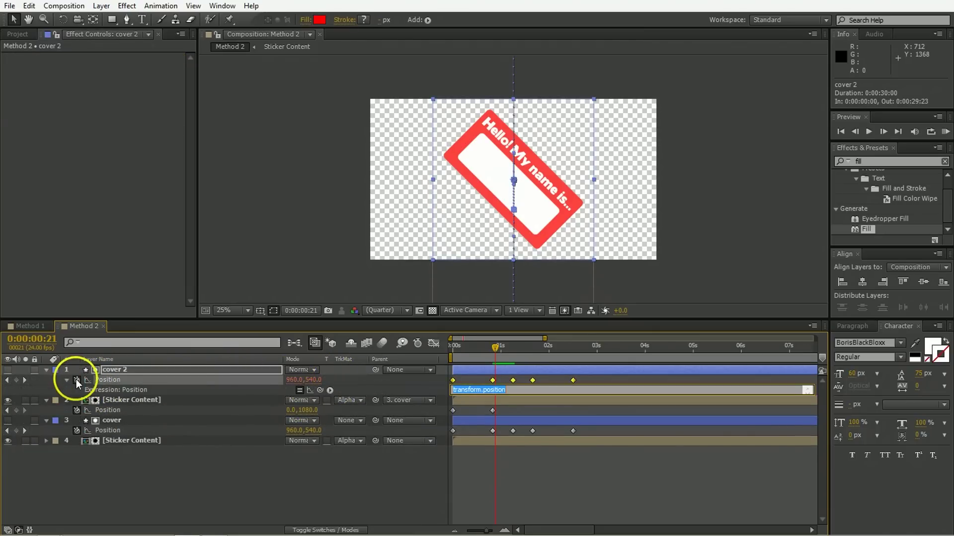
{"action": "left_click_drag", "start_coordinate": [319, 391], "coordinate": [152, 428]}
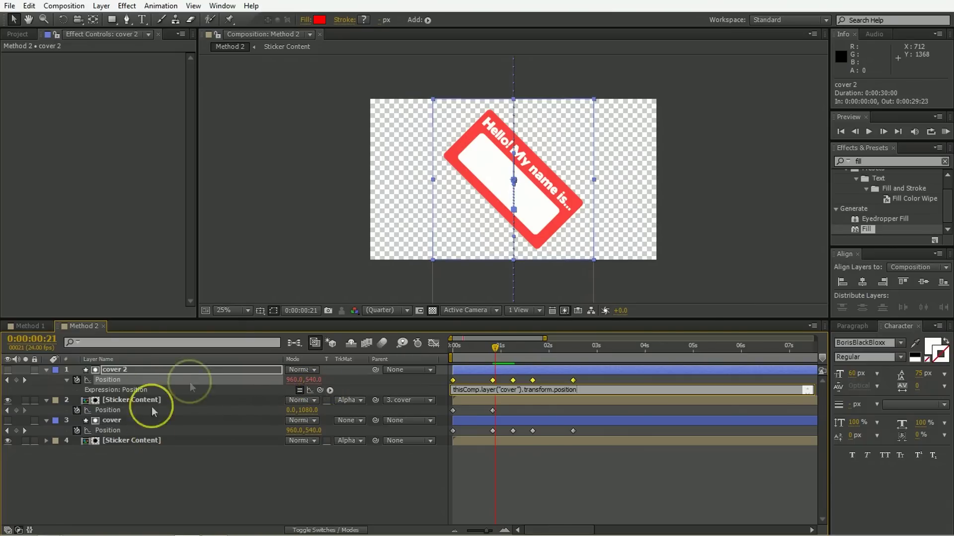
{"action": "left_click", "coordinate": [78, 381]}
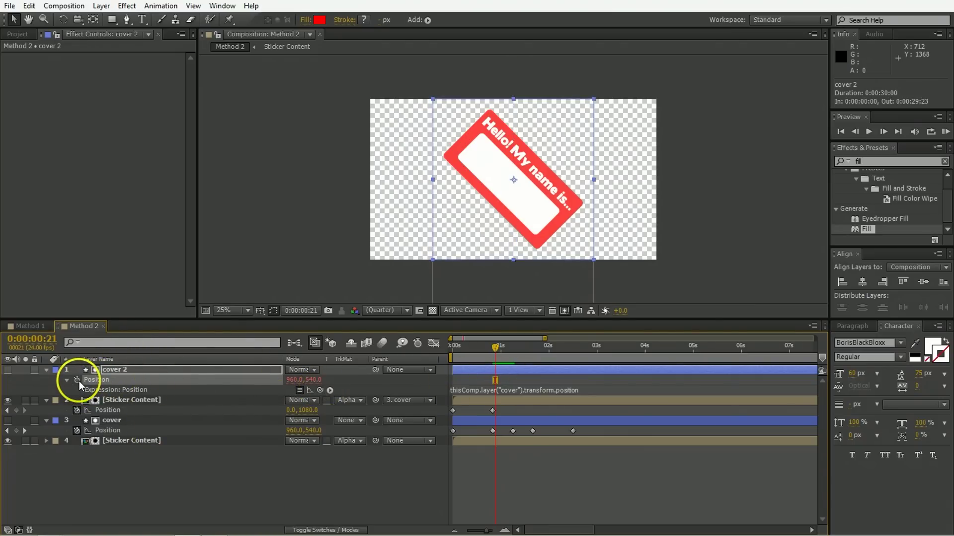
Step: Preview the start of the animation to check how the dark backside moves with the sticker reveal
{"action": "left_click", "coordinate": [515, 348]}
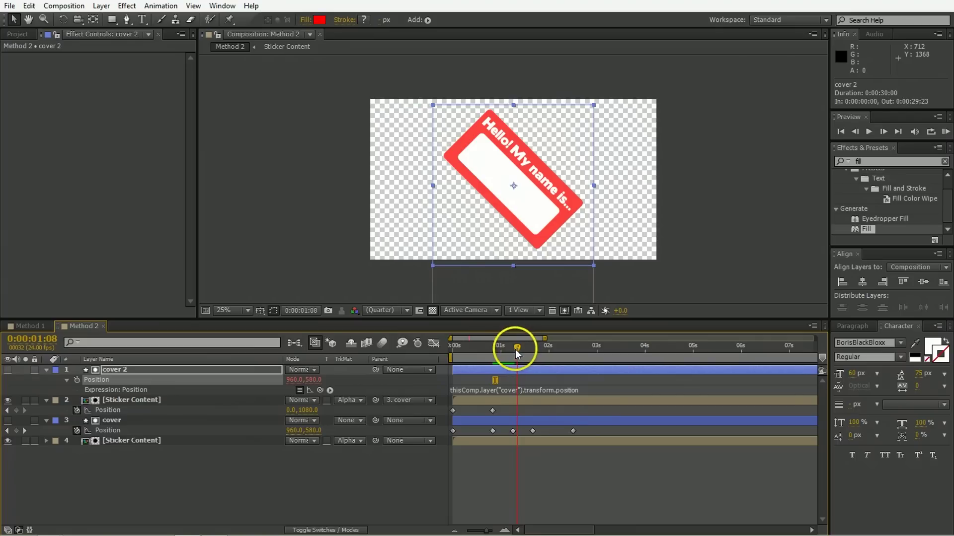
{"action": "left_click_drag", "start_coordinate": [515, 348], "coordinate": [460, 356]}
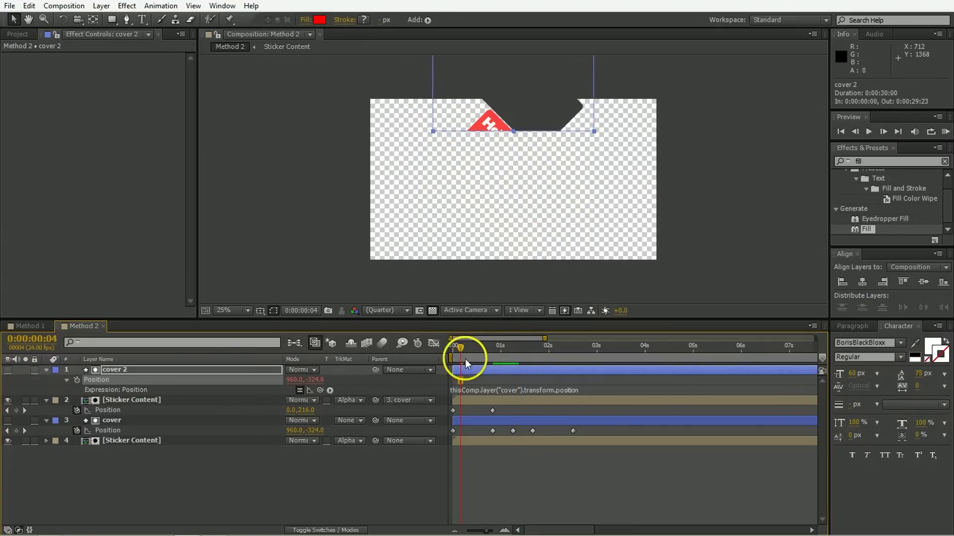
{"action": "key", "text": "space"}
{"action": "key", "text": "space"}
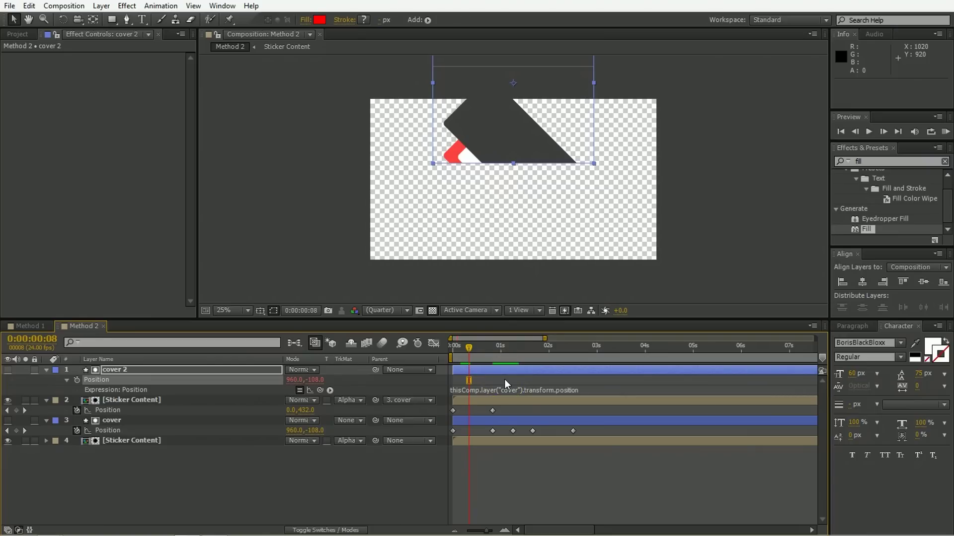
Step: Set the filled Sticker Content layer's Scale to 100, -100% to flip it vertically, and play back the result
{"action": "left_click", "coordinate": [527, 401]}
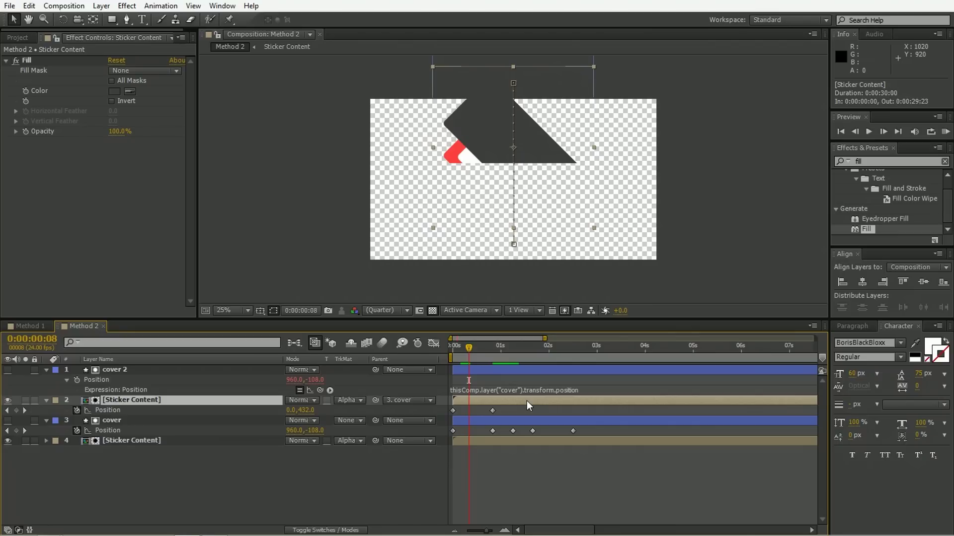
{"action": "key", "text": "s"}
{"action": "left_click", "coordinate": [289, 410]}
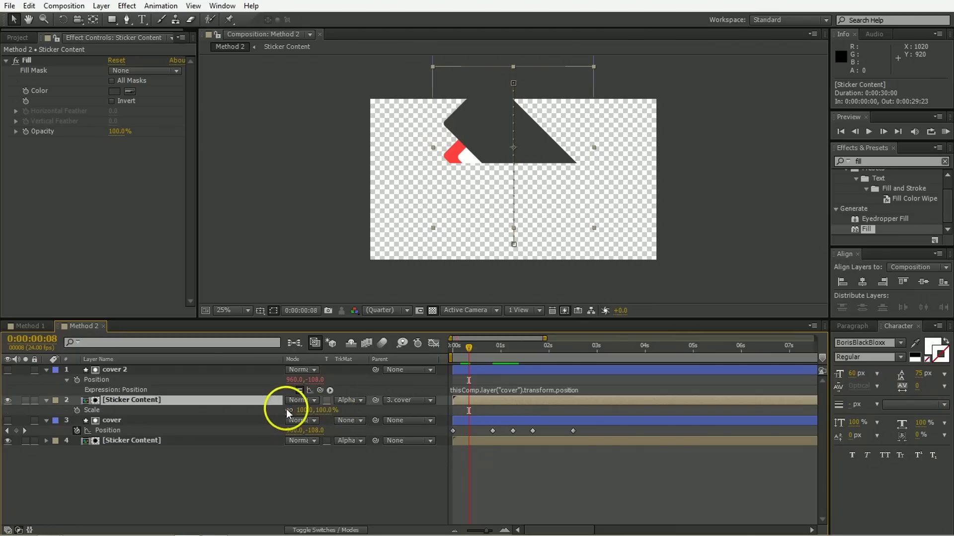
{"action": "left_click", "coordinate": [324, 411]}
{"action": "type", "text": "-100"}
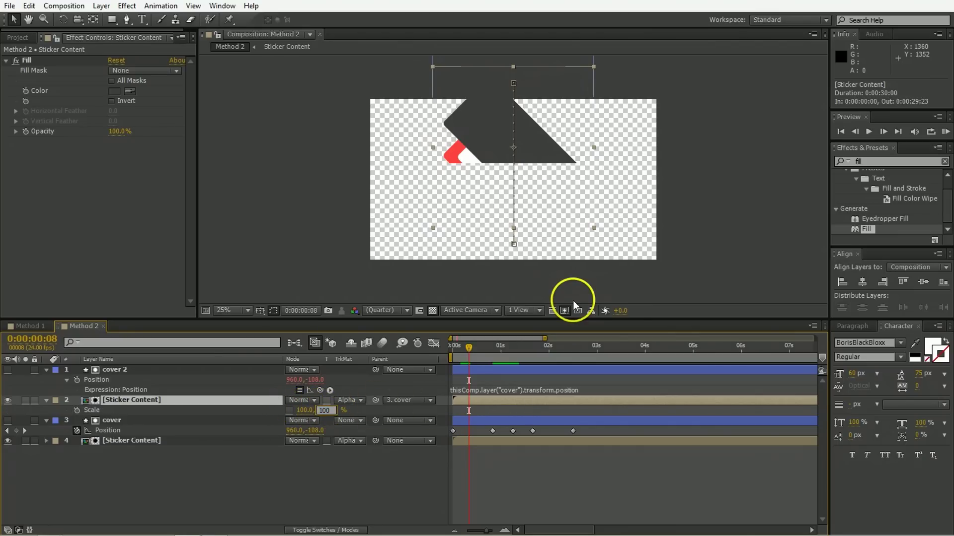
{"action": "key", "text": "Return"}
{"action": "key", "text": "space"}
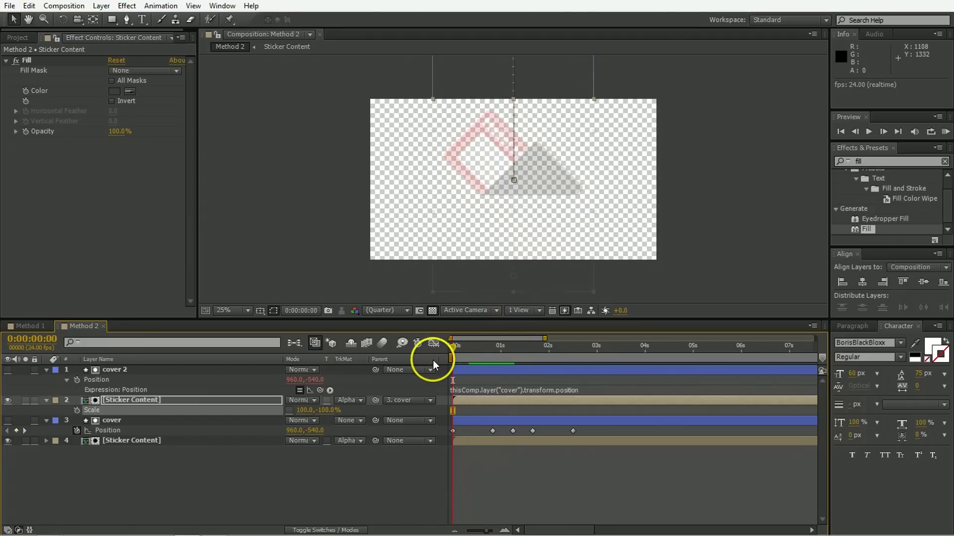
Step: At 0:00:01:16, duplicate cover 2 and the filled Sticker Content as a pair on top of the stack and reveal their Position properties
{"action": "left_click_drag", "start_coordinate": [467, 355], "coordinate": [531, 361]}
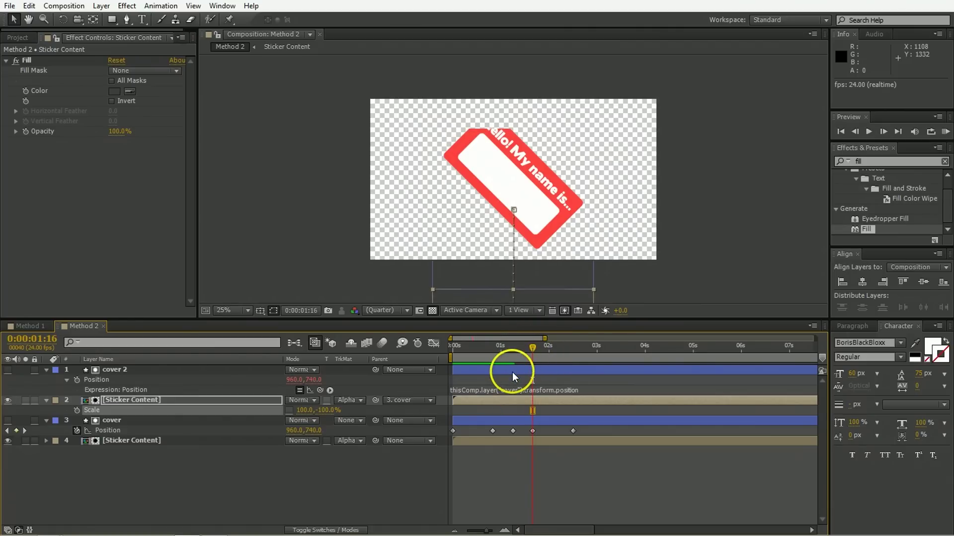
{"action": "left_click", "coordinate": [180, 374], "text": "ctrl"}
{"action": "key", "text": "ctrl+d"}
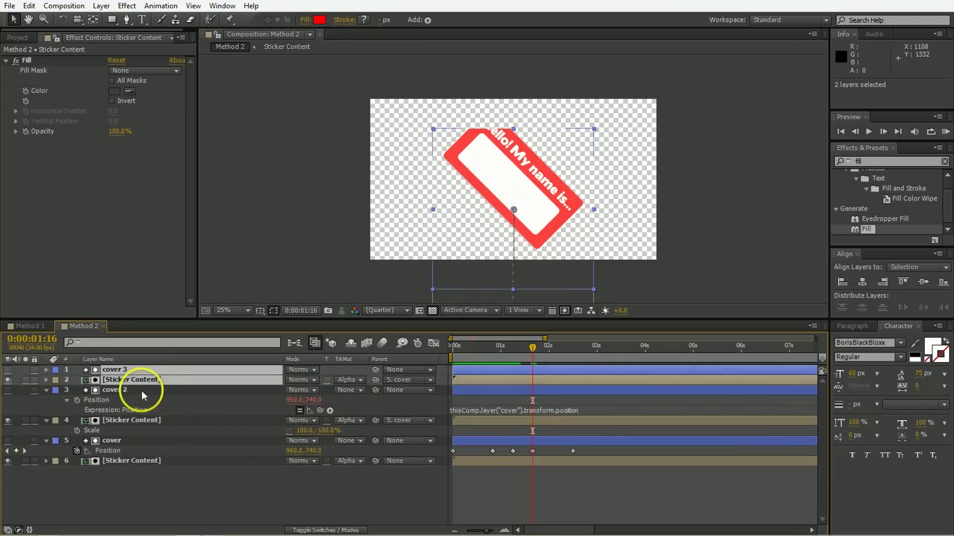
{"action": "key", "text": "u"}
{"action": "left_click", "coordinate": [505, 397]}
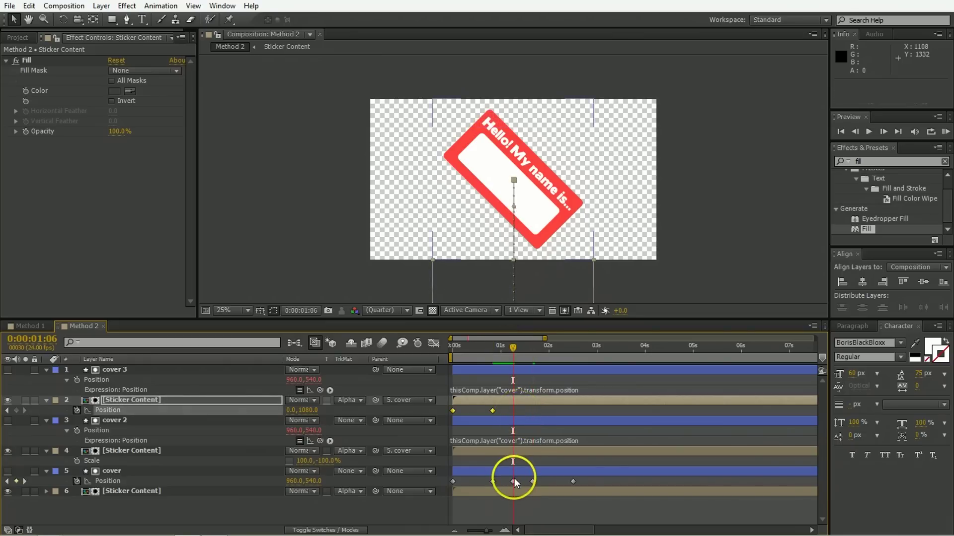
Step: At 0:00:01:06, clear the upper filled Sticker Content copy's Position keyframes and add a new keyframe at 0, -1080
{"action": "left_click", "coordinate": [514, 480]}
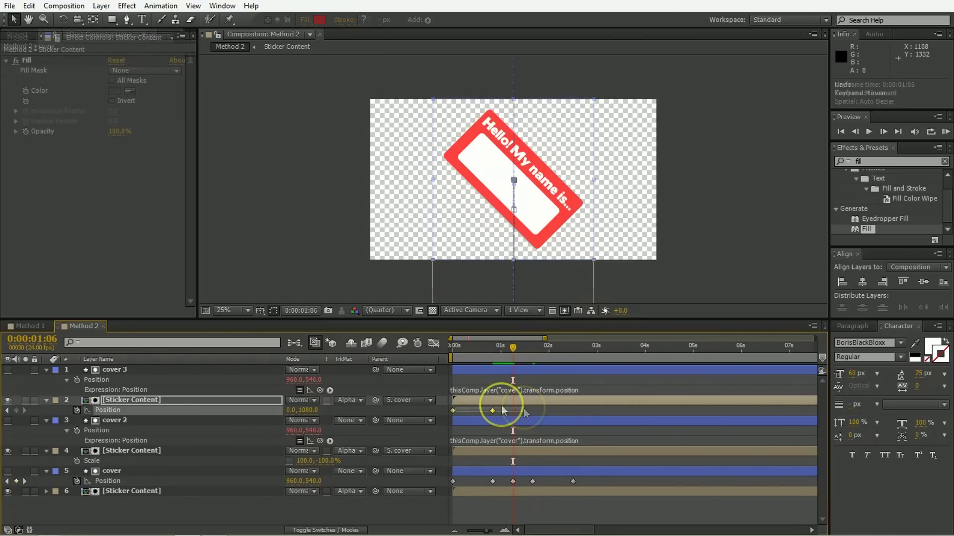
{"action": "key", "text": "Delete"}
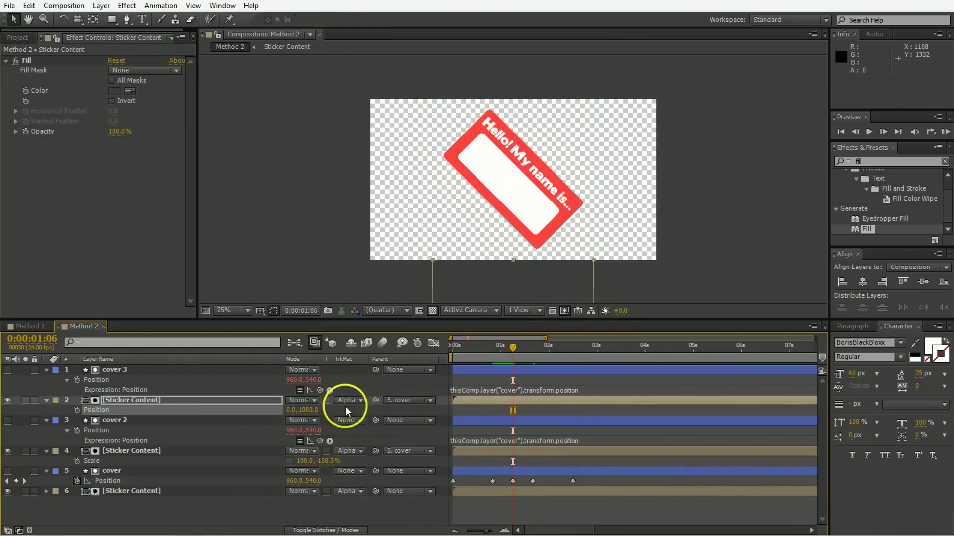
{"action": "left_click_drag", "start_coordinate": [311, 414], "coordinate": [197, 422]}
{"action": "left_click", "coordinate": [309, 411]}
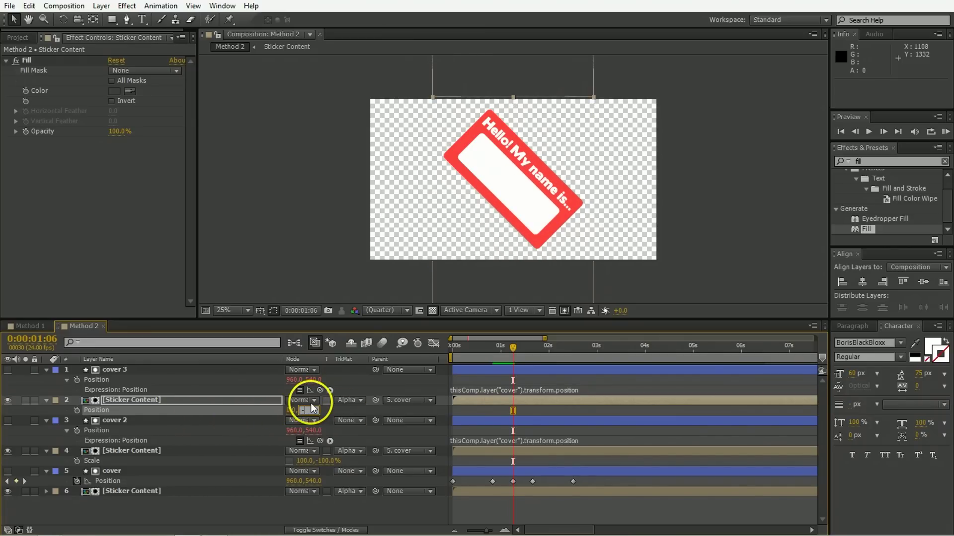
{"action": "type", "text": "-1080"}
{"action": "key", "text": "Return"}
{"action": "left_click", "coordinate": [77, 410]}
Step: At 0:00:01:16, add 200 to the upper filled Sticker Content copy's Y position, making it -880
{"action": "left_click_drag", "start_coordinate": [516, 349], "coordinate": [536, 345]}
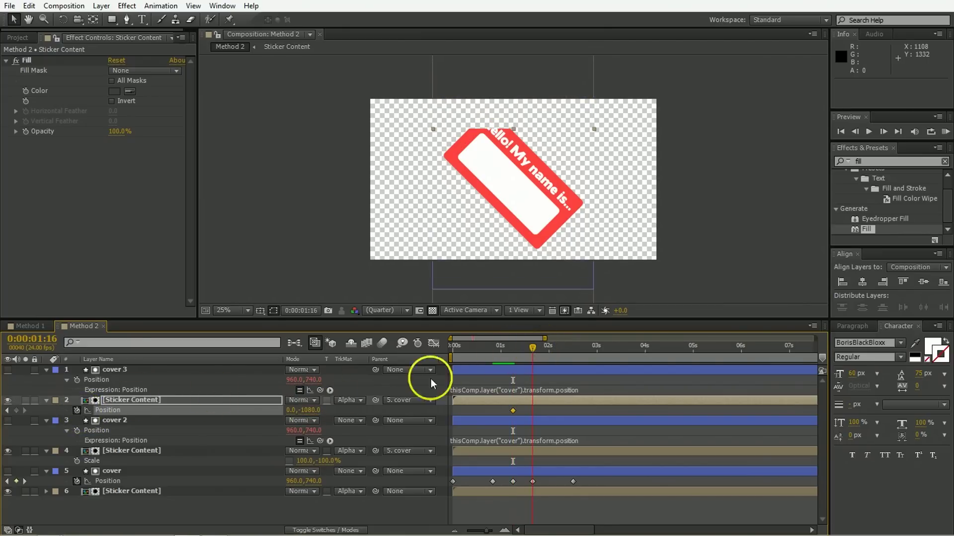
{"action": "left_click", "coordinate": [312, 410]}
{"action": "left_click", "coordinate": [321, 410]}
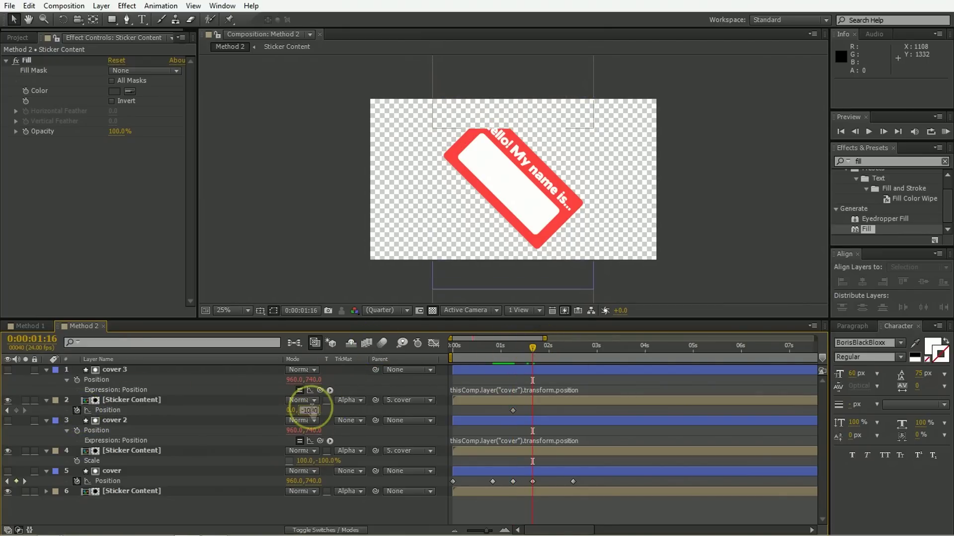
{"action": "type", "text": "+"}
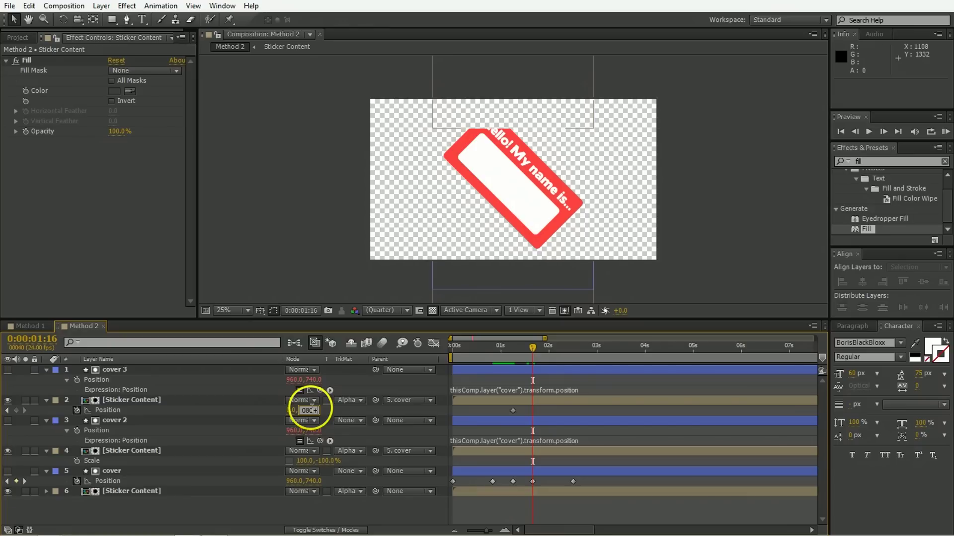
{"action": "type", "text": "200"}
{"action": "key", "text": "Return"}
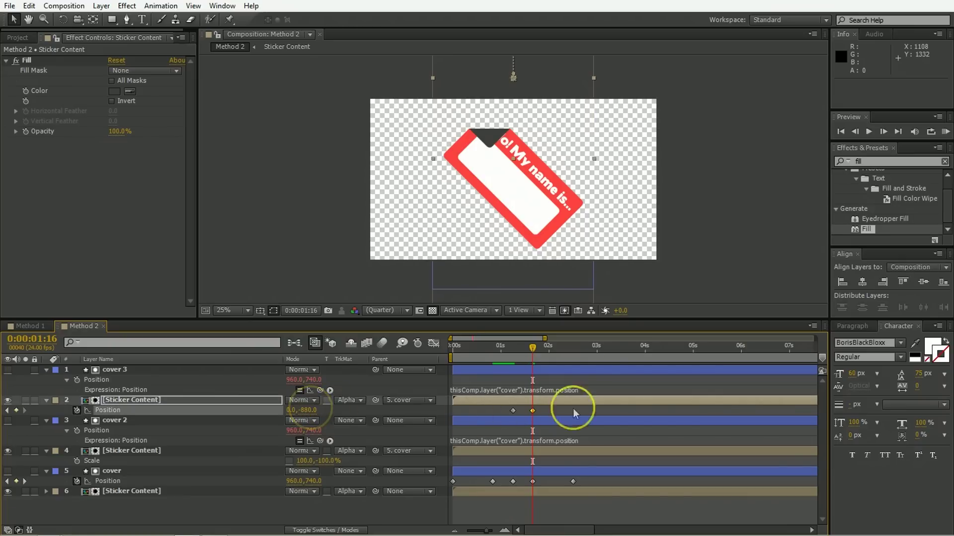
Step: At 0:00:02:12, set the upper filled Sticker Content copy's Y position to 0 and play back the animation
{"action": "left_click_drag", "start_coordinate": [541, 351], "coordinate": [573, 347]}
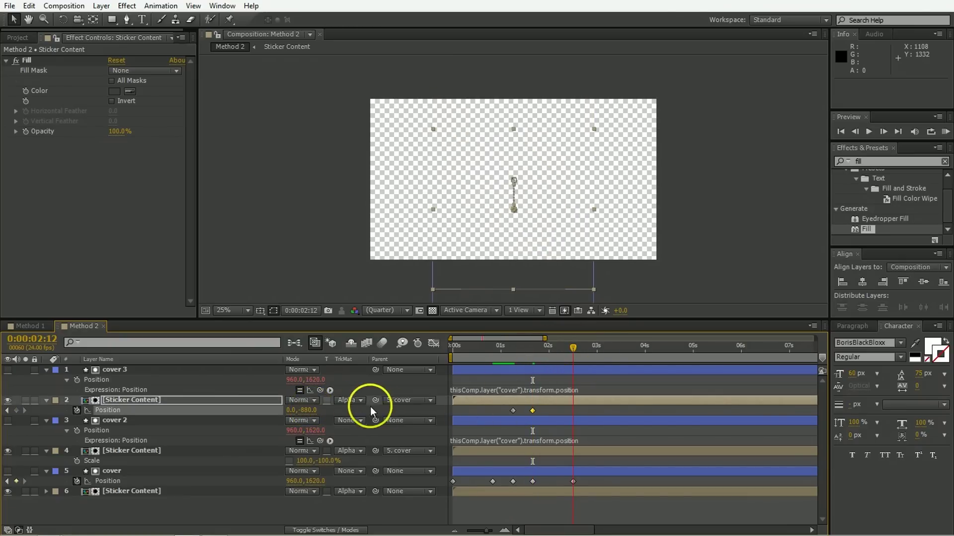
{"action": "left_click", "coordinate": [307, 411]}
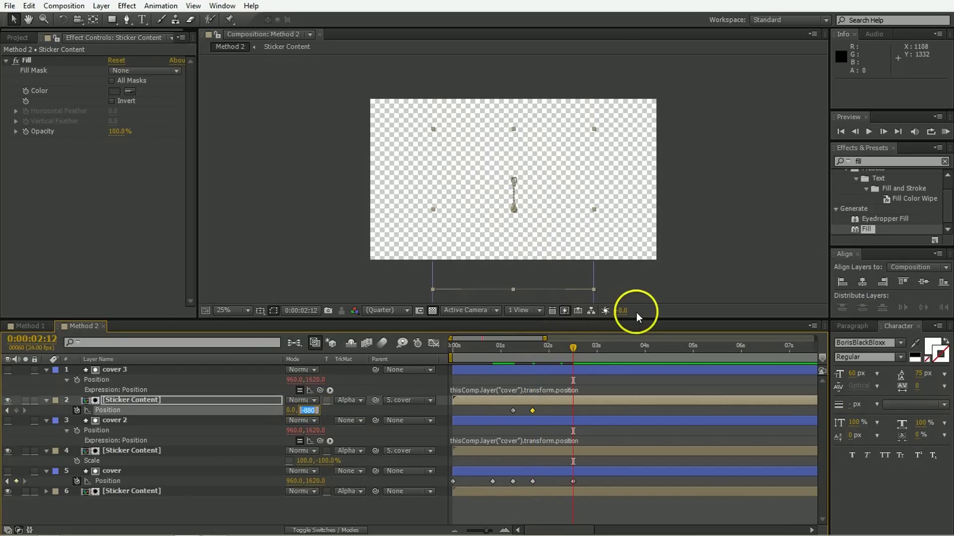
{"action": "type", "text": "0"}
{"action": "key", "text": "Return"}
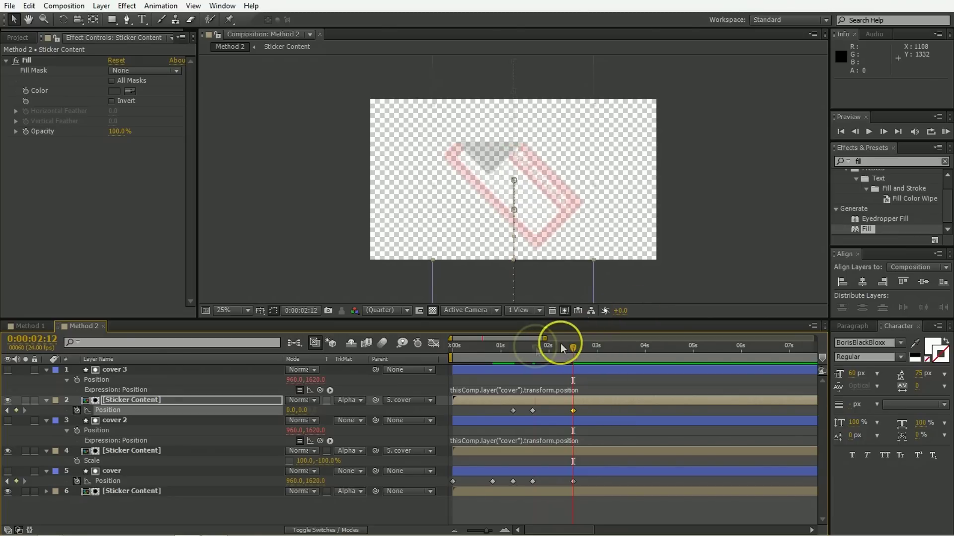
{"action": "left_click_drag", "start_coordinate": [536, 348], "coordinate": [435, 352]}
{"action": "key", "text": "space"}
{"action": "key", "text": "space"}
{"action": "key", "text": "space"}
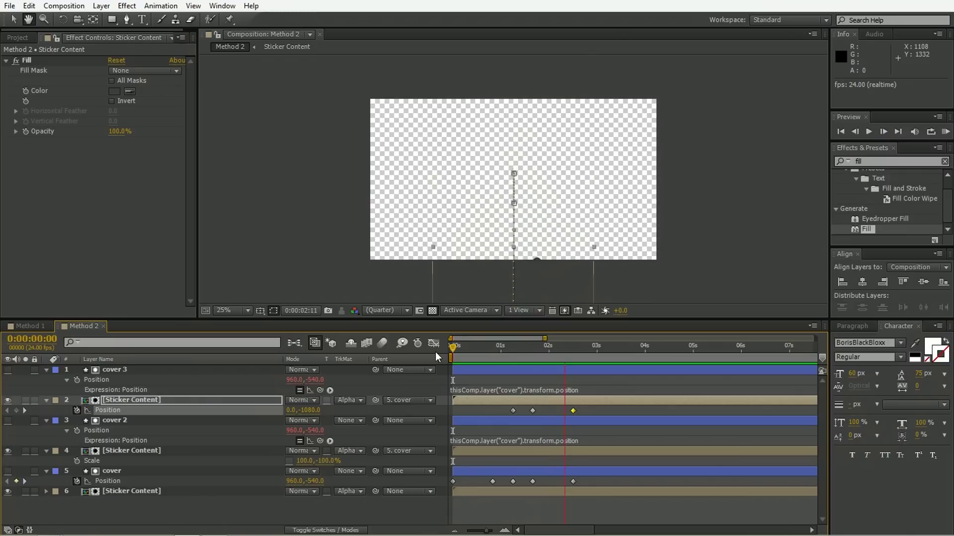
Step: Reveal all layers' keyframes and apply Easy Ease to every Position keyframe in the Graph Editor
{"action": "key", "text": "ctrl+a"}
{"action": "key", "text": "u"}
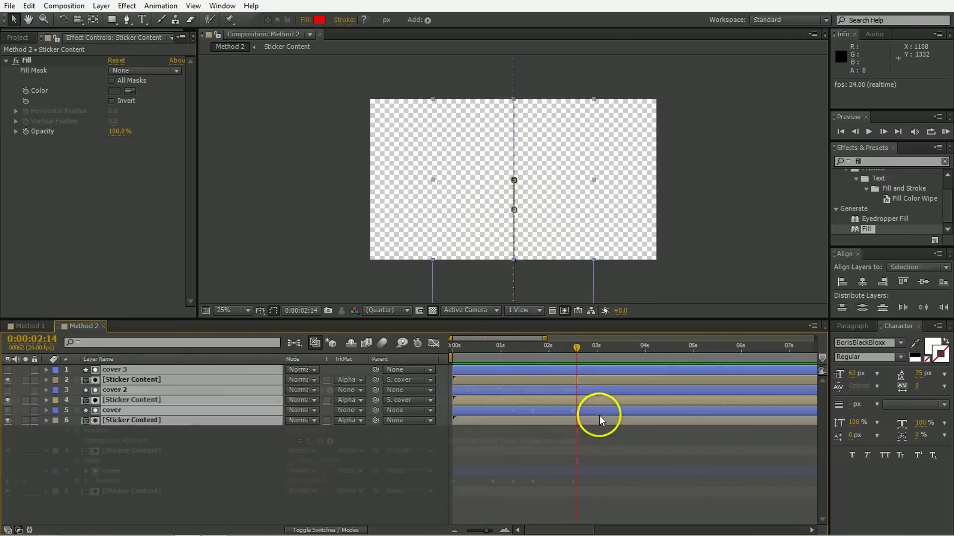
{"action": "key", "text": "u"}
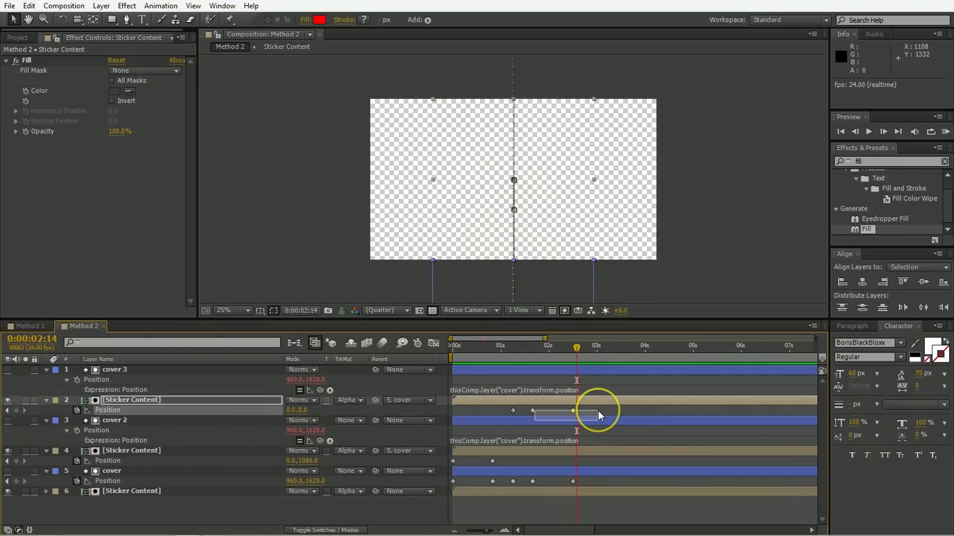
{"action": "left_click_drag", "start_coordinate": [598, 415], "coordinate": [598, 415]}
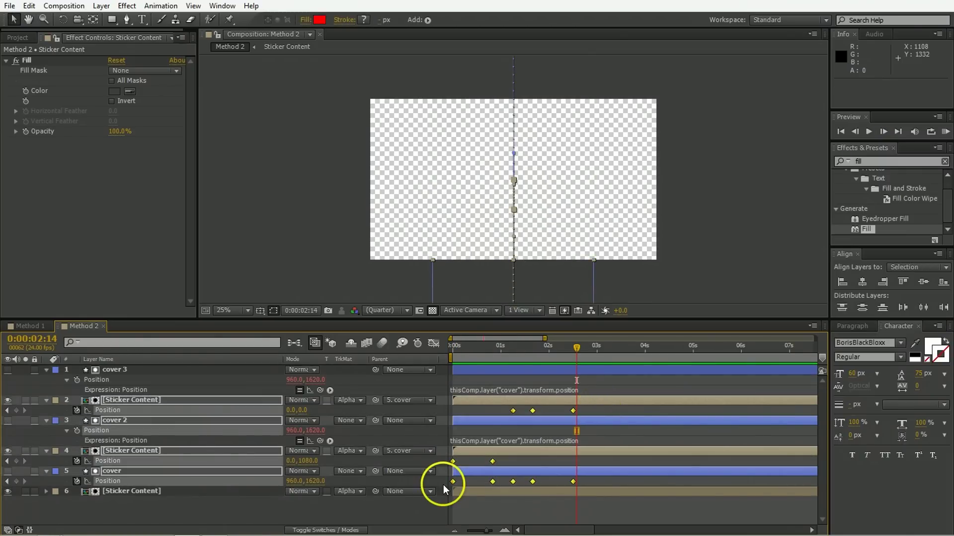
{"action": "left_click", "coordinate": [435, 344]}
{"action": "left_click_drag", "start_coordinate": [569, 380], "coordinate": [394, 499]}
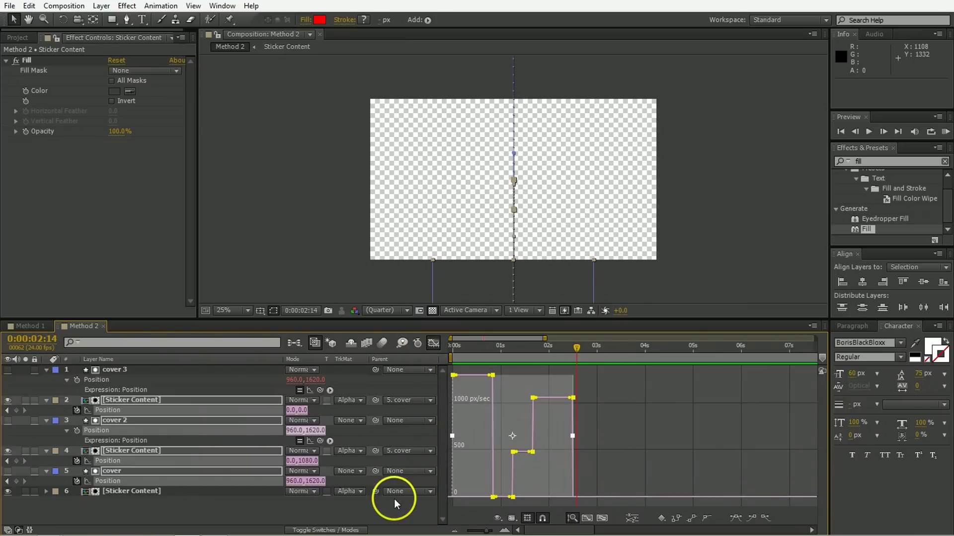
{"action": "left_click", "coordinate": [736, 518]}
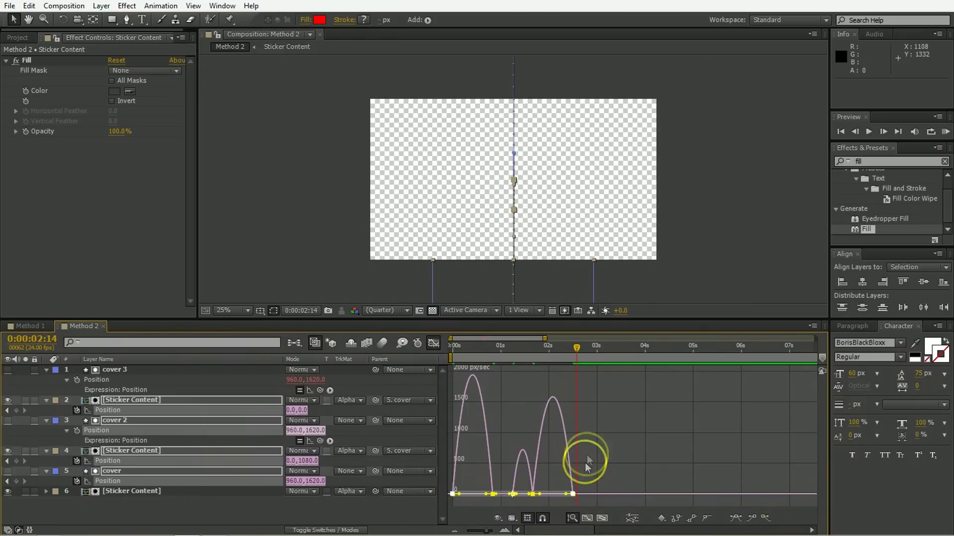
{"action": "left_click", "coordinate": [596, 470]}
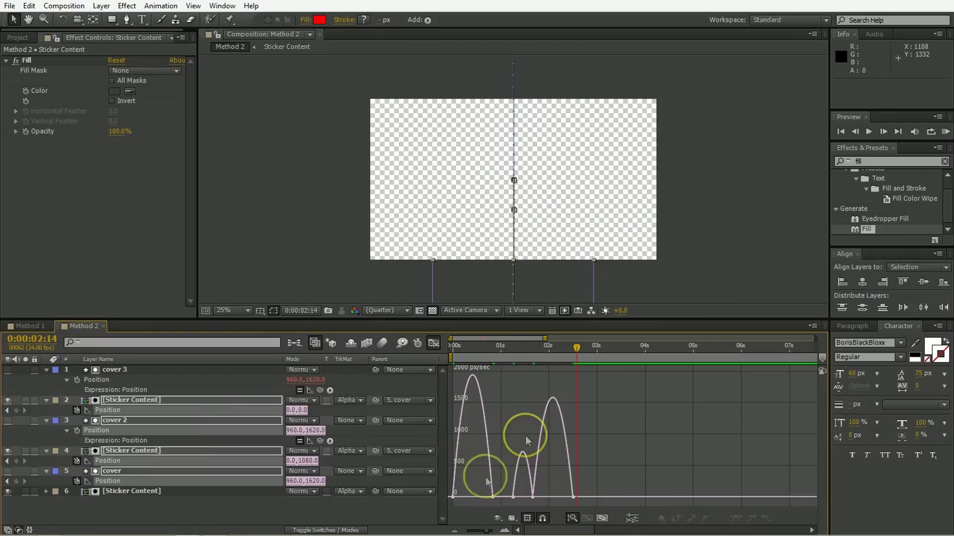
Step: Reshape the Position speed curves to peak early in the first two moves and late in the last, and preview the animation
{"action": "left_click_drag", "start_coordinate": [526, 437], "coordinate": [433, 503]}
{"action": "left_click_drag", "start_coordinate": [527, 491], "coordinate": [473, 497]}
{"action": "left_click", "coordinate": [541, 490]}
{"action": "mouse_move", "coordinate": [541, 494]}
{"action": "left_mouse_down"}
{"action": "mouse_move", "coordinate": [563, 494]}
{"action": "mouse_move", "coordinate": [545, 485]}
{"action": "mouse_move", "coordinate": [539, 496]}
{"action": "mouse_move", "coordinate": [553, 493]}
{"action": "left_mouse_up"}
{"action": "key", "text": "ctrl+z"}
{"action": "left_click", "coordinate": [573, 493]}
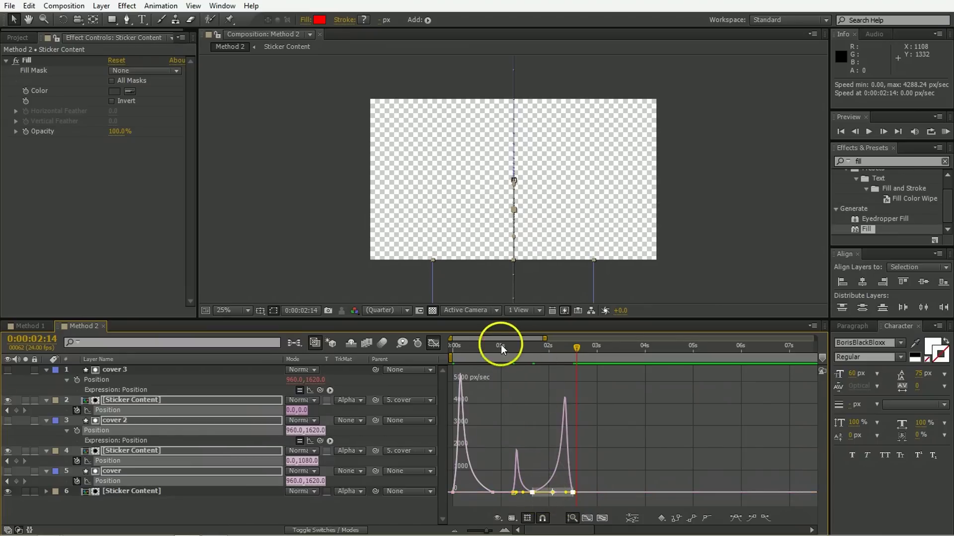
{"action": "left_click", "coordinate": [421, 344]}
{"action": "key", "text": "KP_0"}
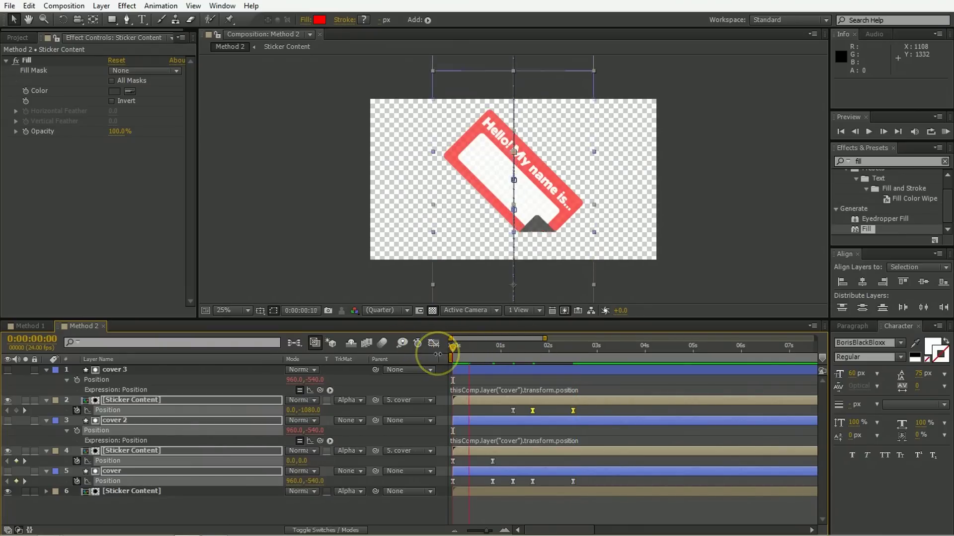
Step: Collapse all layers' properties and add a new null object on top of the Method 2 layer stack
{"action": "left_click_drag", "start_coordinate": [452, 346], "coordinate": [491, 350]}
{"action": "key", "text": "ctrl+a"}
{"action": "key", "text": "u"}
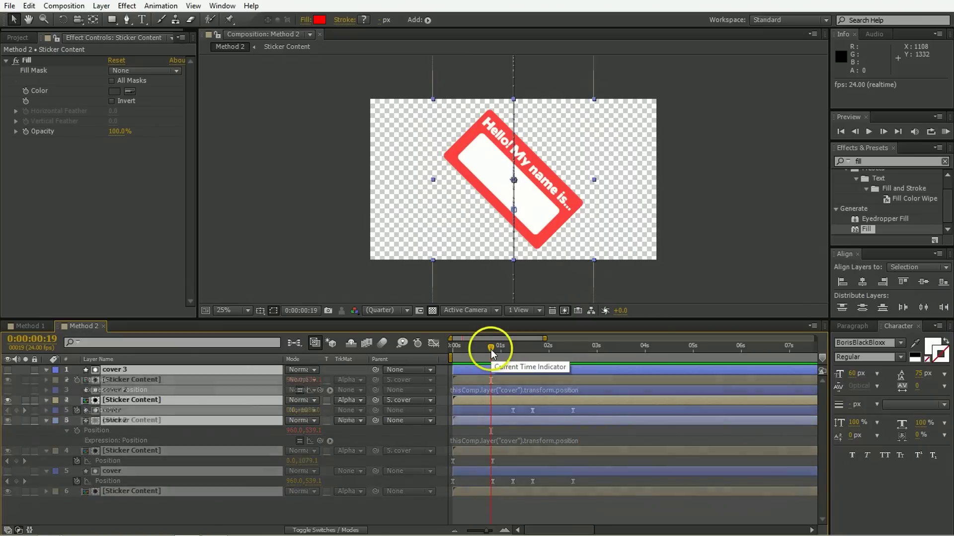
{"action": "left_click", "coordinate": [282, 470]}
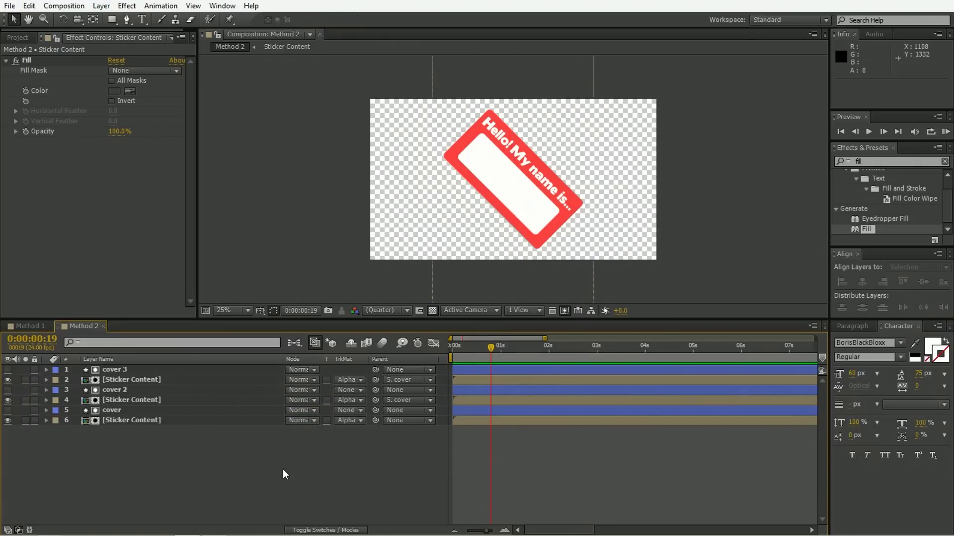
{"action": "right_click", "coordinate": [136, 437]}
{"action": "mouse_move", "coordinate": [203, 320]}
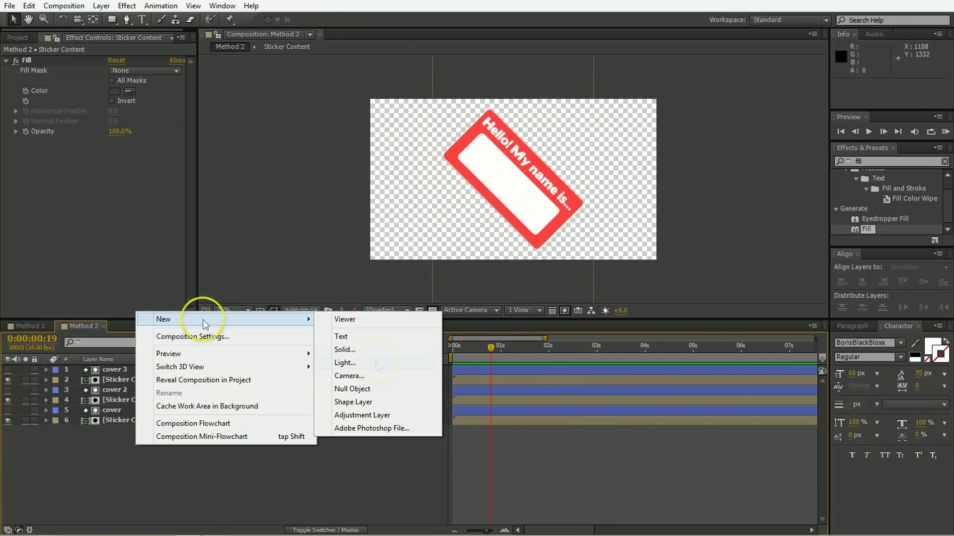
{"action": "left_click", "coordinate": [378, 389]}
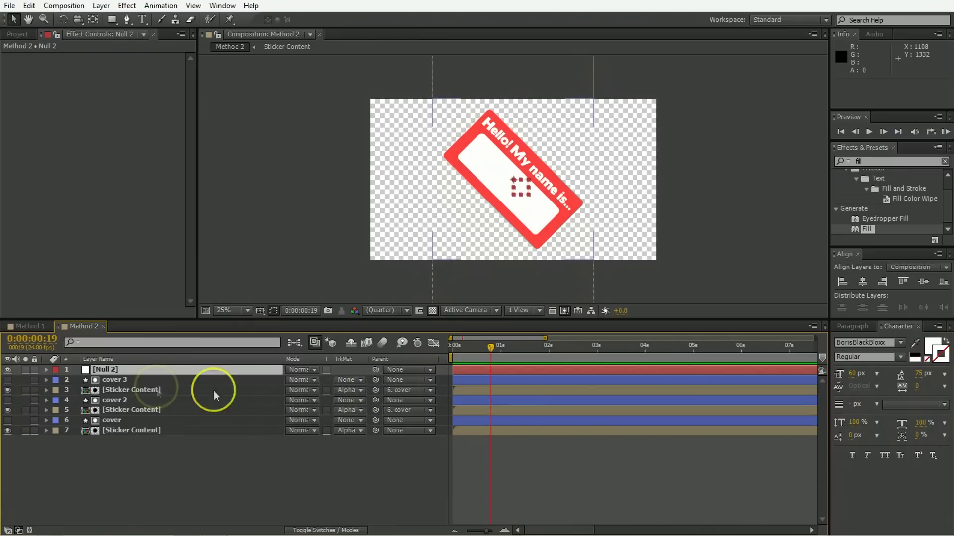
Step: Parent cover, cover 2, cover 3 and the bottom Sticker Content layer to the new null
{"action": "left_click", "coordinate": [139, 381], "text": "ctrl"}
{"action": "left_click", "coordinate": [140, 400], "text": "ctrl"}
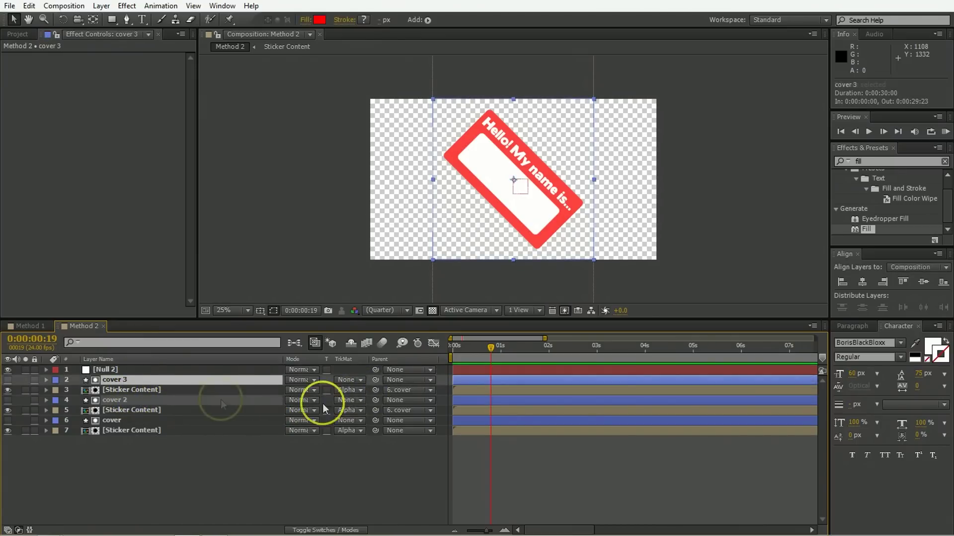
{"action": "left_click", "coordinate": [185, 423], "text": "ctrl"}
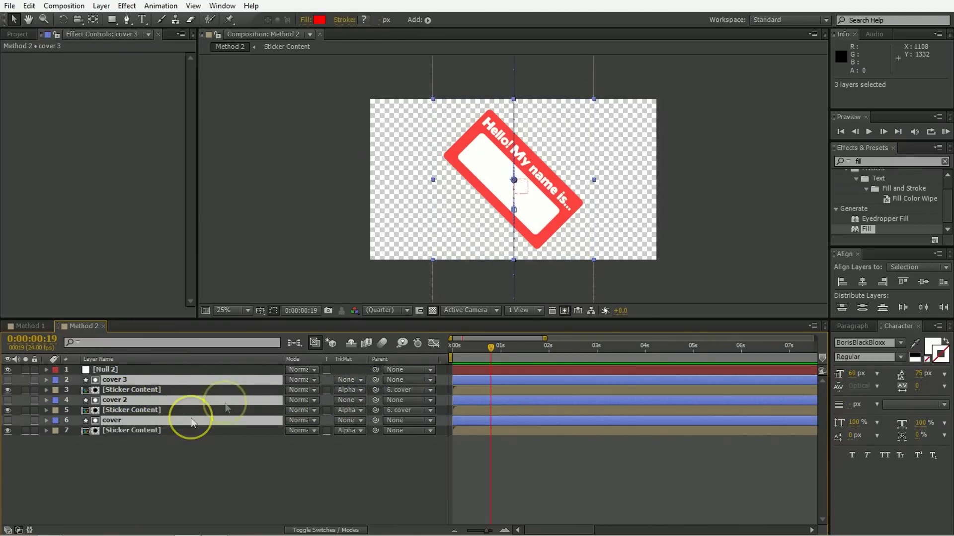
{"action": "left_click", "coordinate": [208, 428], "text": "ctrl"}
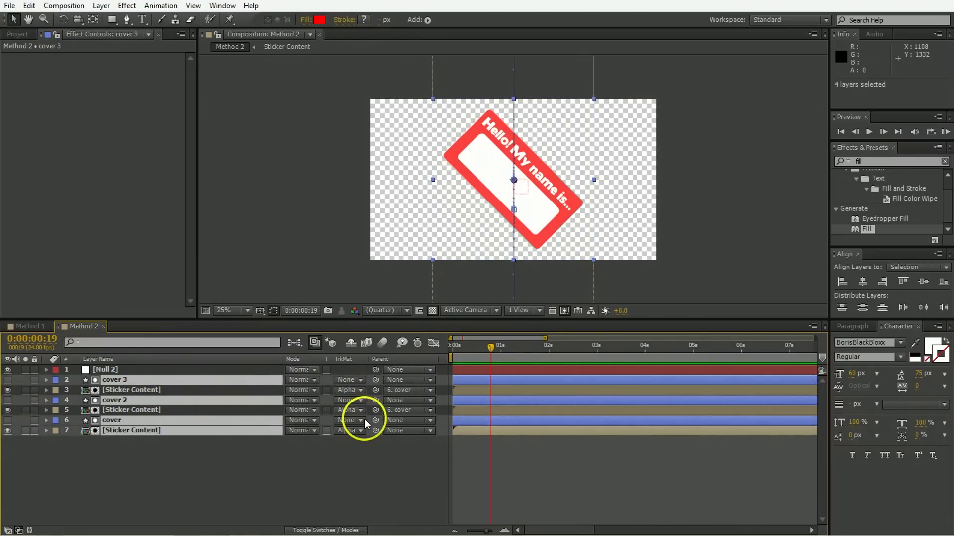
{"action": "left_click_drag", "start_coordinate": [376, 421], "coordinate": [145, 371]}
Step: Set the new null's Rotation to -16° to change the peel direction, and play back the animation
{"action": "key", "text": "r"}
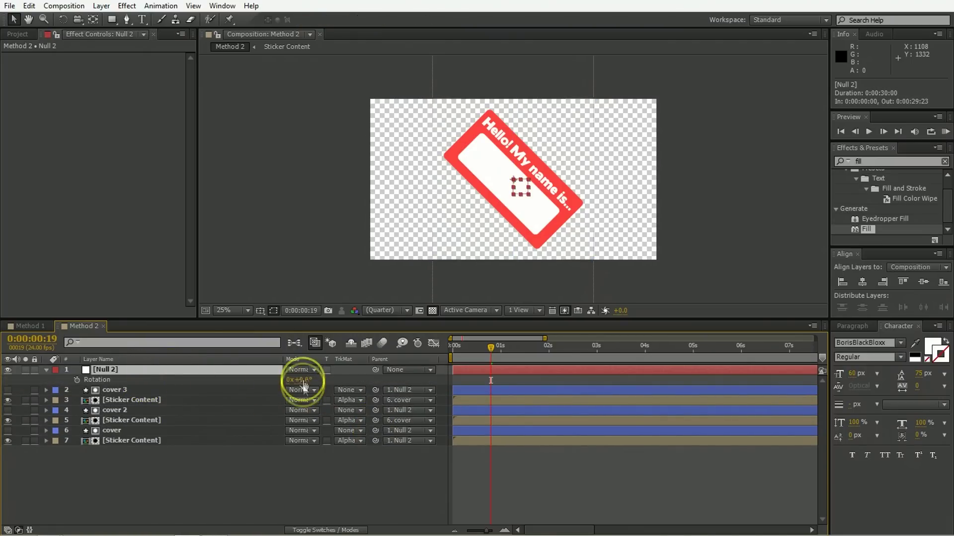
{"action": "left_click_drag", "start_coordinate": [301, 380], "coordinate": [304, 384]}
{"action": "left_click", "coordinate": [453, 347]}
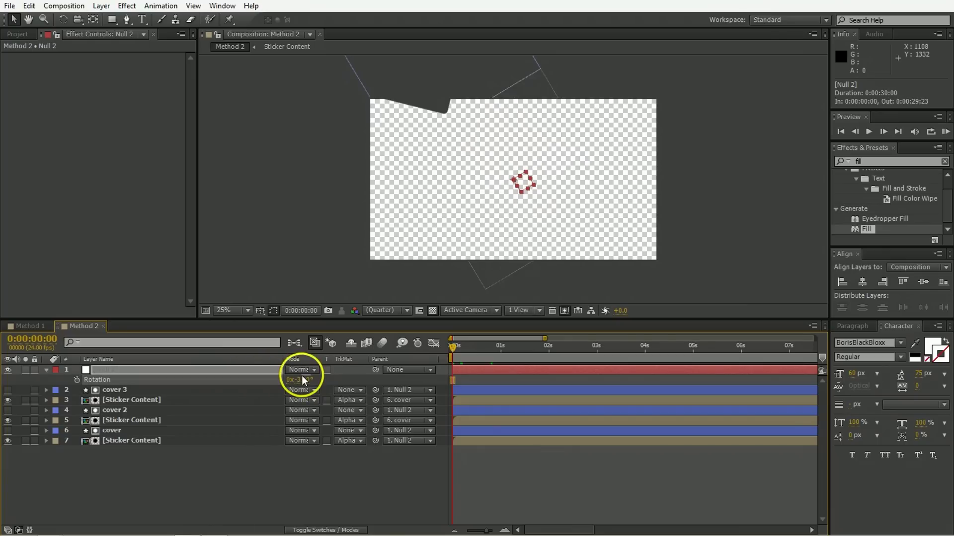
{"action": "left_click_drag", "start_coordinate": [302, 379], "coordinate": [307, 383]}
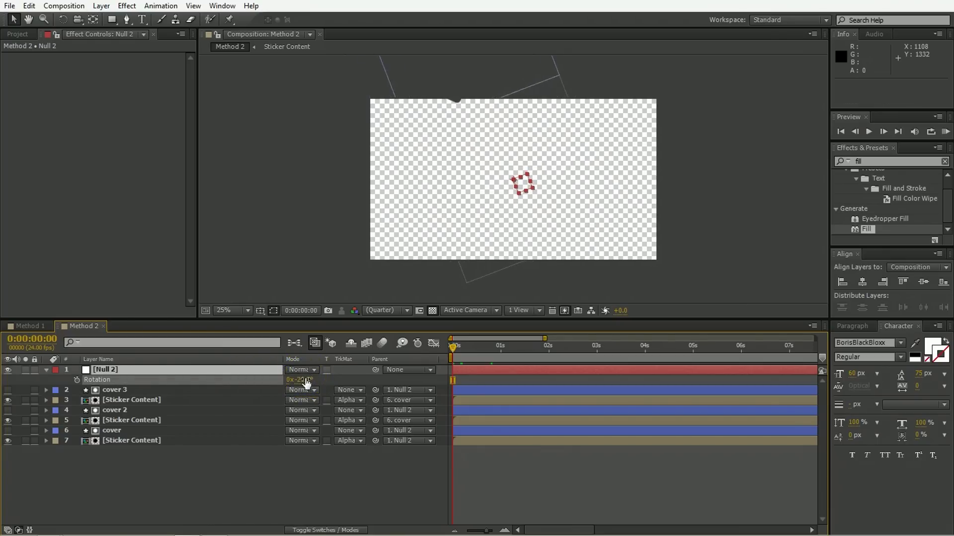
{"action": "key", "text": "space"}
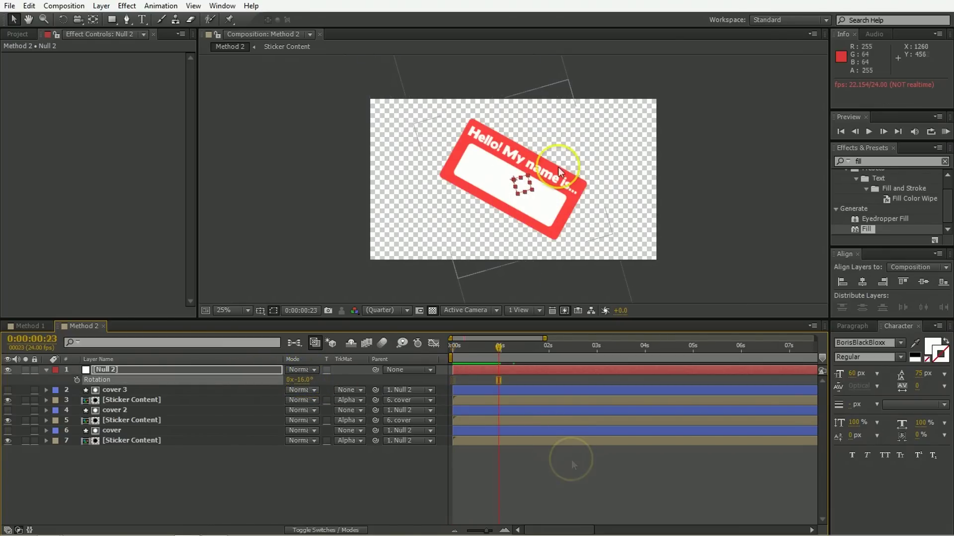
{"action": "left_click_drag", "start_coordinate": [496, 347], "coordinate": [462, 347]}
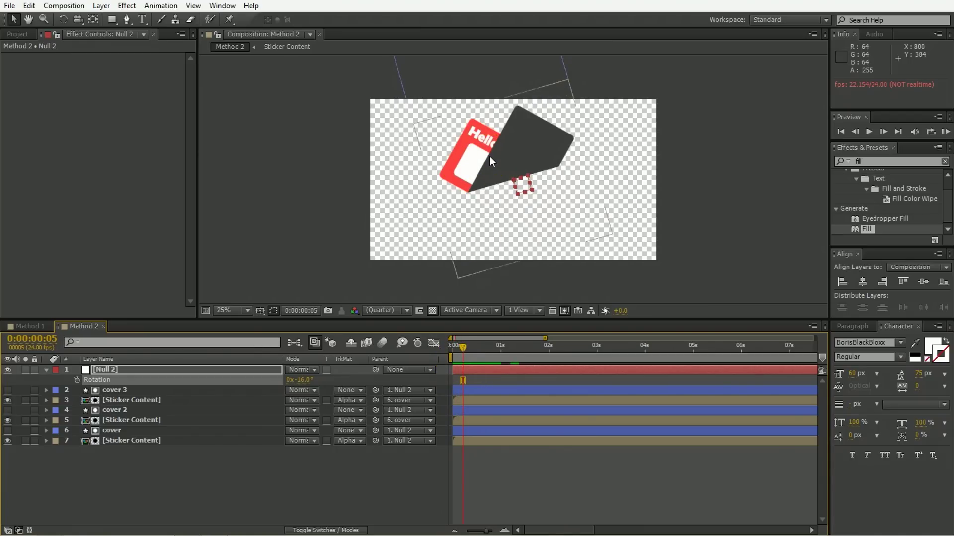
{"action": "key", "text": "space"}
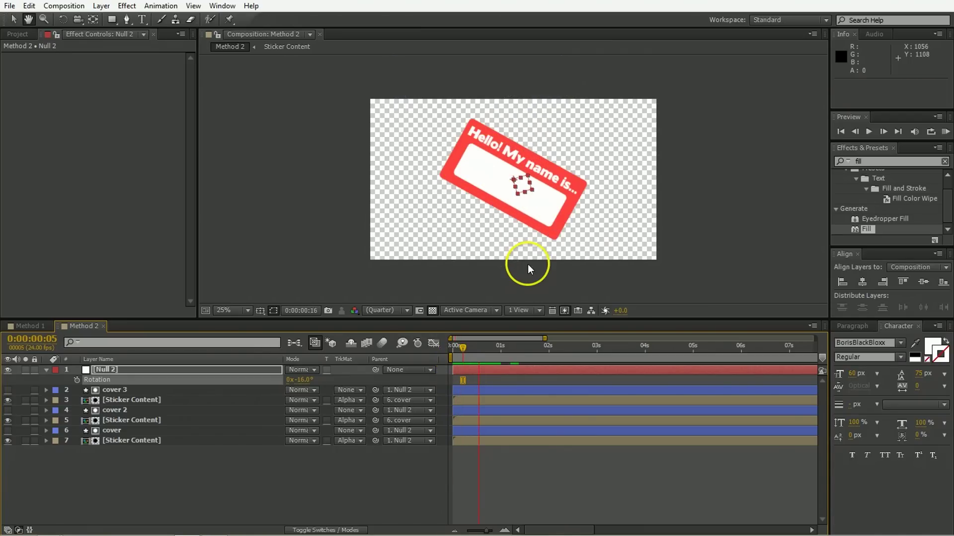
{"action": "left_click", "coordinate": [533, 474]}
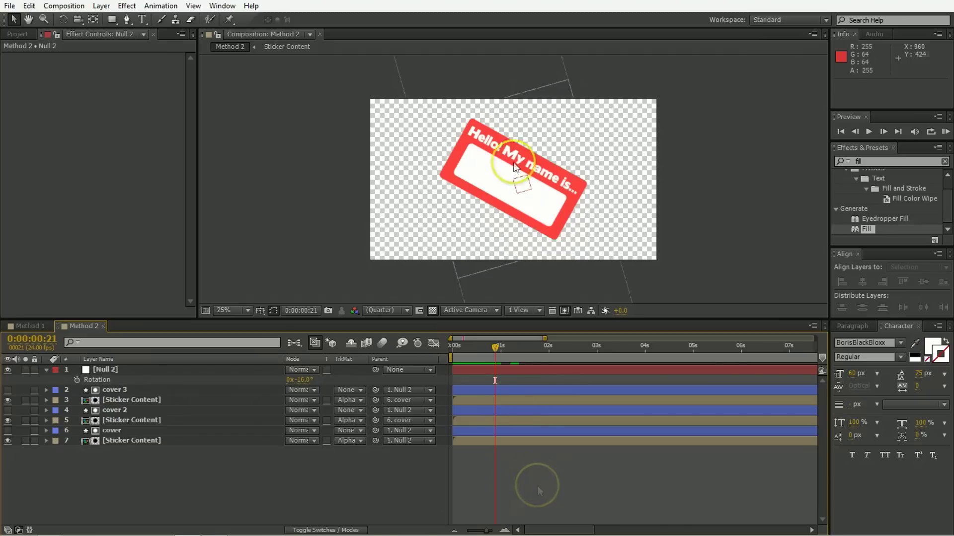
Step: In the Sticker Content composition, move the white rectangle to about 124.5, 196.7 and the text to about 27, -185.7, and play back Method 2
{"action": "double_click", "coordinate": [502, 401]}
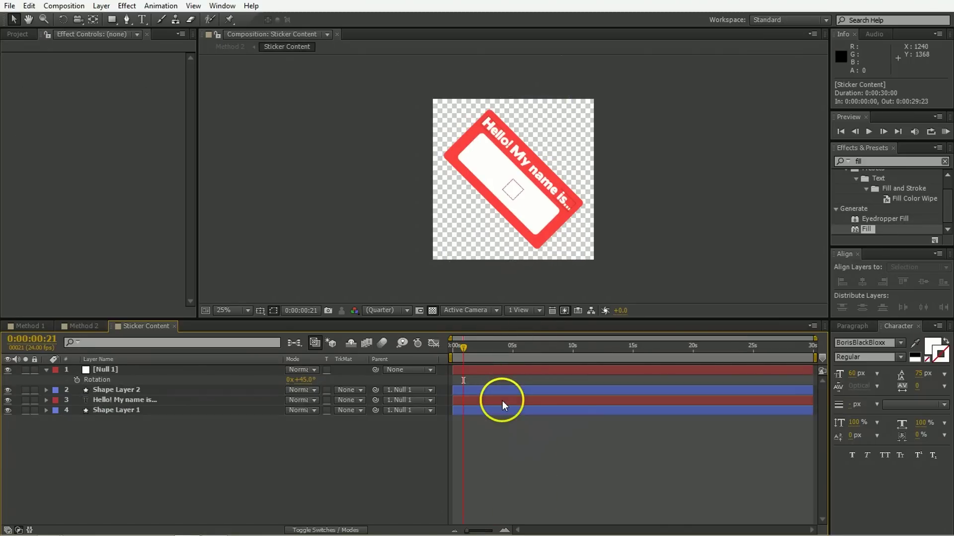
{"action": "mouse_move", "coordinate": [529, 166]}
{"action": "left_mouse_down"}
{"action": "mouse_move", "coordinate": [517, 184]}
{"action": "mouse_move", "coordinate": [529, 213]}
{"action": "mouse_move", "coordinate": [525, 205]}
{"action": "left_mouse_up"}
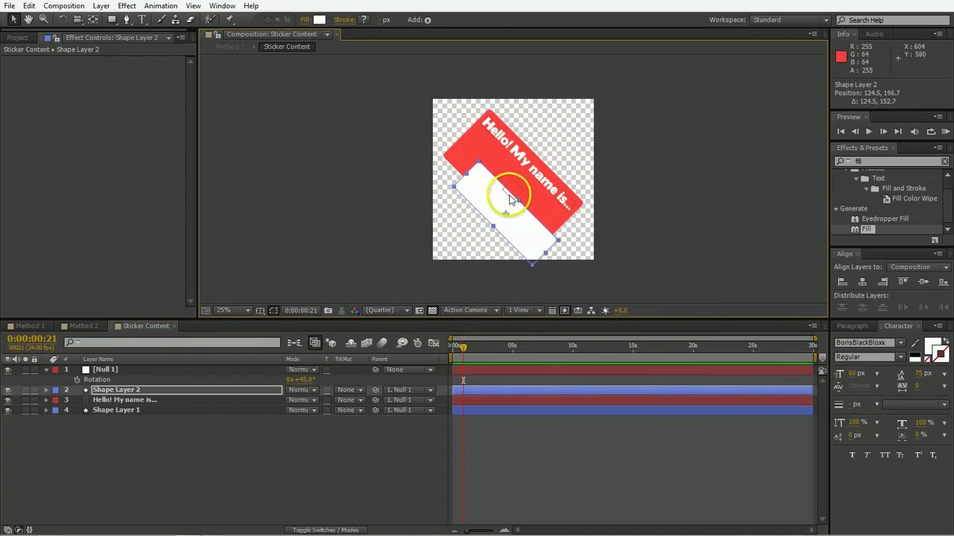
{"action": "mouse_move", "coordinate": [544, 174]}
{"action": "left_mouse_down"}
{"action": "mouse_move", "coordinate": [544, 185]}
{"action": "mouse_move", "coordinate": [554, 180]}
{"action": "left_mouse_up"}
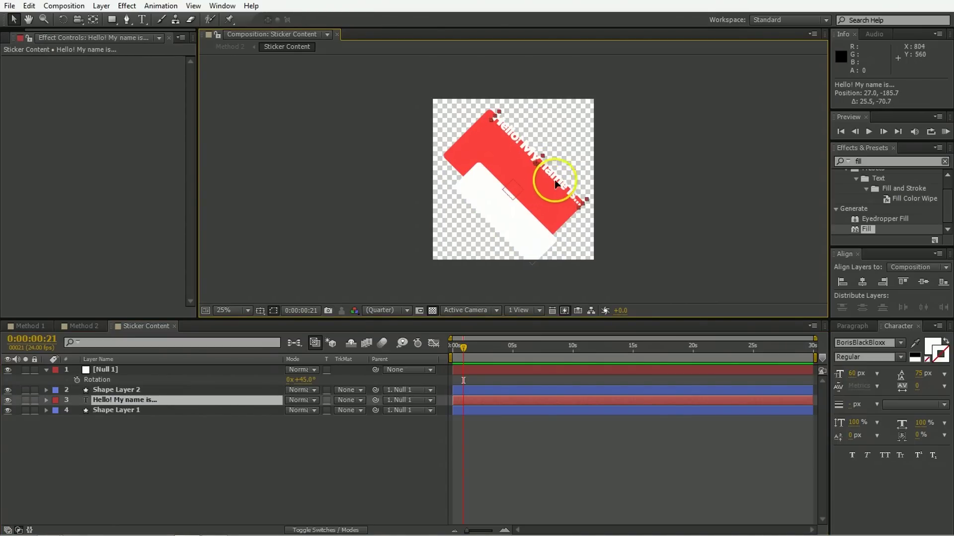
{"action": "left_click", "coordinate": [92, 327]}
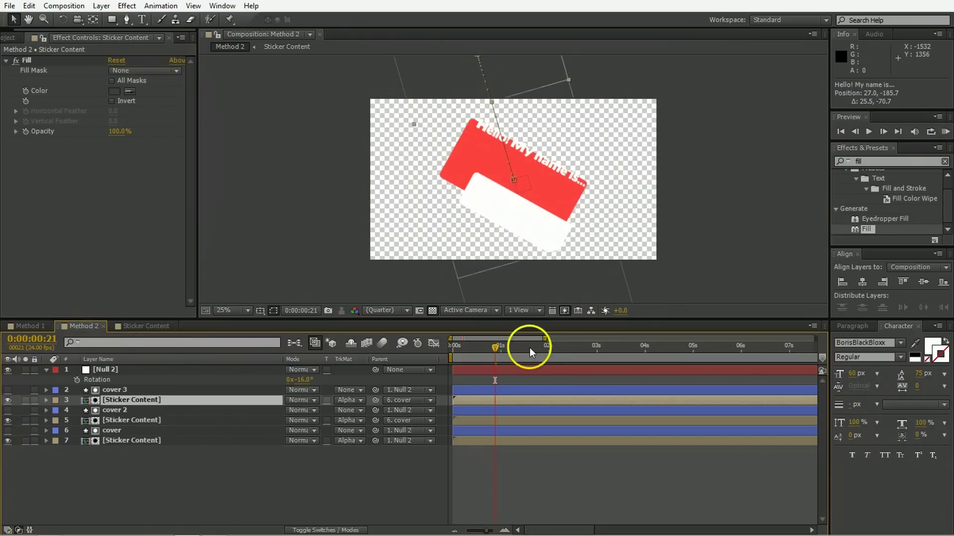
{"action": "left_click_drag", "start_coordinate": [480, 350], "coordinate": [458, 345]}
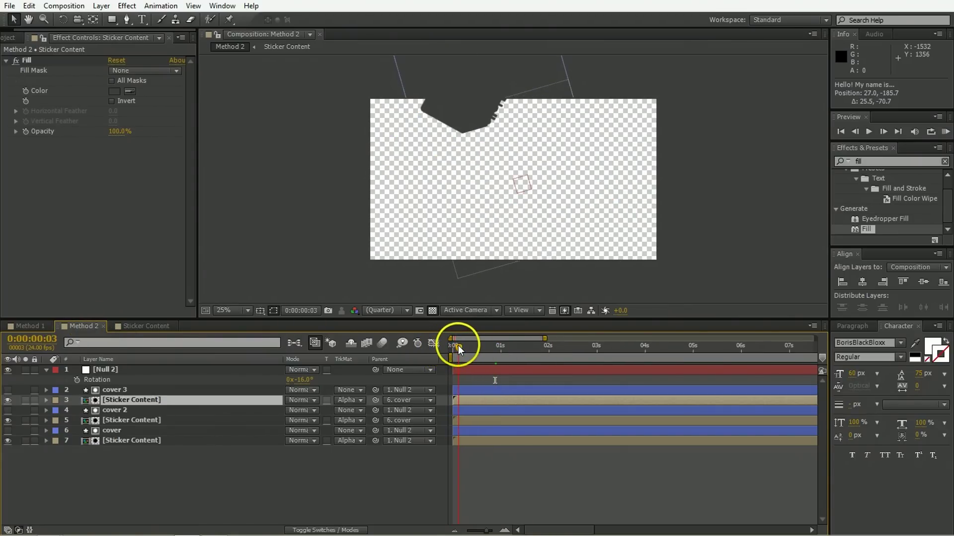
{"action": "key", "text": "space"}
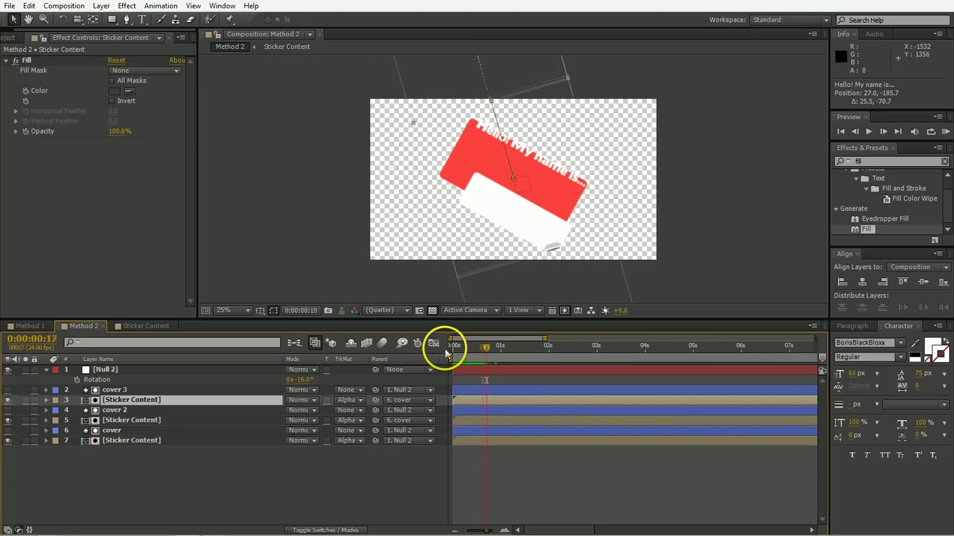
Step: Play back the Method 2 animation and inspect the folded sticker's edge up close at 0:00:00:05
{"action": "left_click", "coordinate": [466, 348]}
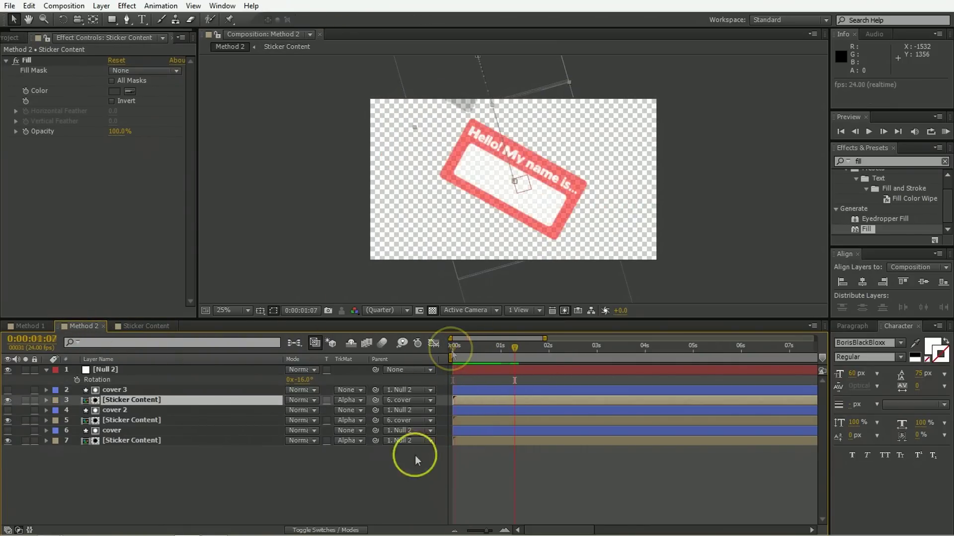
{"action": "left_click", "coordinate": [397, 462]}
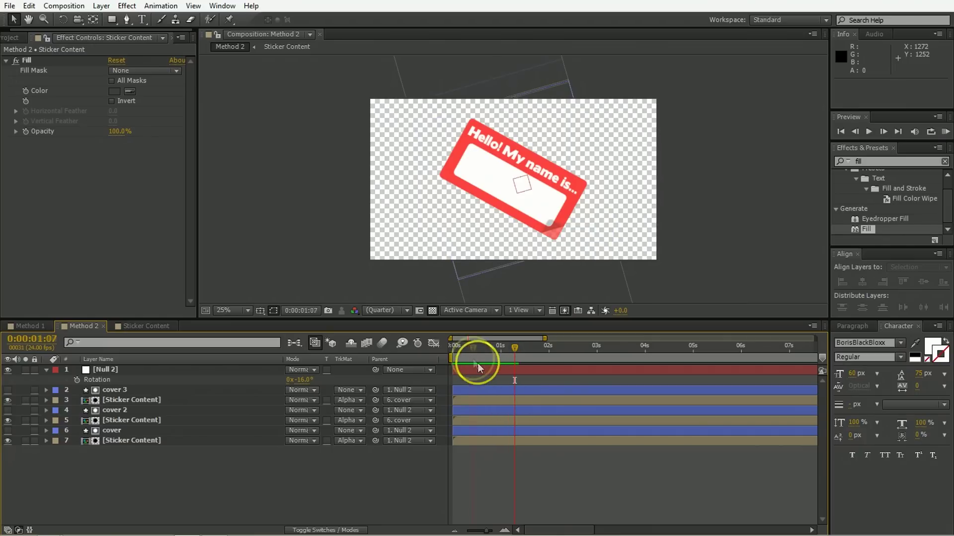
{"action": "left_click", "coordinate": [464, 359]}
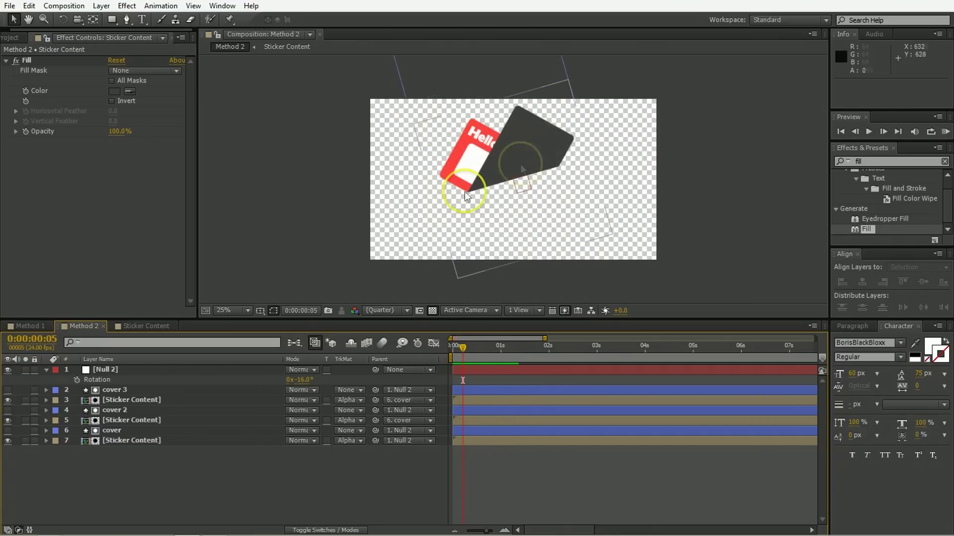
{"action": "scroll", "coordinate": [498, 188], "scroll_direction": "up", "scroll_amount": 4}
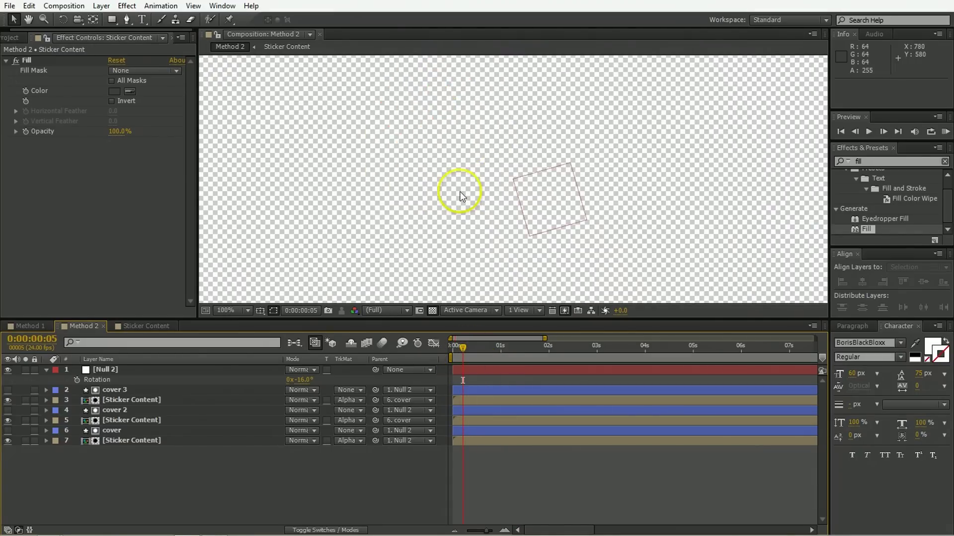
{"action": "scroll", "coordinate": [328, 233], "scroll_direction": "down", "scroll_amount": 4}
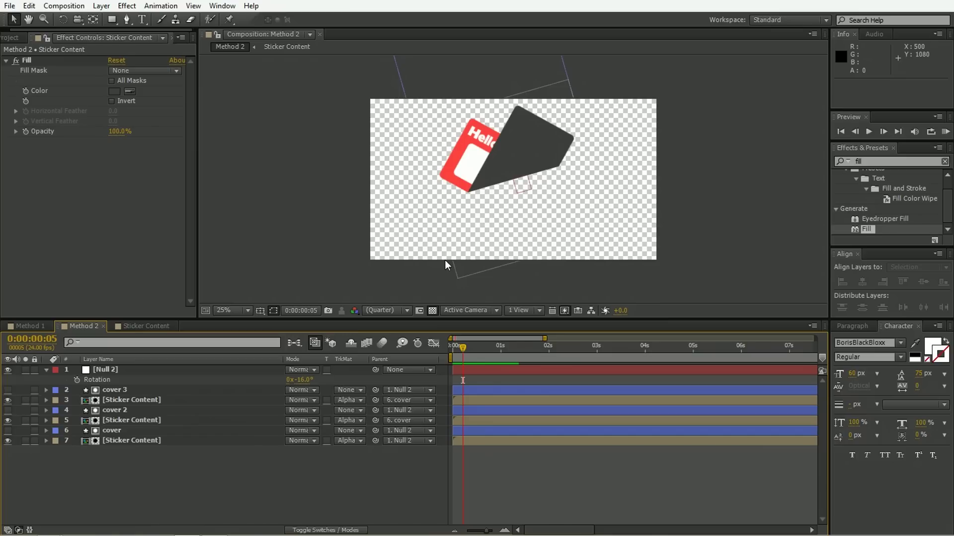
{"action": "key", "text": "space"}
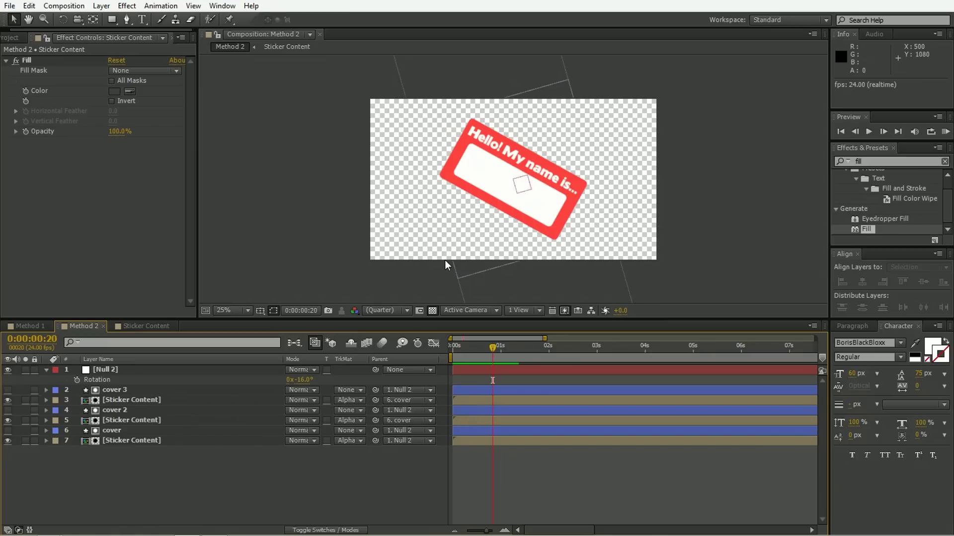